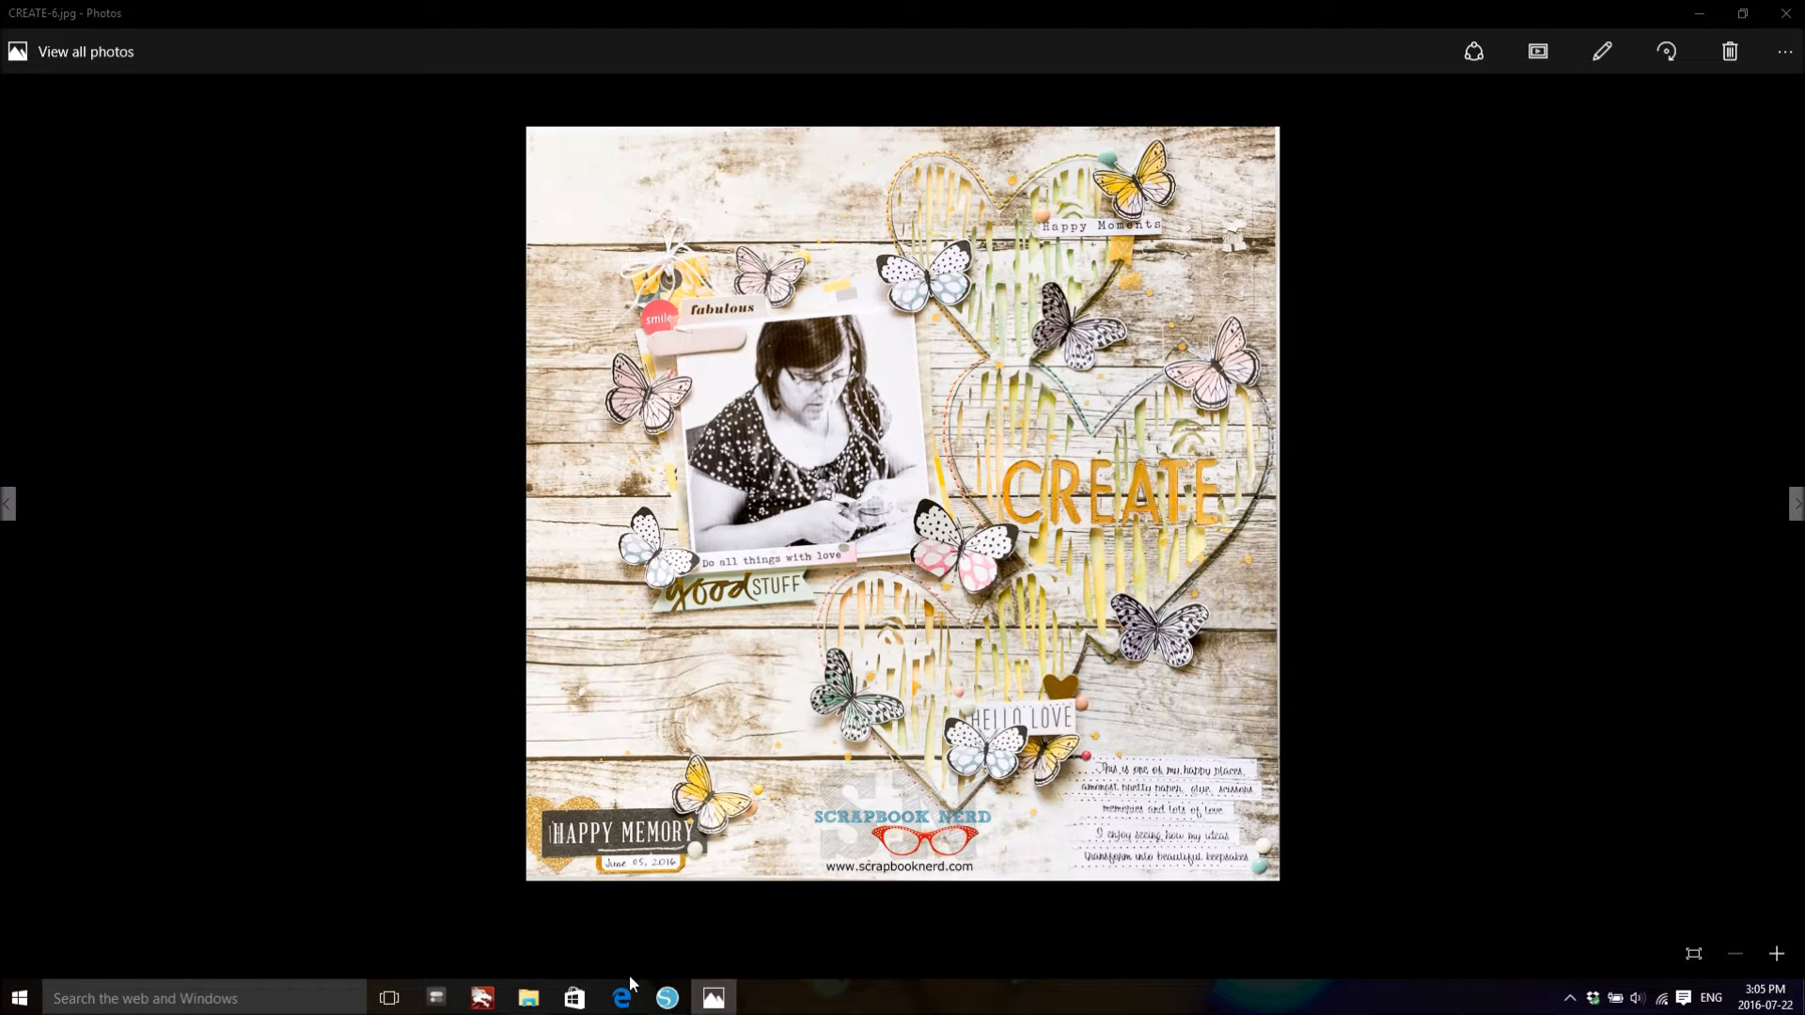
- Switch to Silhouette Studio and trace the area around the CREATE heart with the high pass filter turned off
left_click(665, 998)
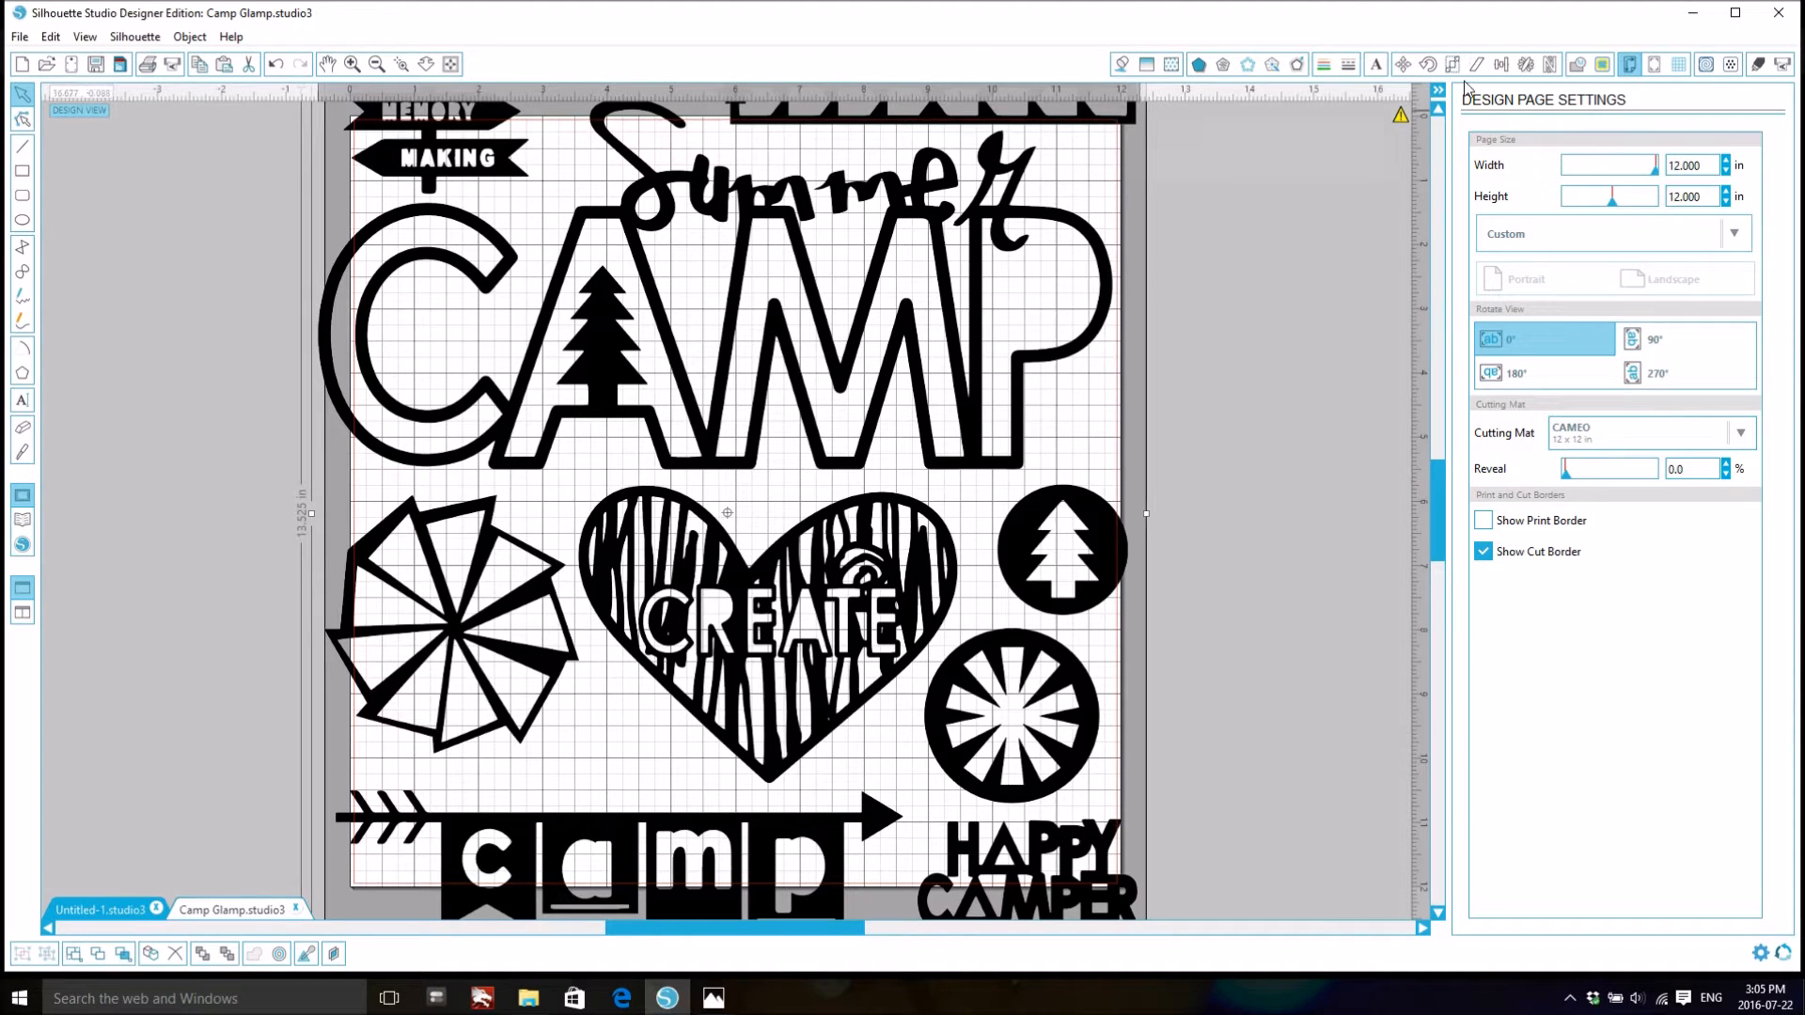
left_click(1603, 63)
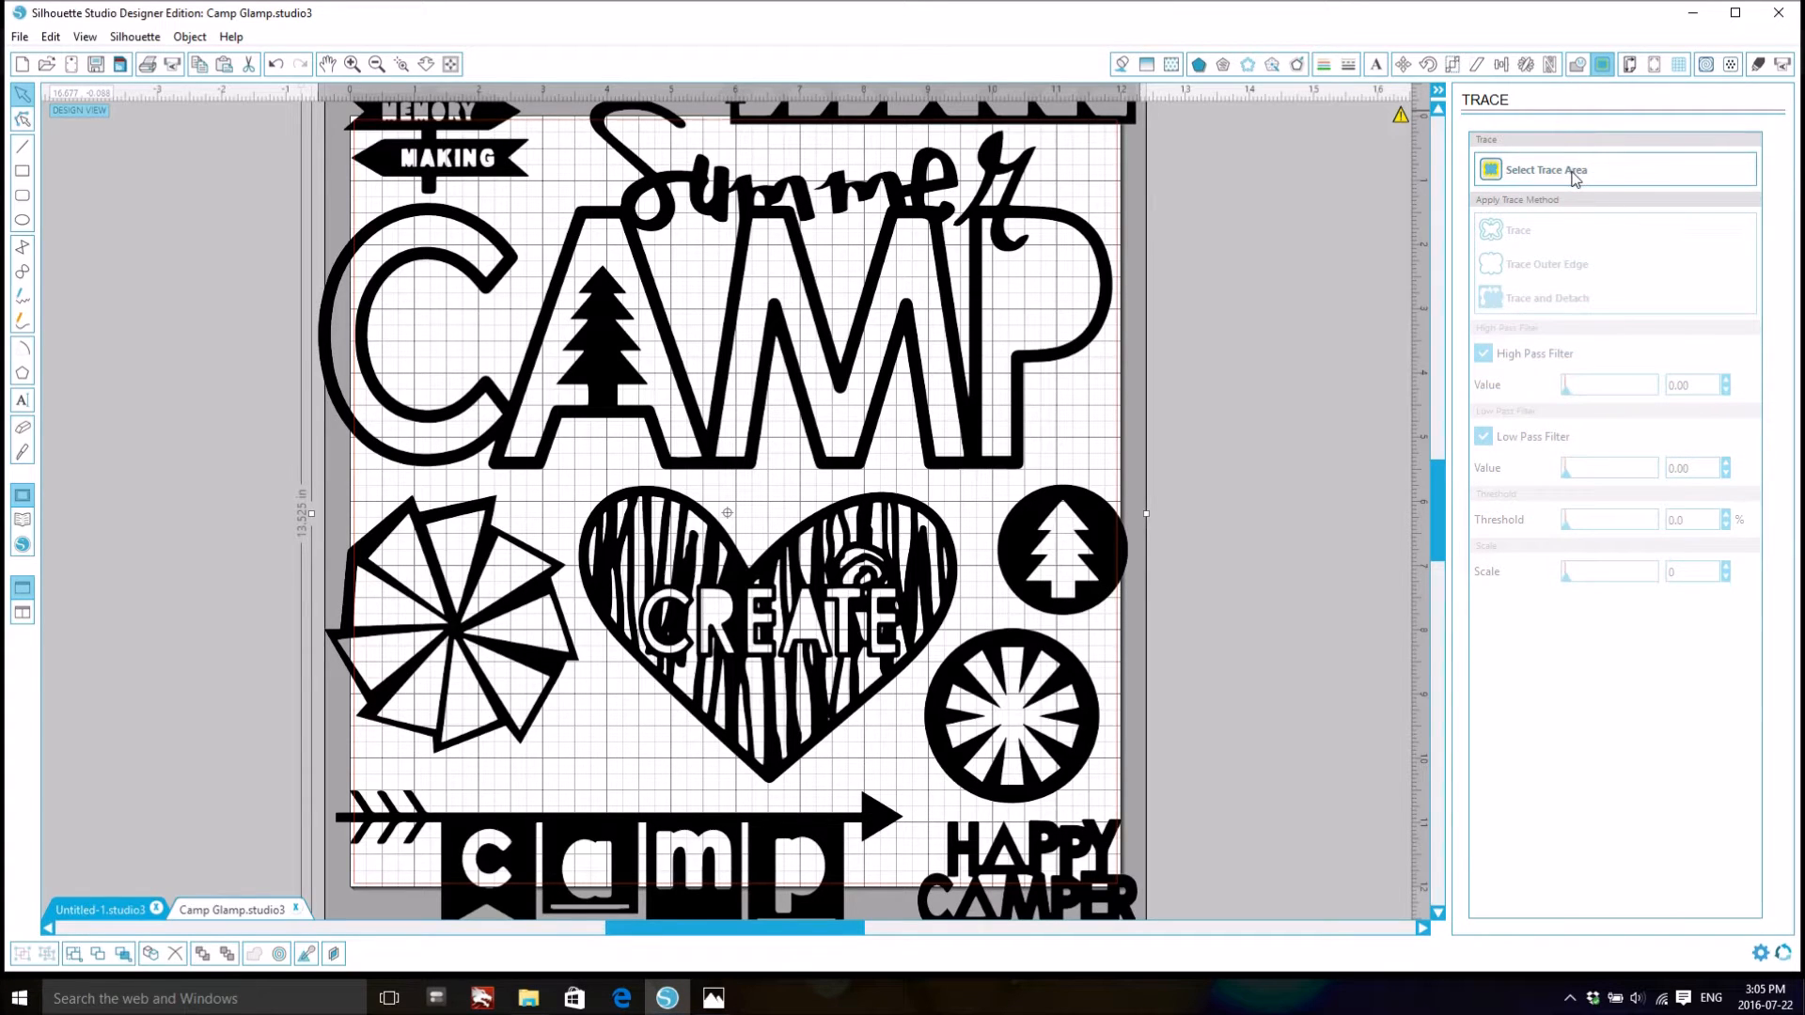
left_click(1575, 173)
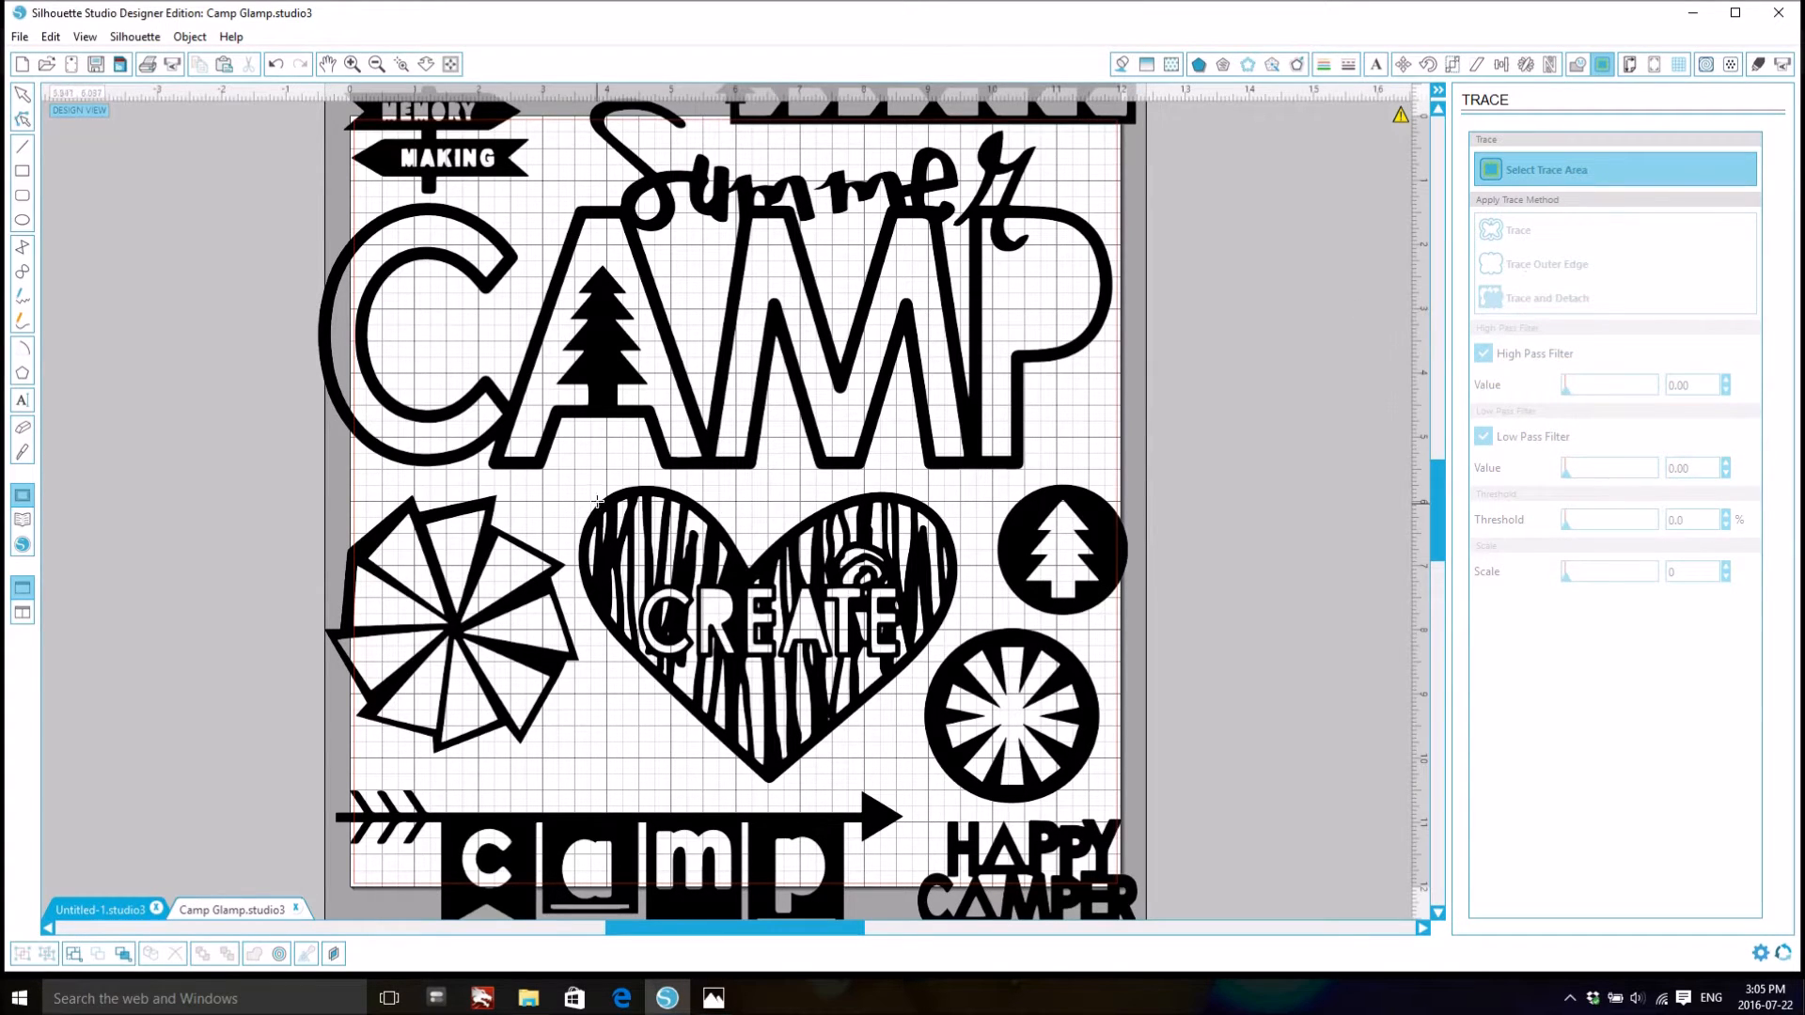
mouse_move(552, 470)
left_mouse_down()
mouse_move(952, 557)
mouse_move(987, 632)
mouse_move(971, 788)
left_mouse_up()
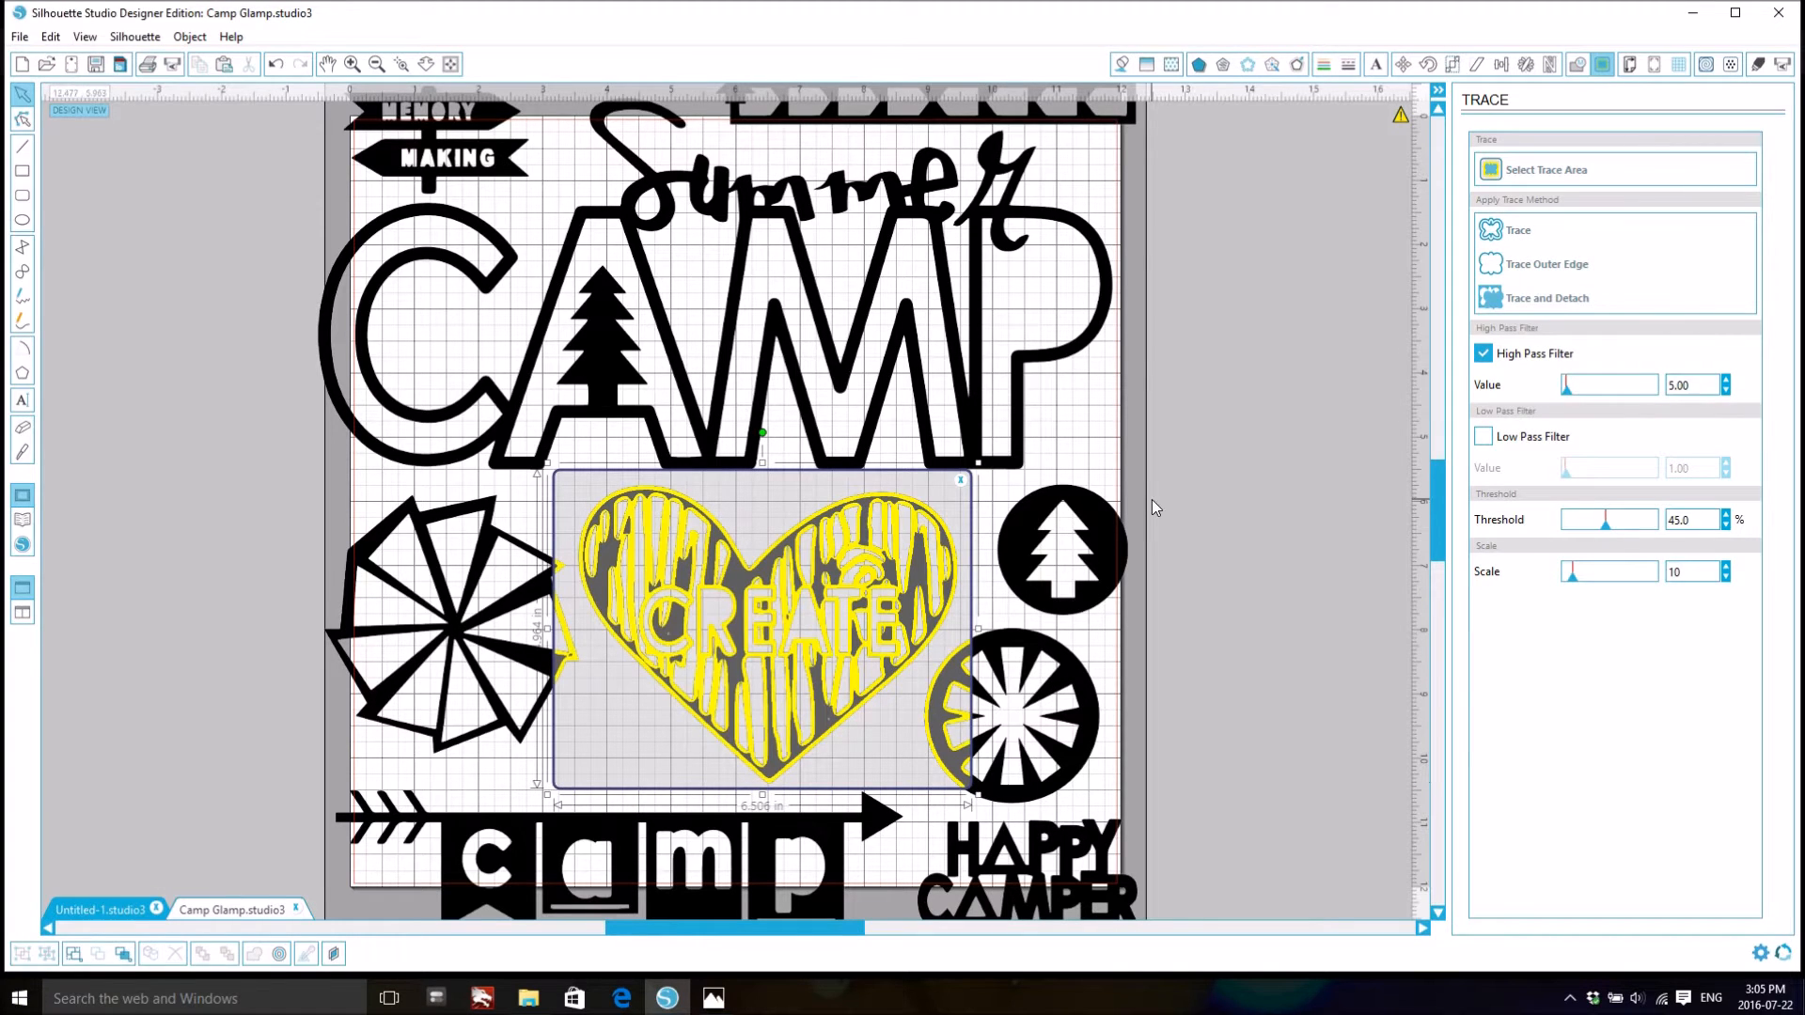
left_click(1483, 355)
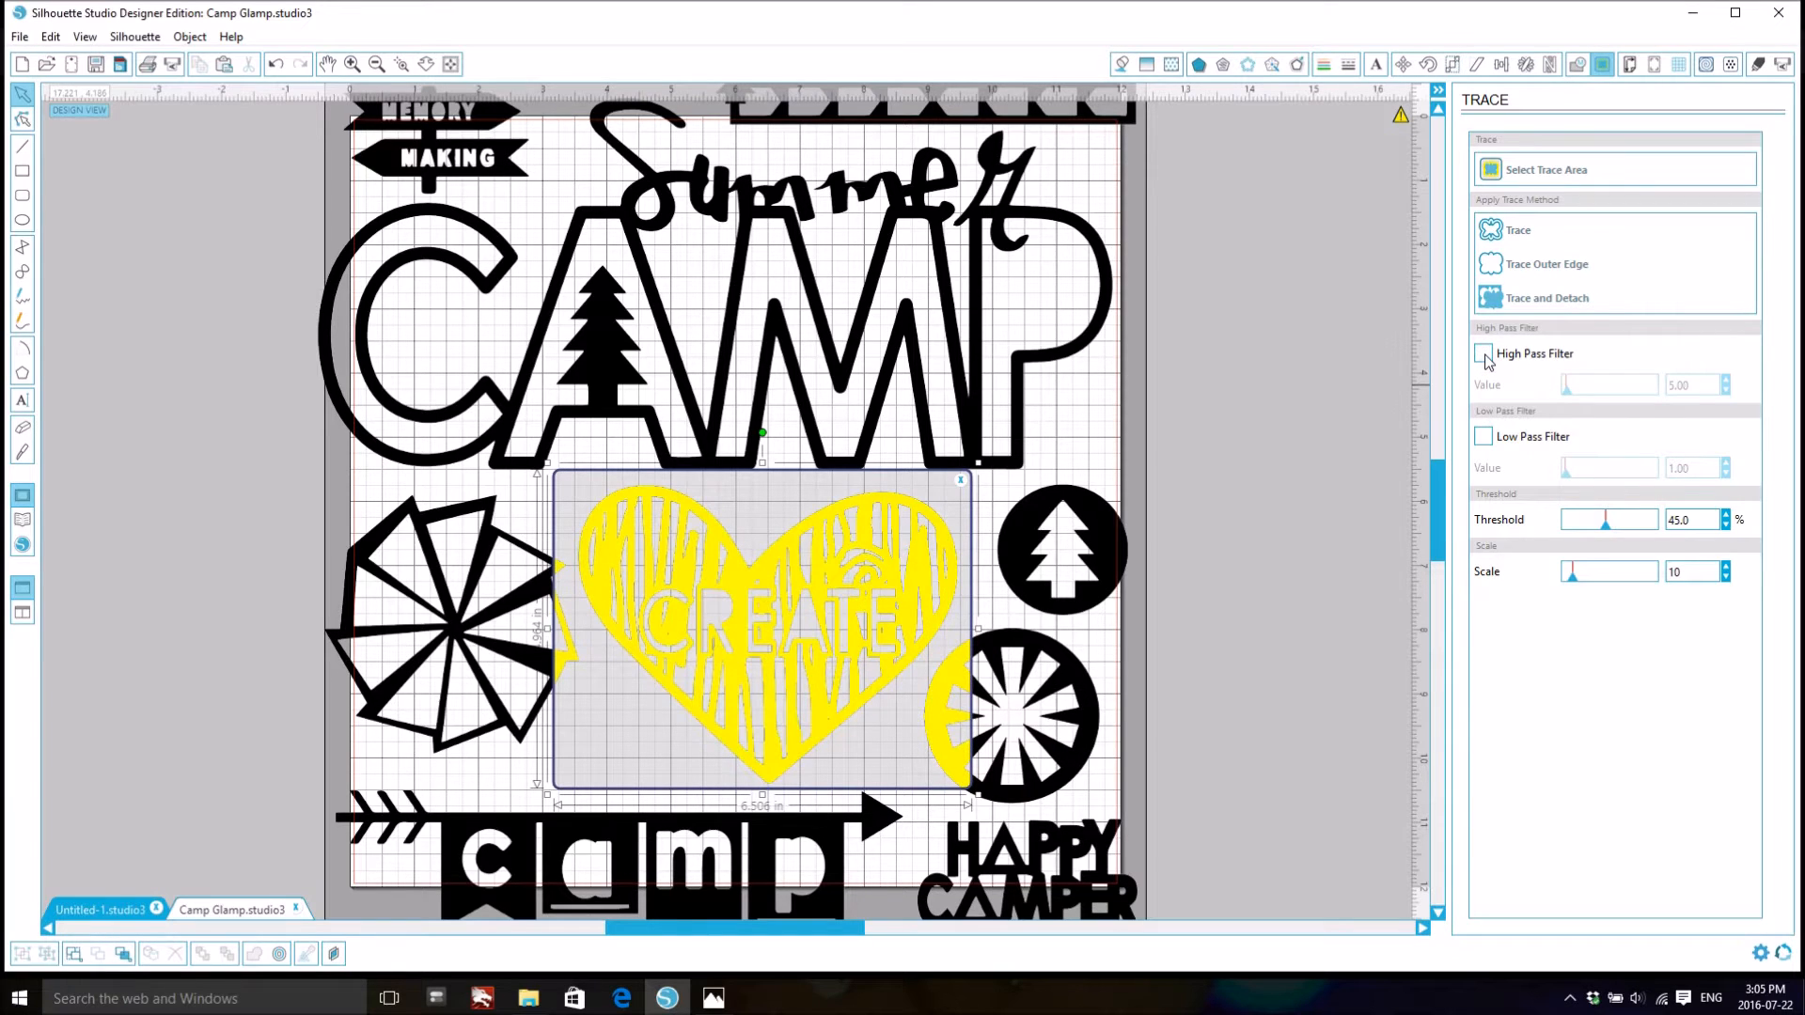
left_click(1494, 240)
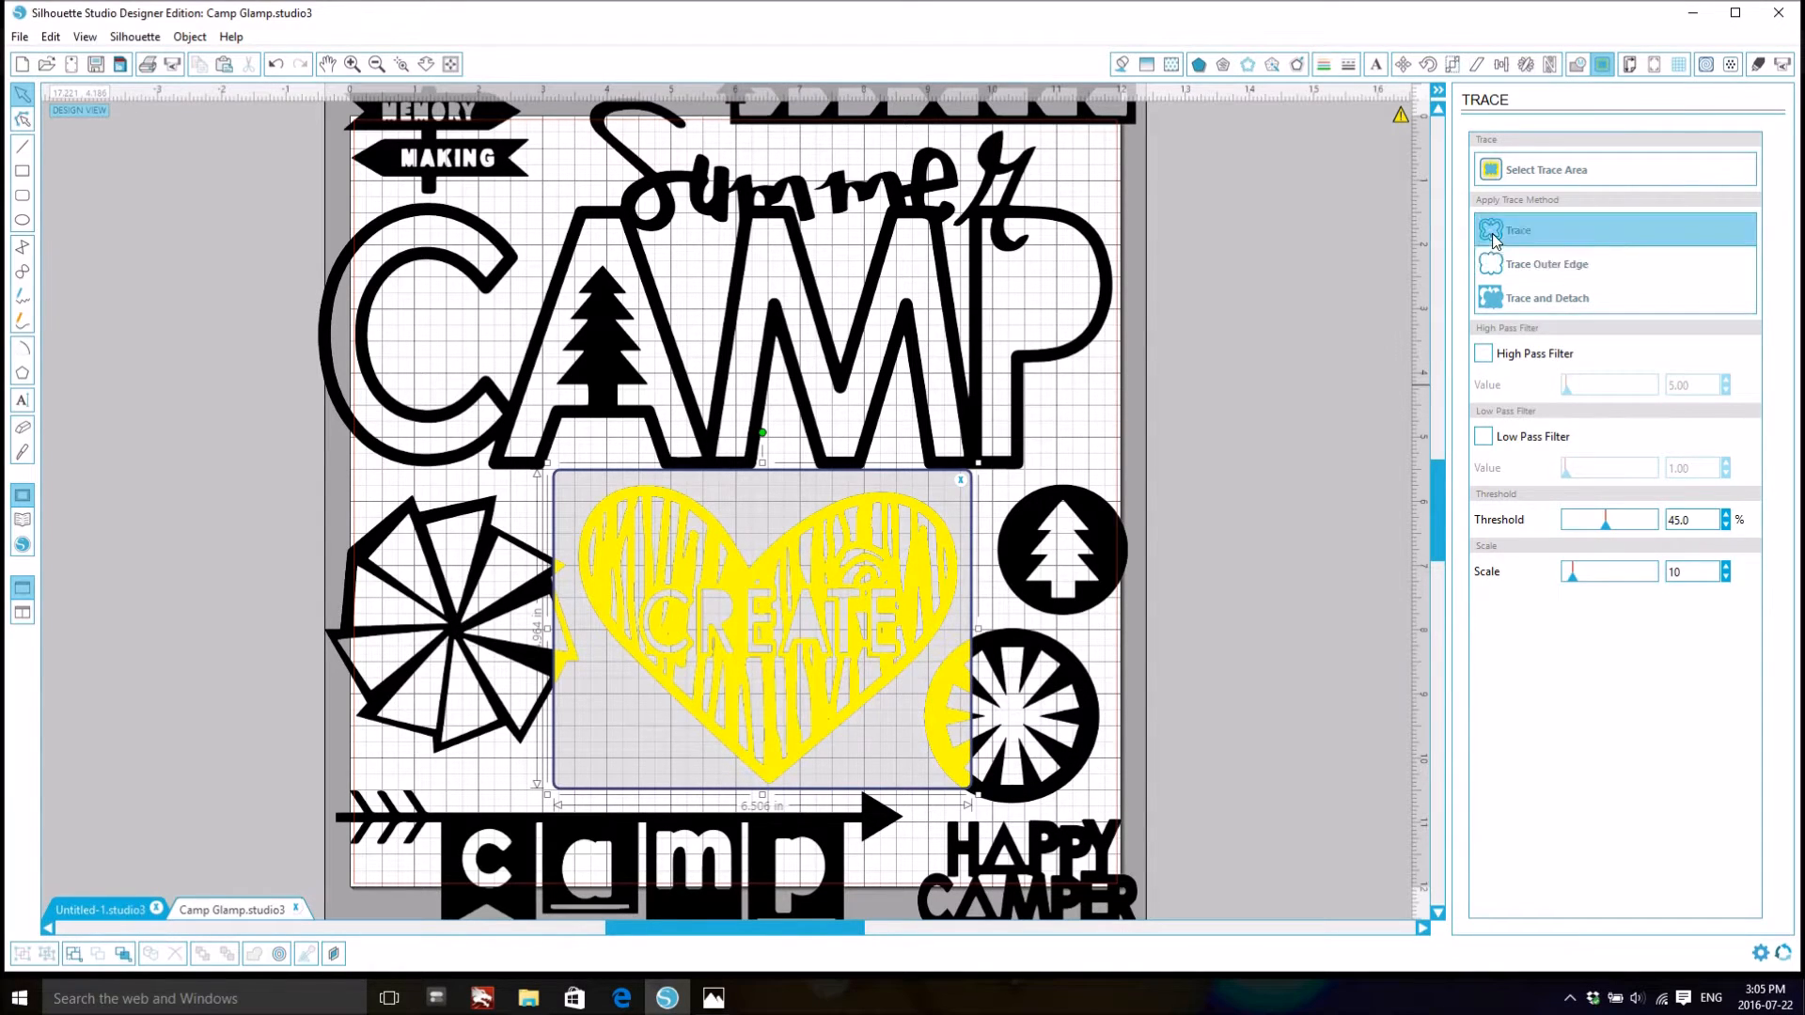
- Move the original Camp Glamp image off the page to the right, leaving the traced heart on the mat
left_click(866, 303)
left_click_drag(867, 303, 1685, 310)
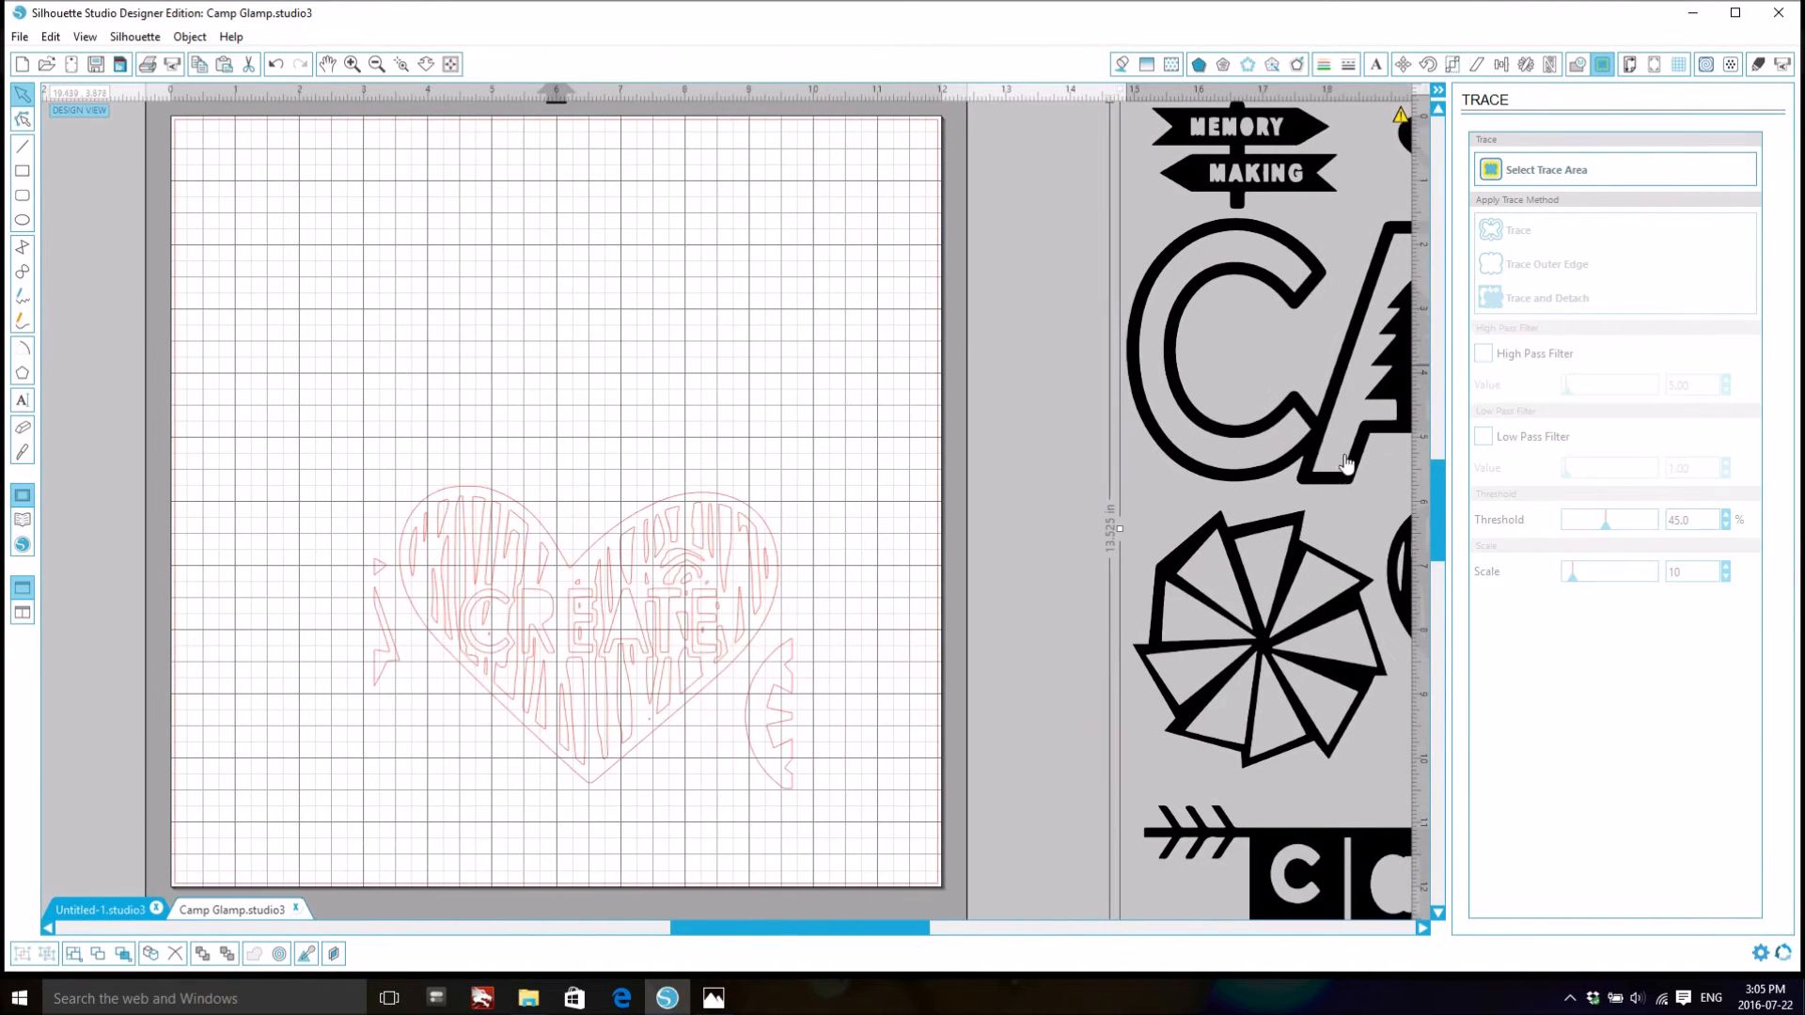
left_click_drag(852, 933, 799, 933)
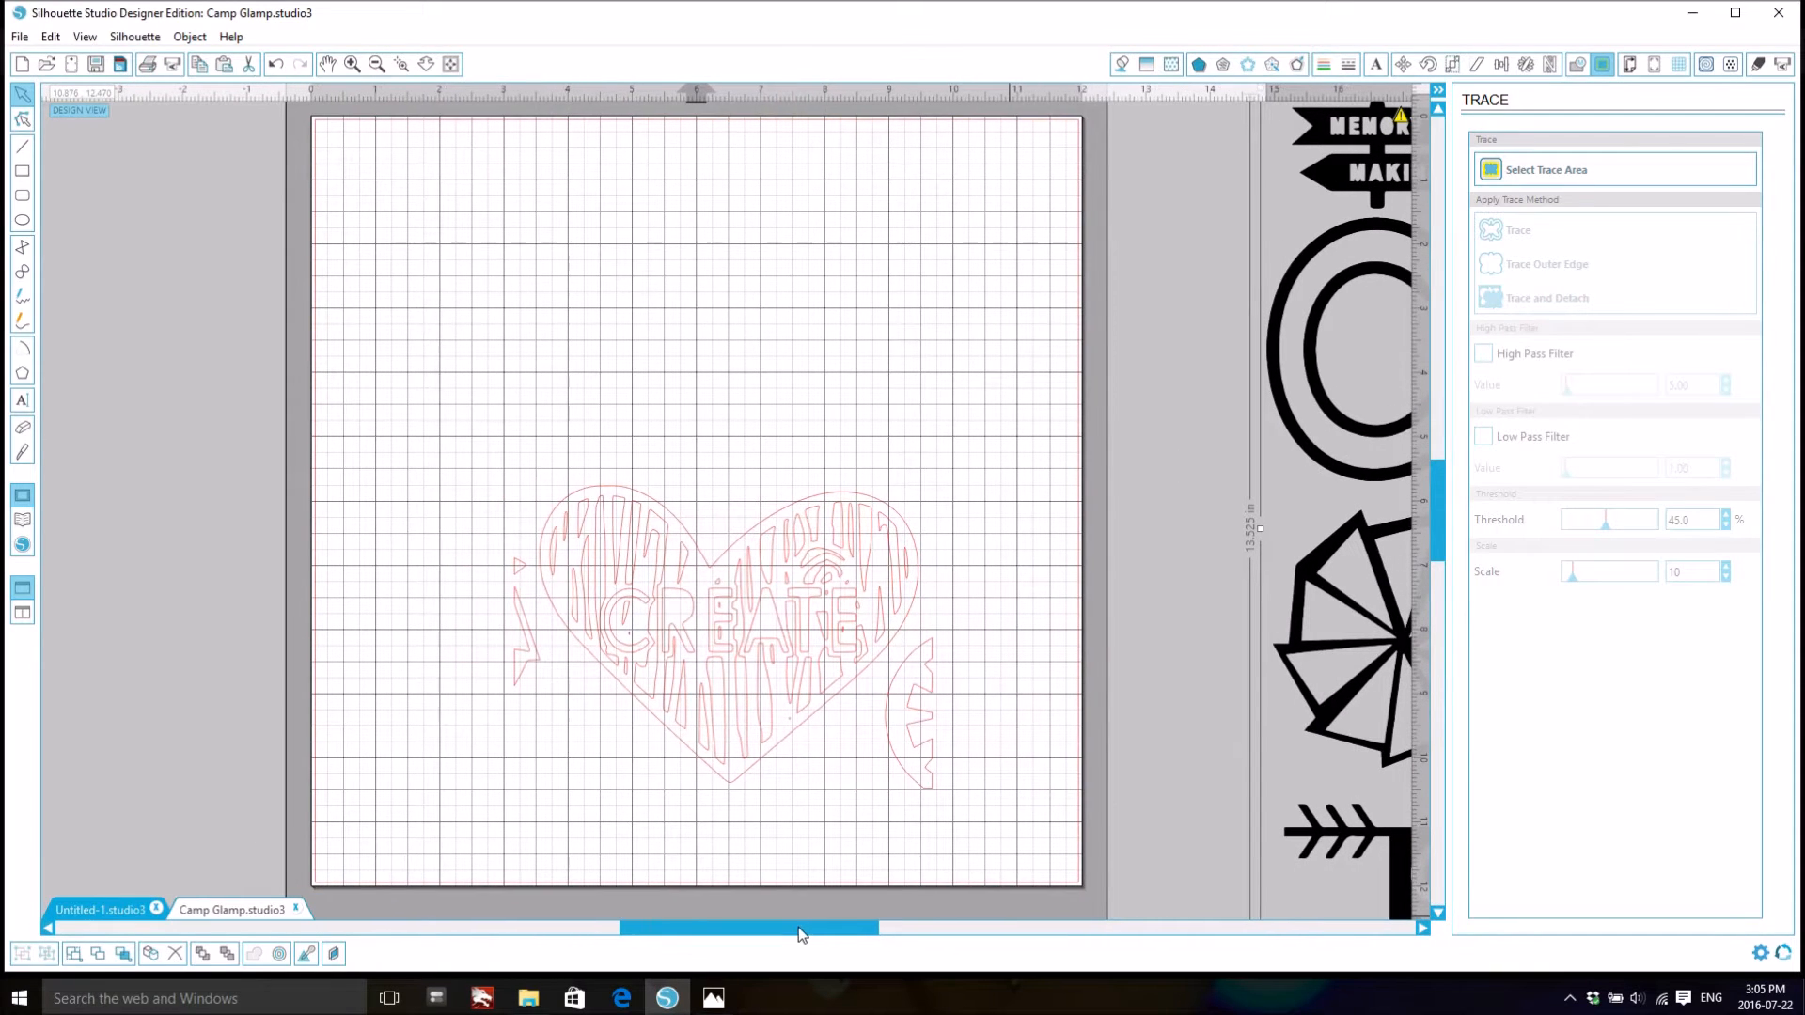
- Enlarge the traced heart artwork proportionally to about 11.2 in wide so it nearly fills the page width
left_click(563, 522)
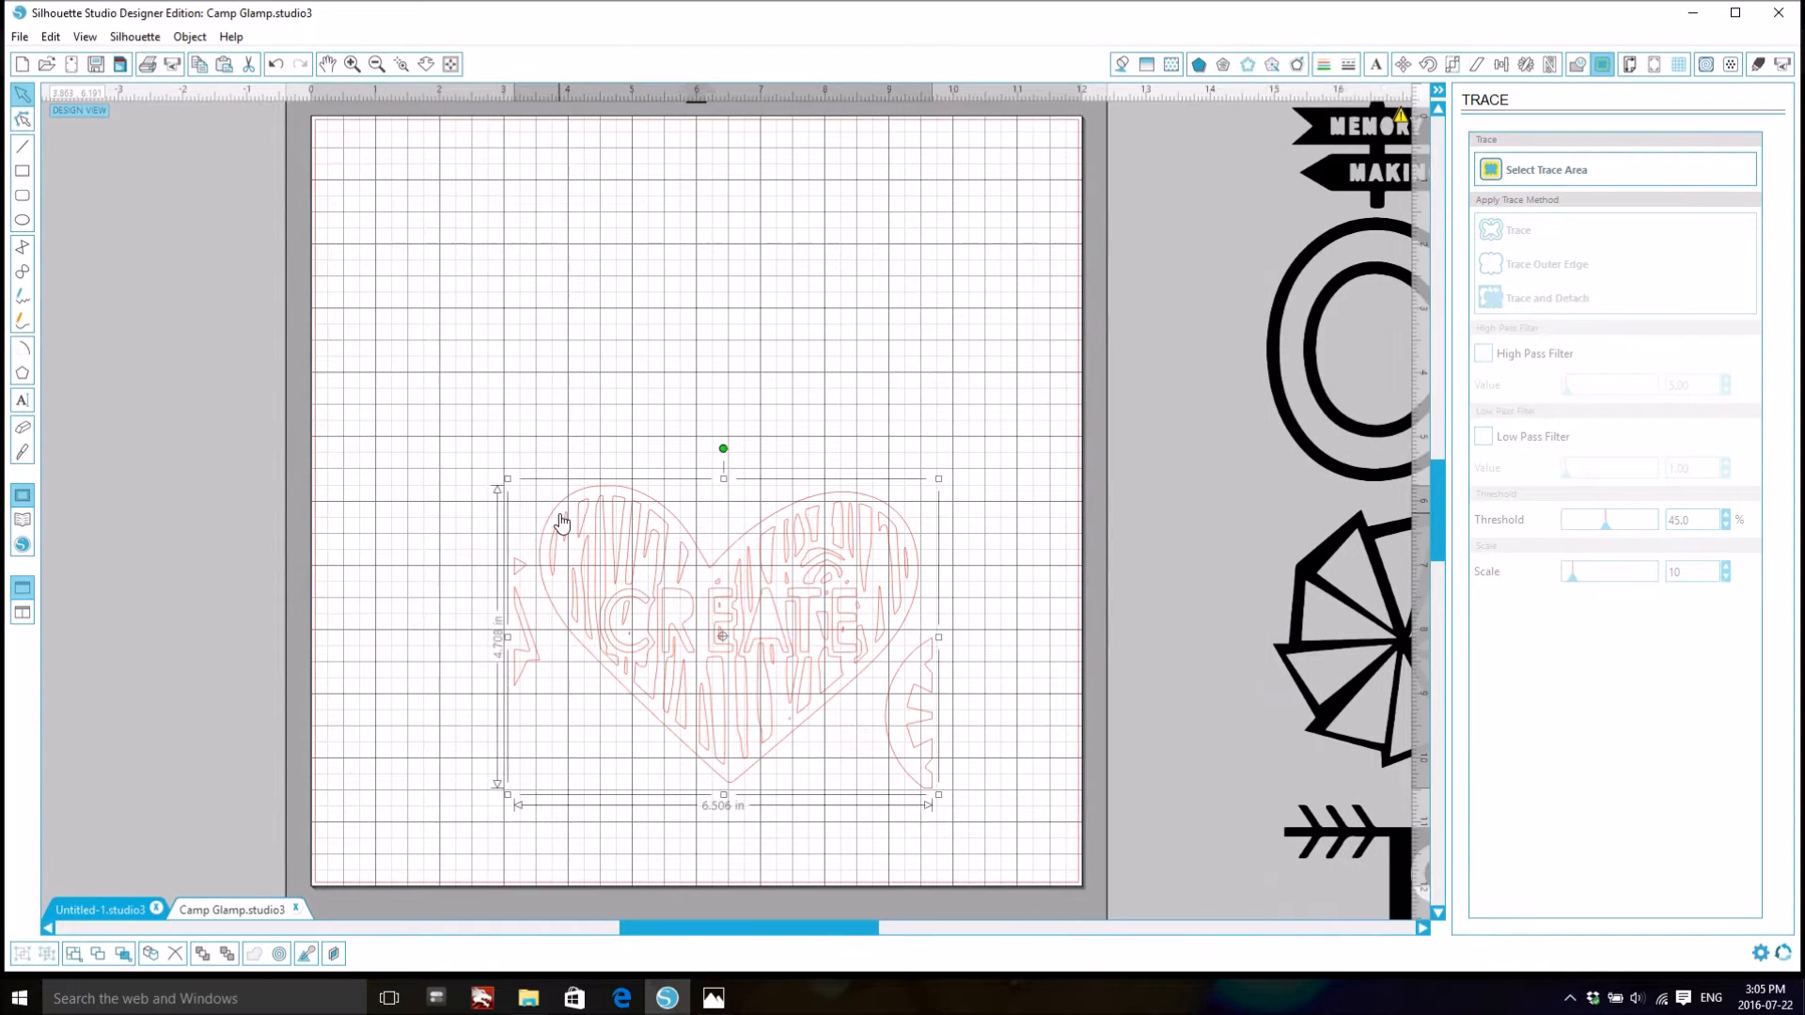
left_click_drag(509, 481, 370, 294)
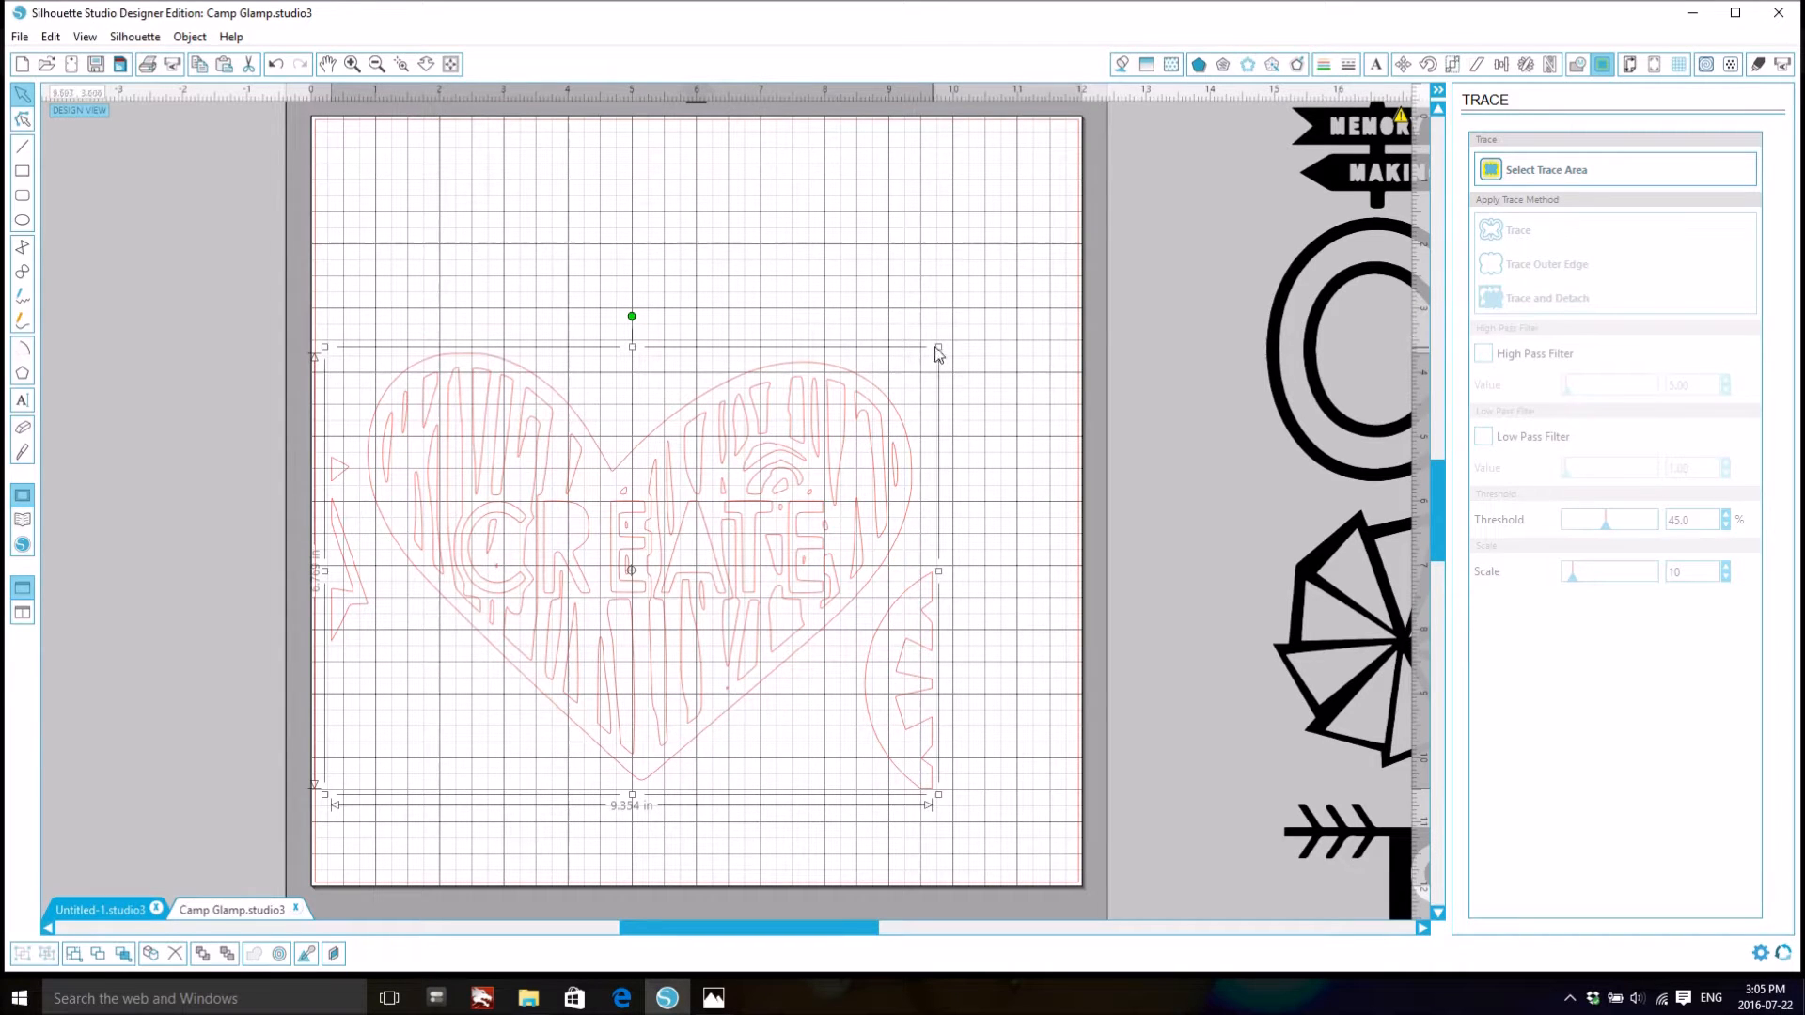
left_click_drag(940, 345, 1018, 212)
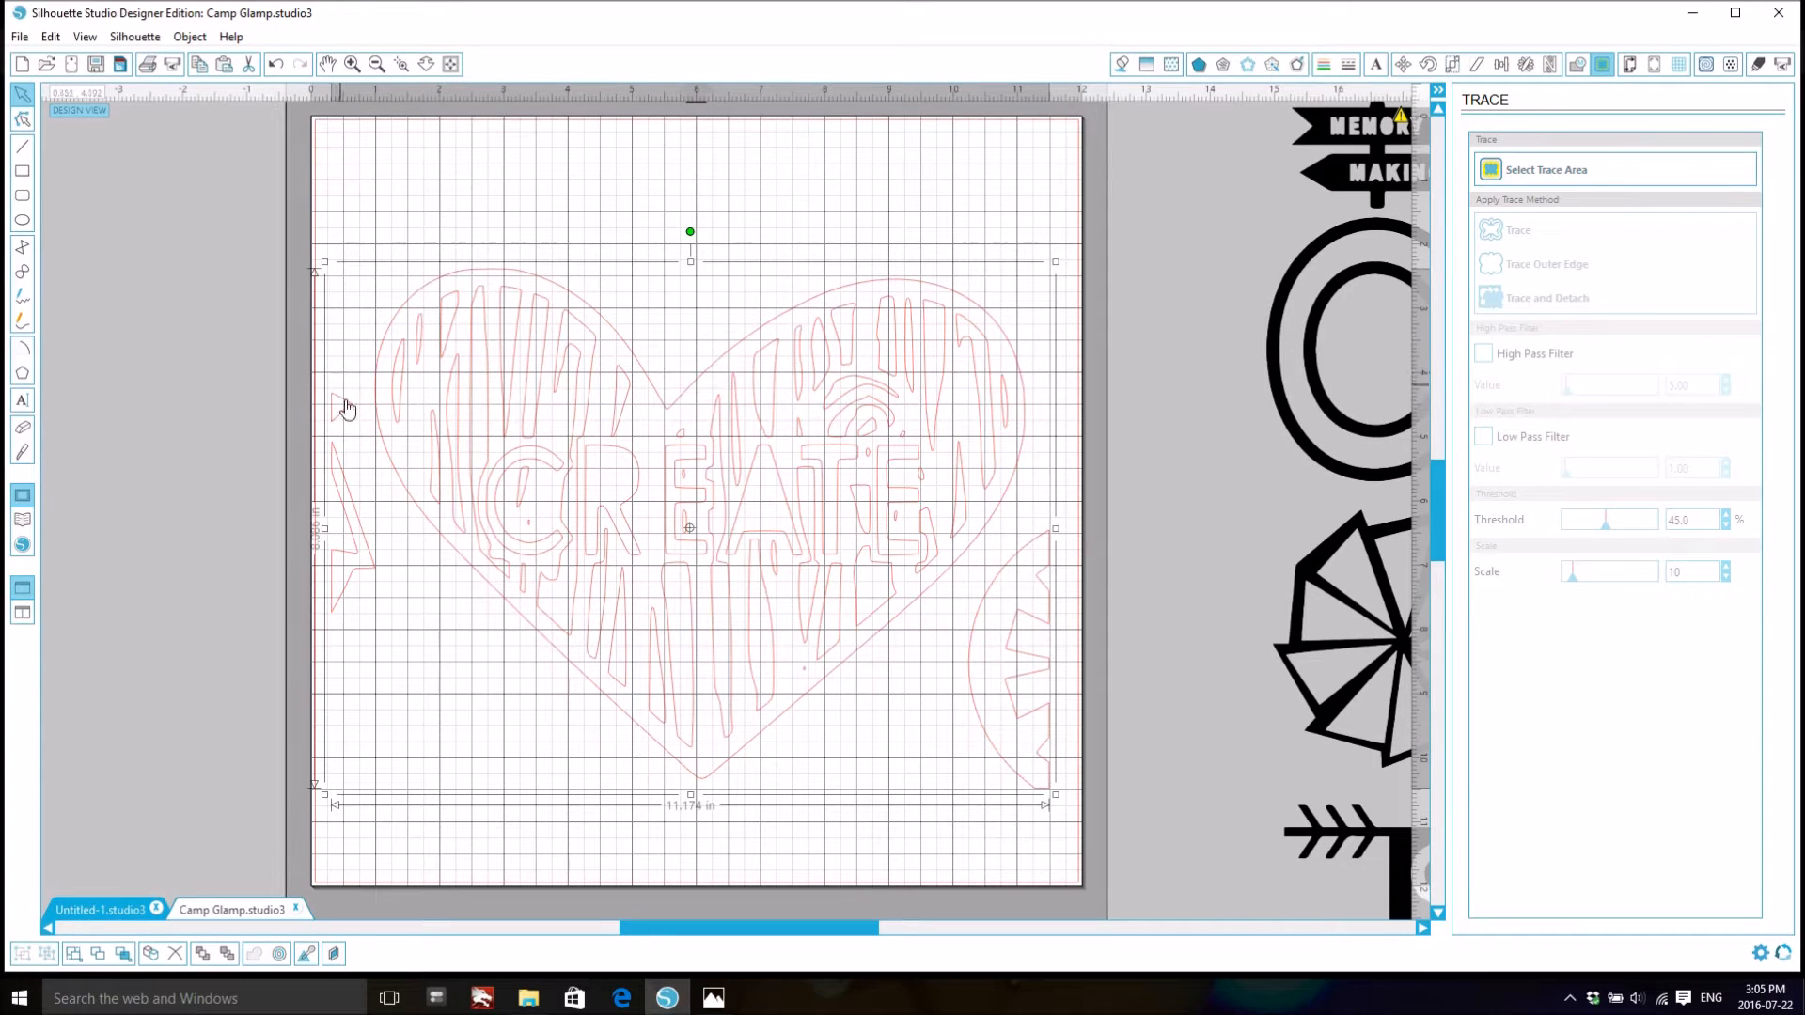
- Release the traced artwork's compound path and select individual woodgrain pieces in the heart's left lobe
left_click(340, 237)
left_click(1025, 367)
right_click(888, 666)
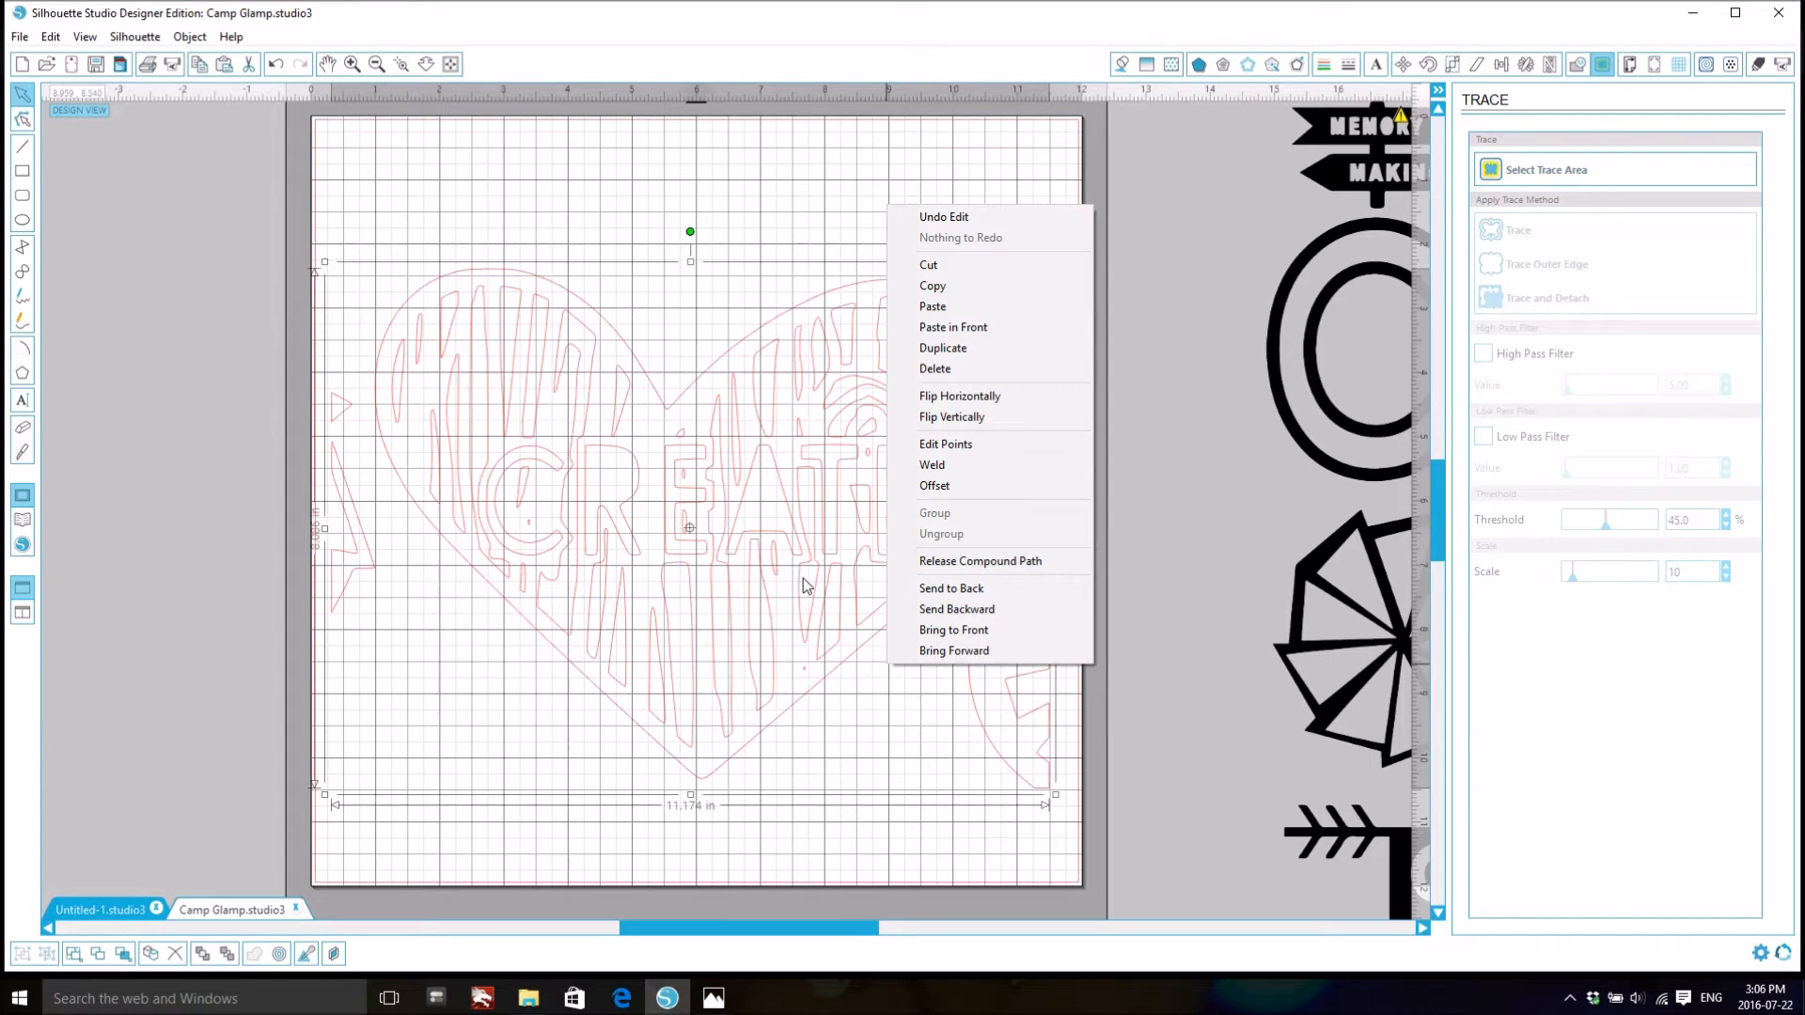
left_click(921, 561)
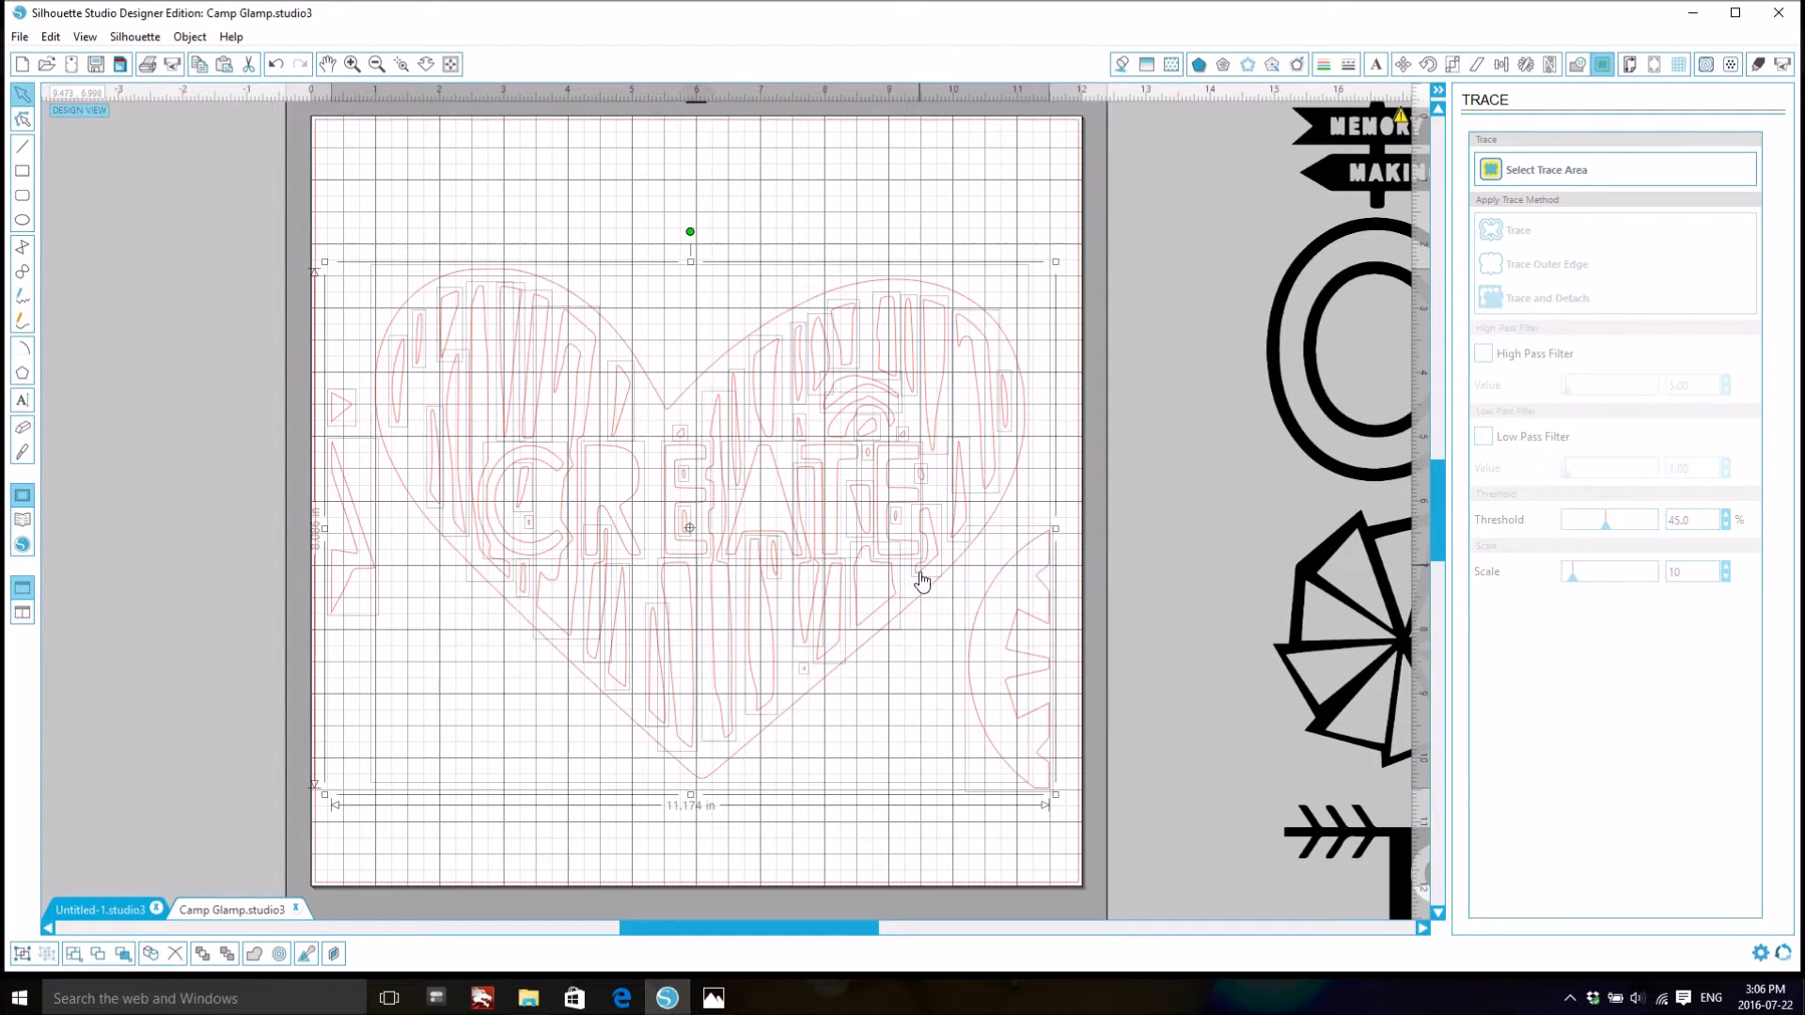
left_click(374, 252)
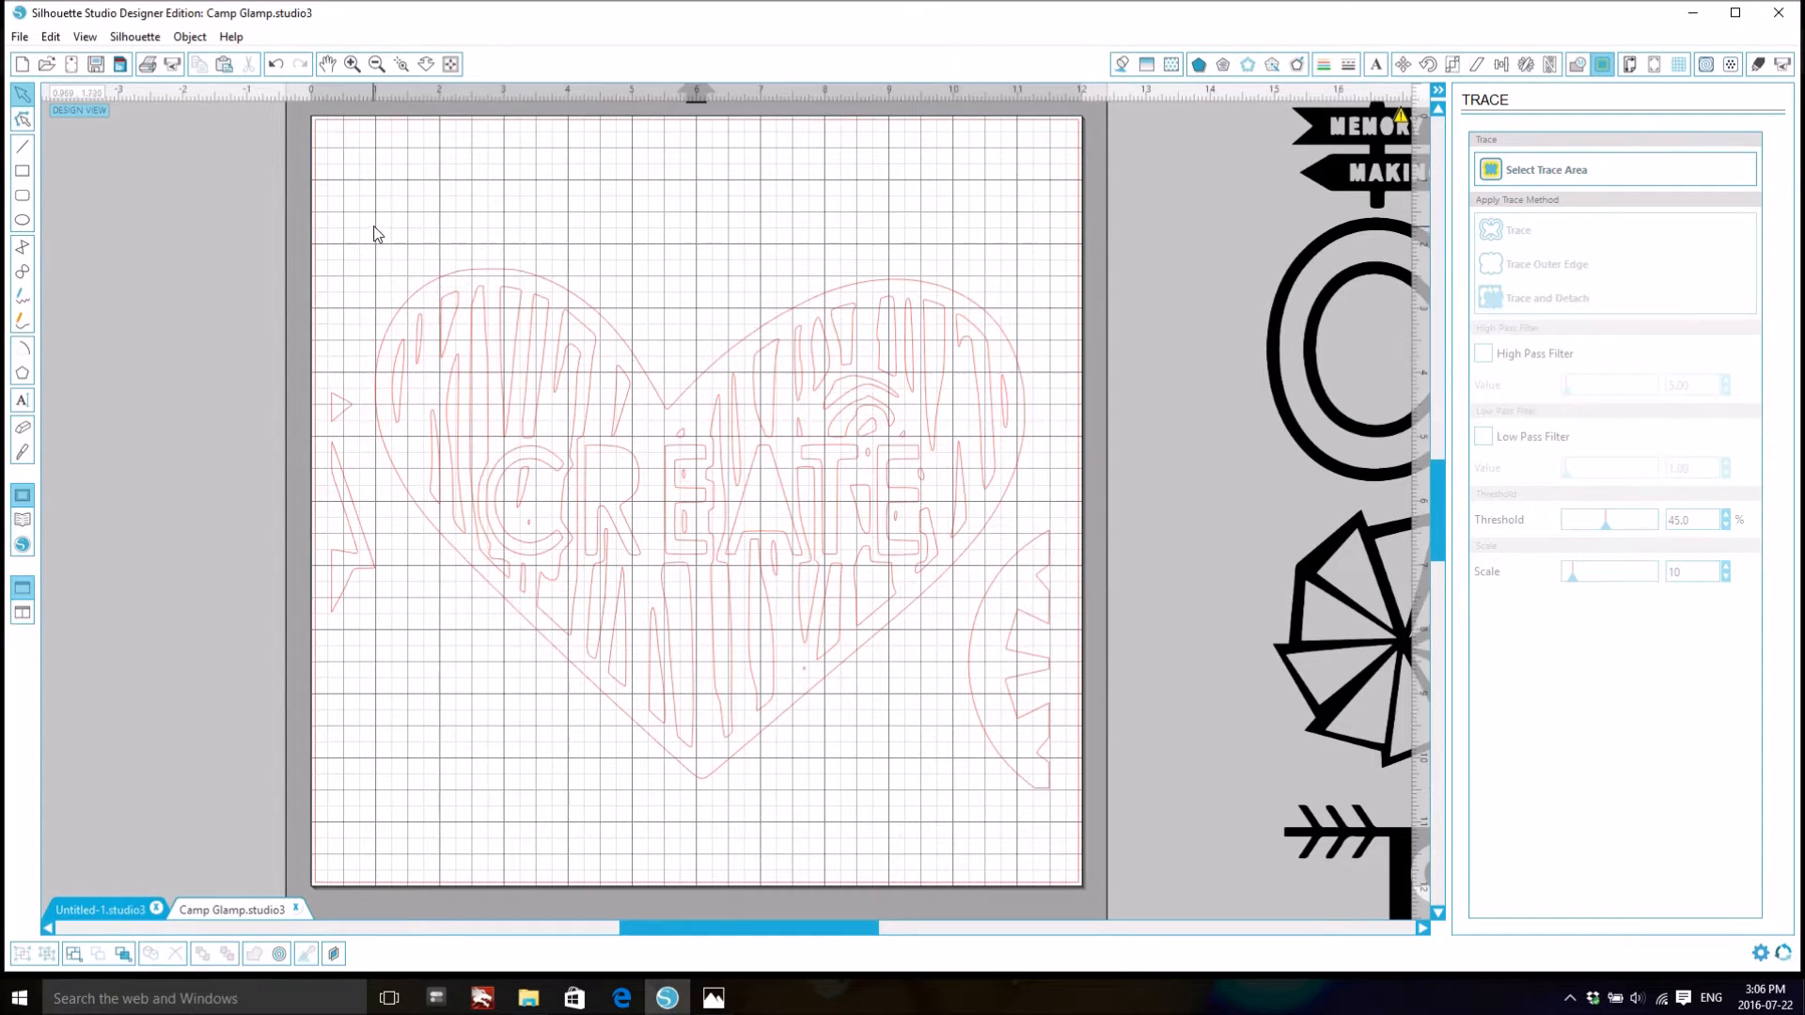
left_click(443, 358)
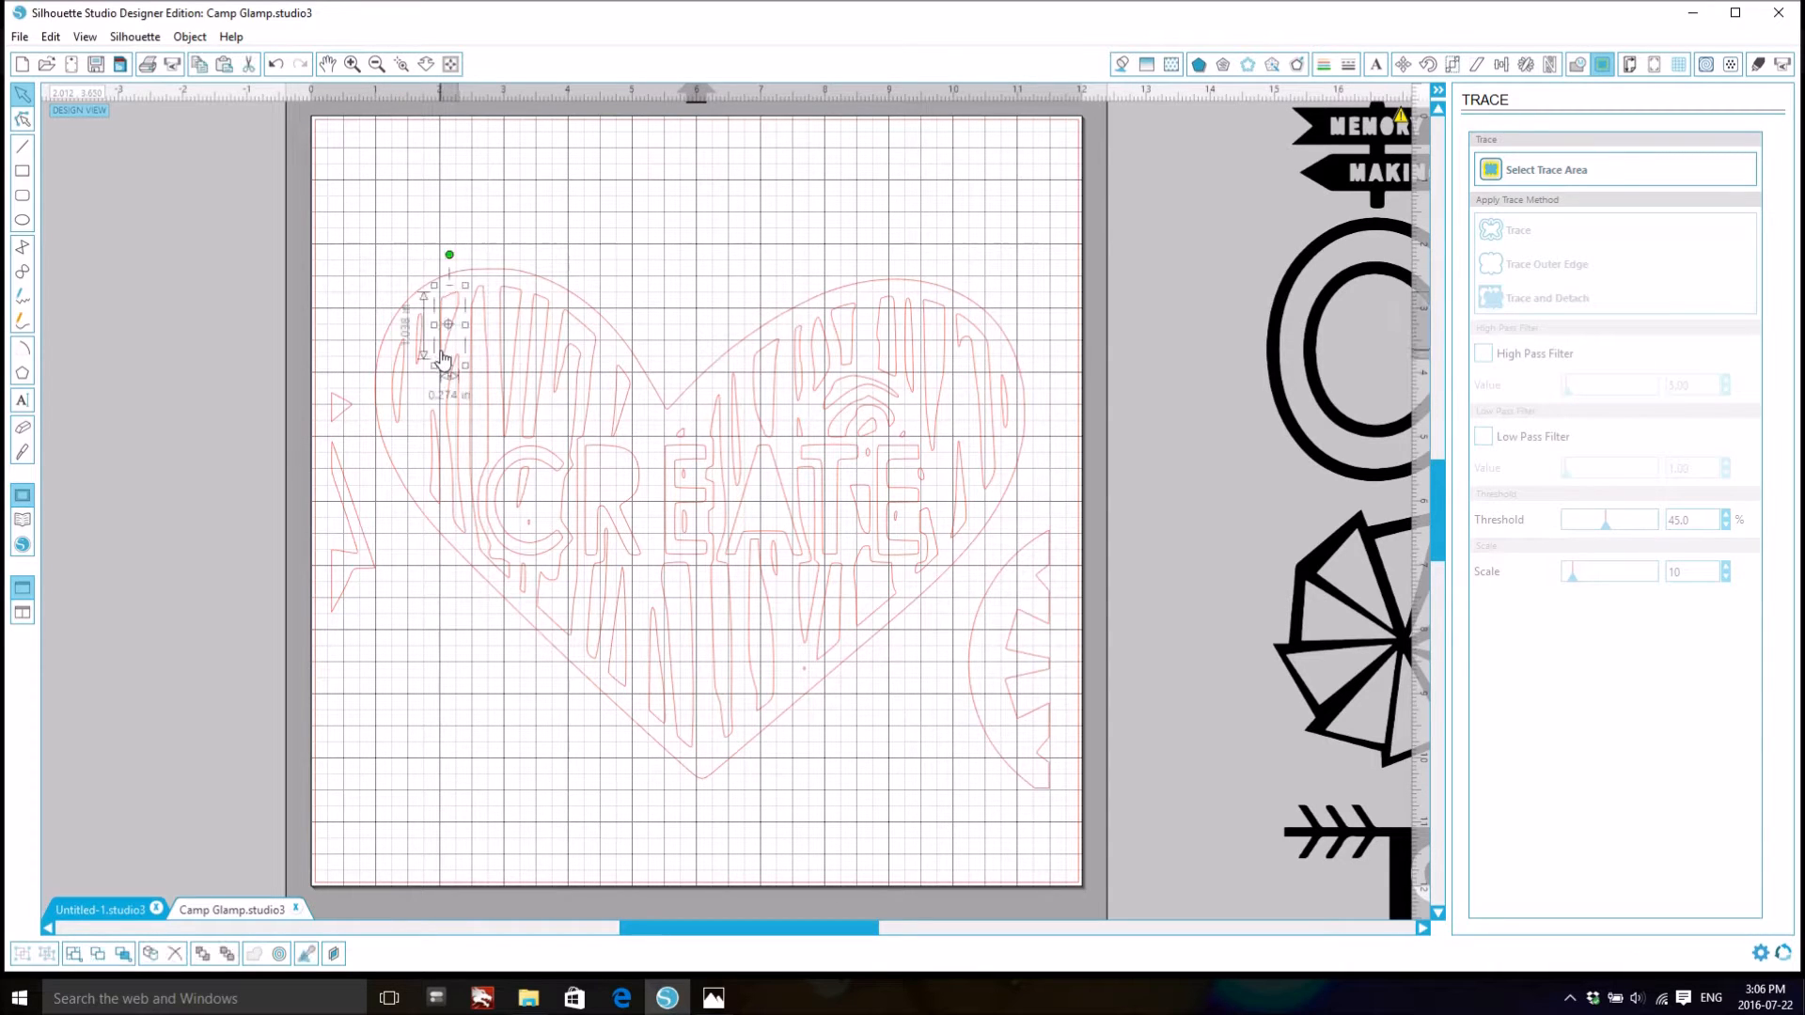
left_click(542, 375)
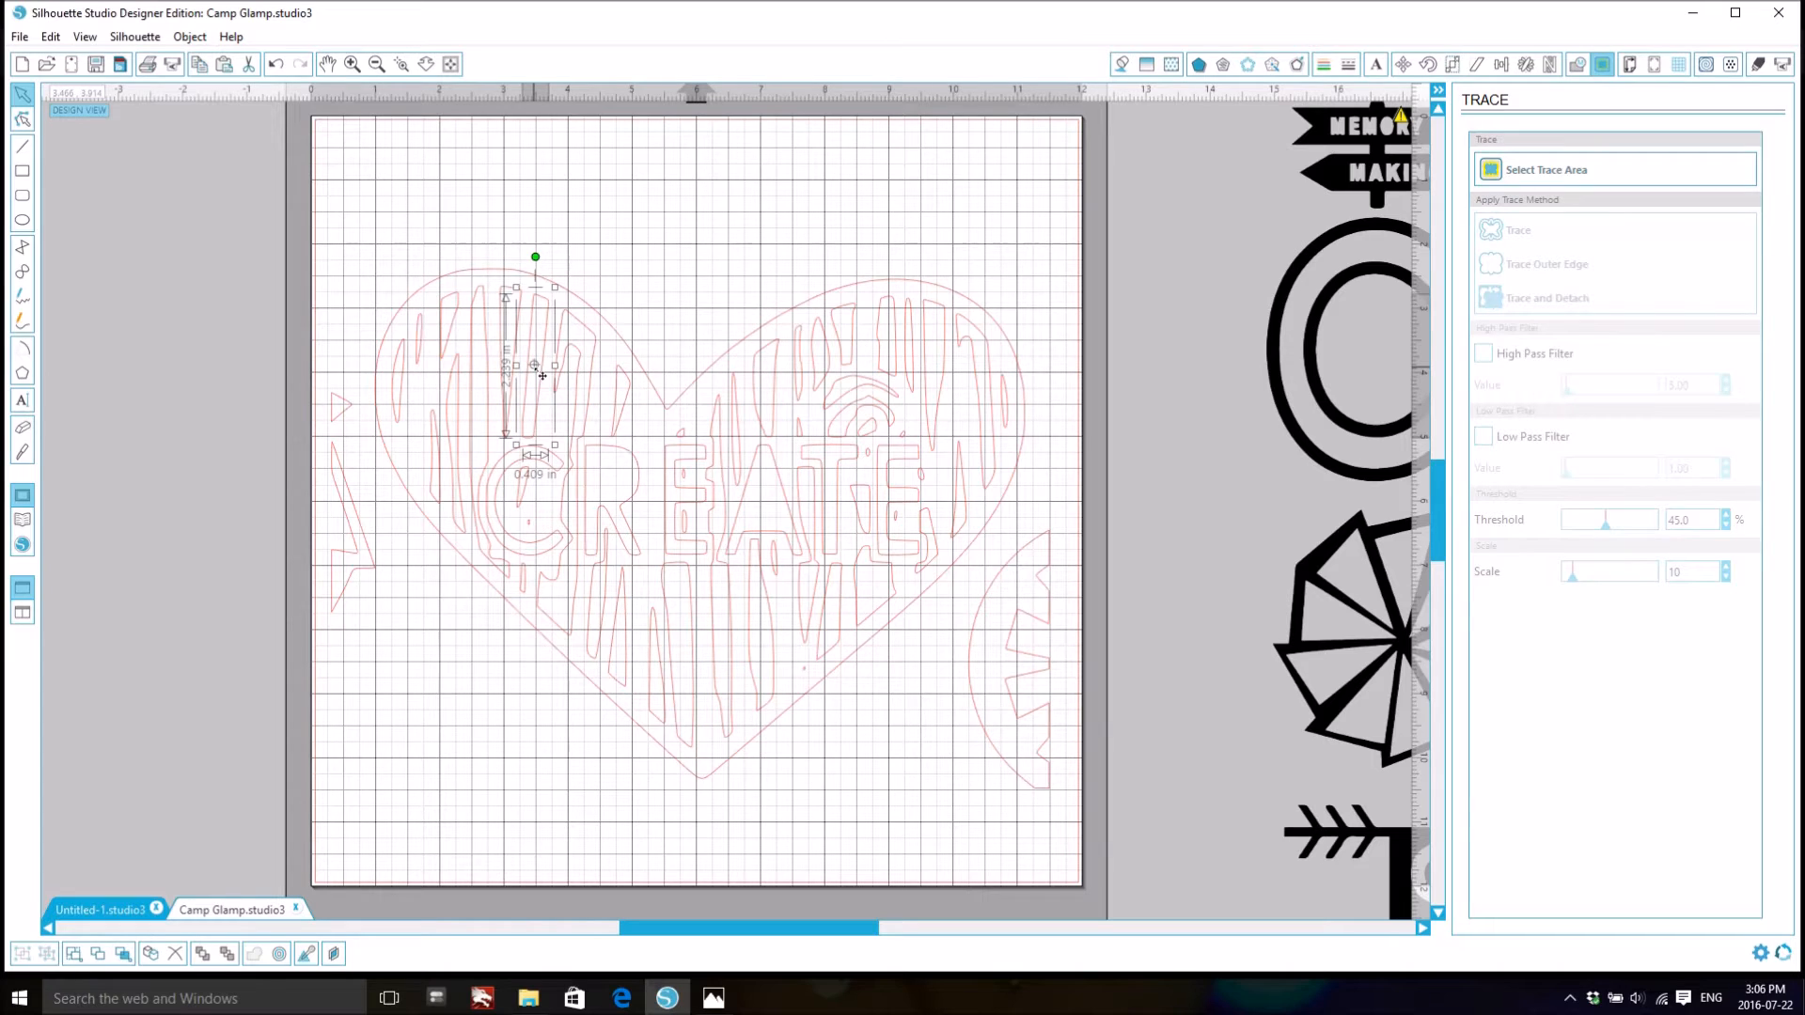
- Delete the stray traced fragments beside the heart: the small triangle and pinwheel piece on the left, and the partial circle on the right
left_click(336, 401)
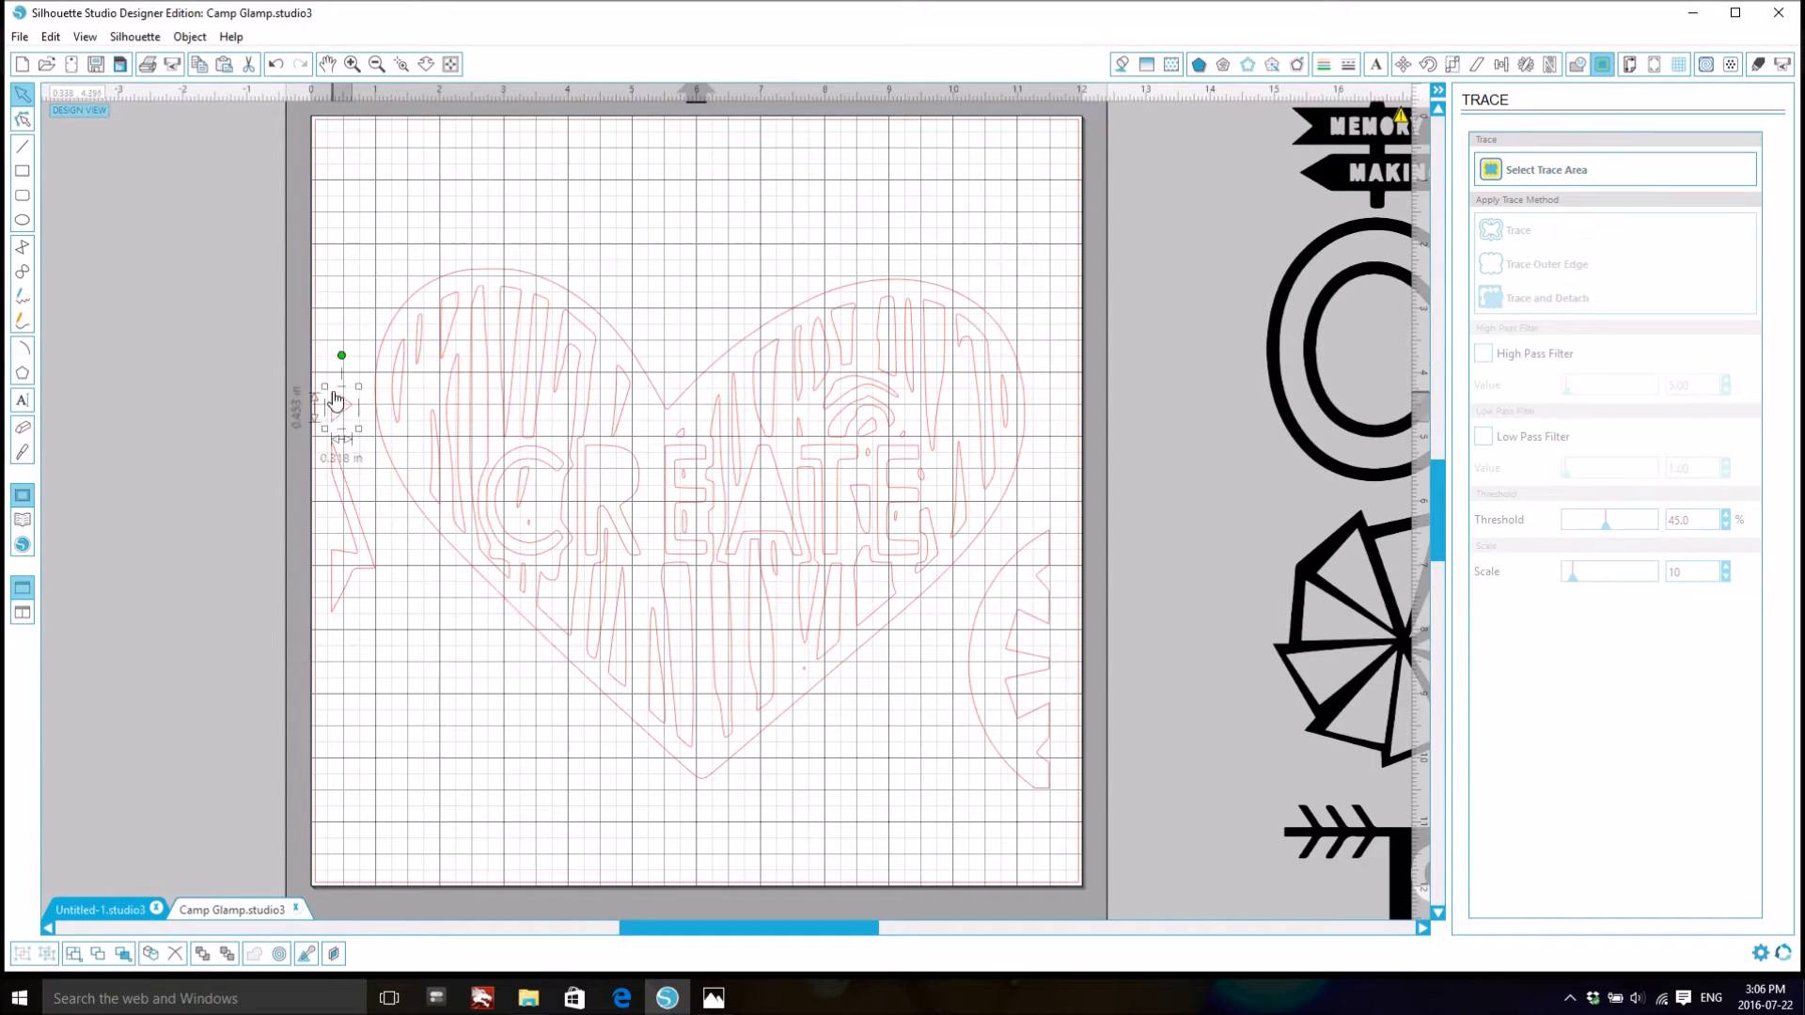
key("Delete")
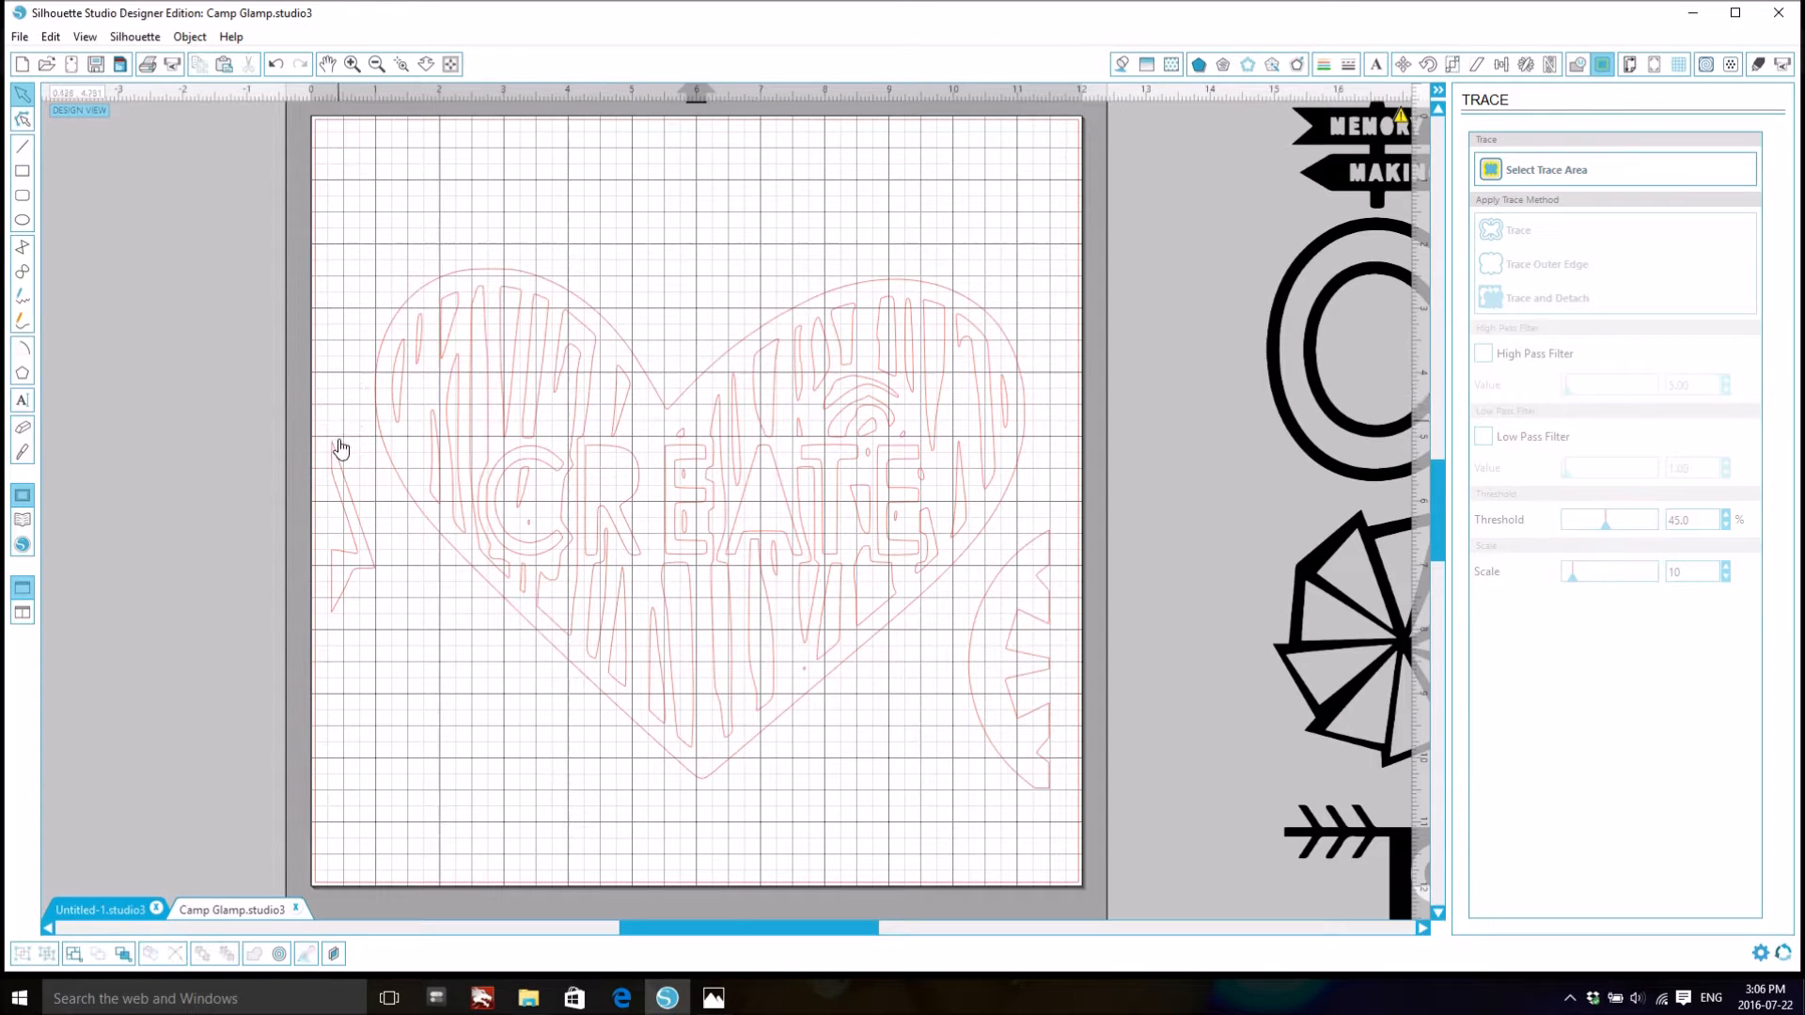
left_click(343, 485)
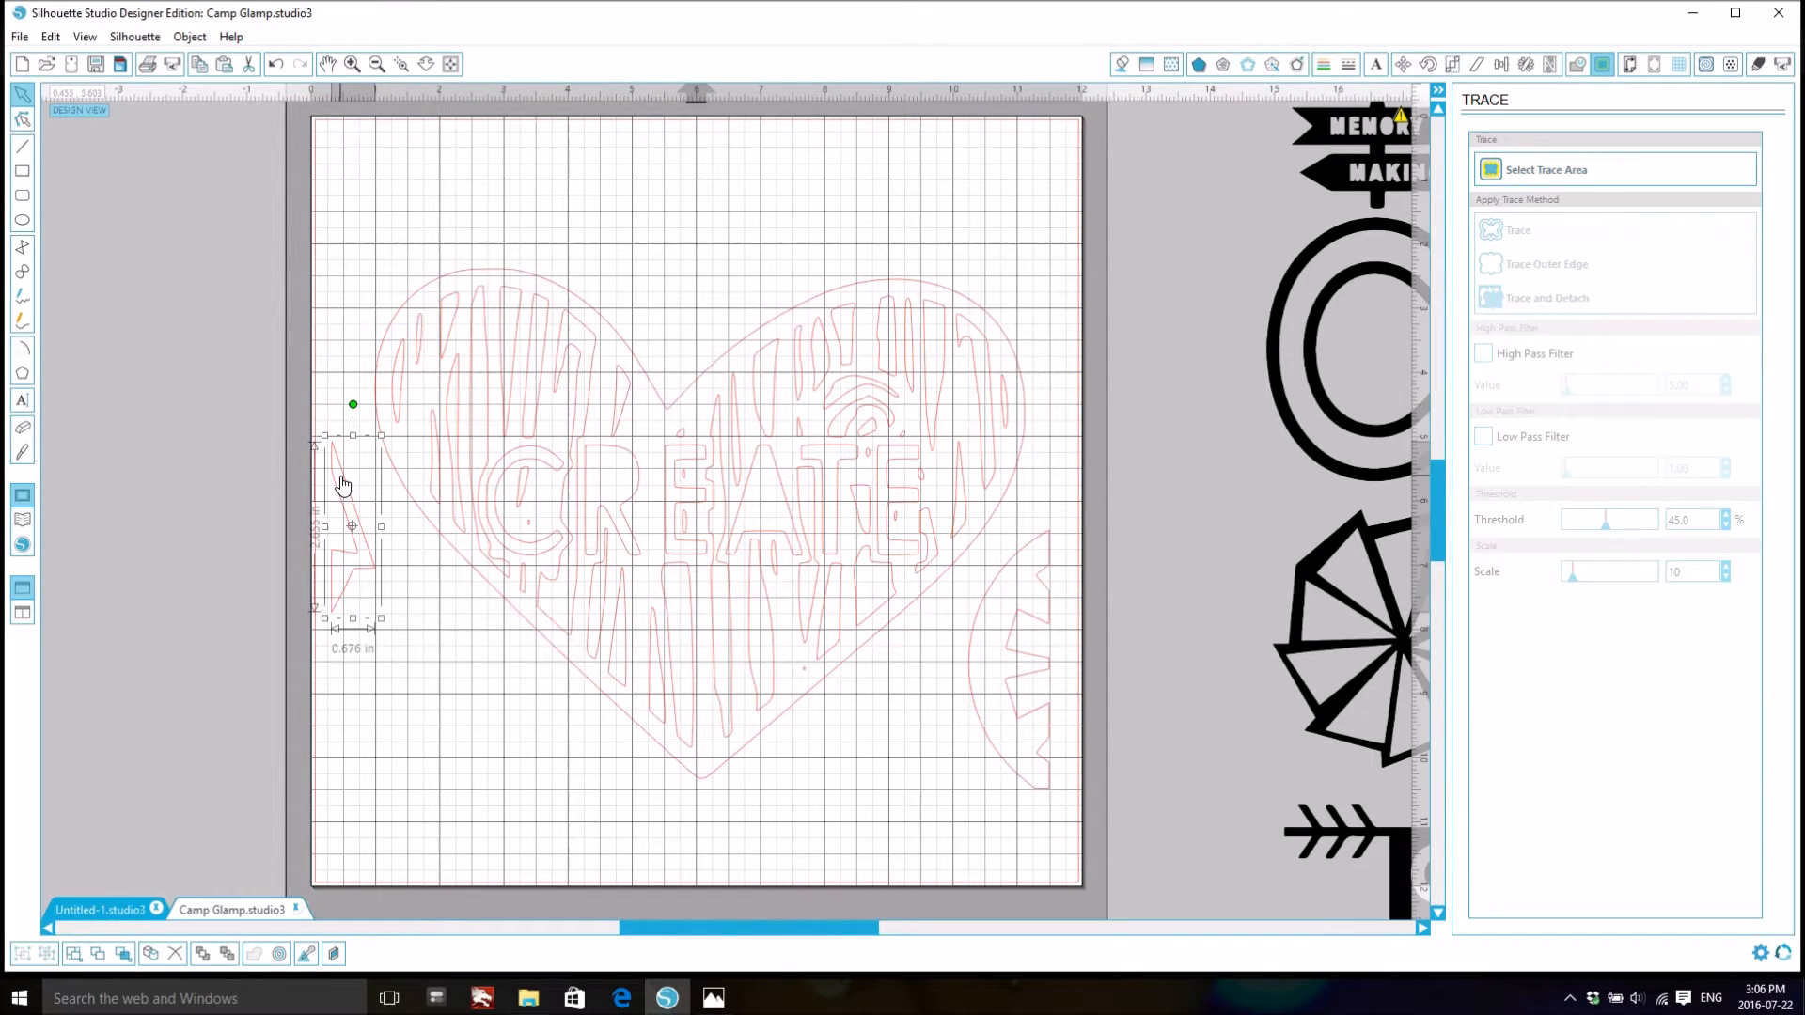
right_click(341, 478)
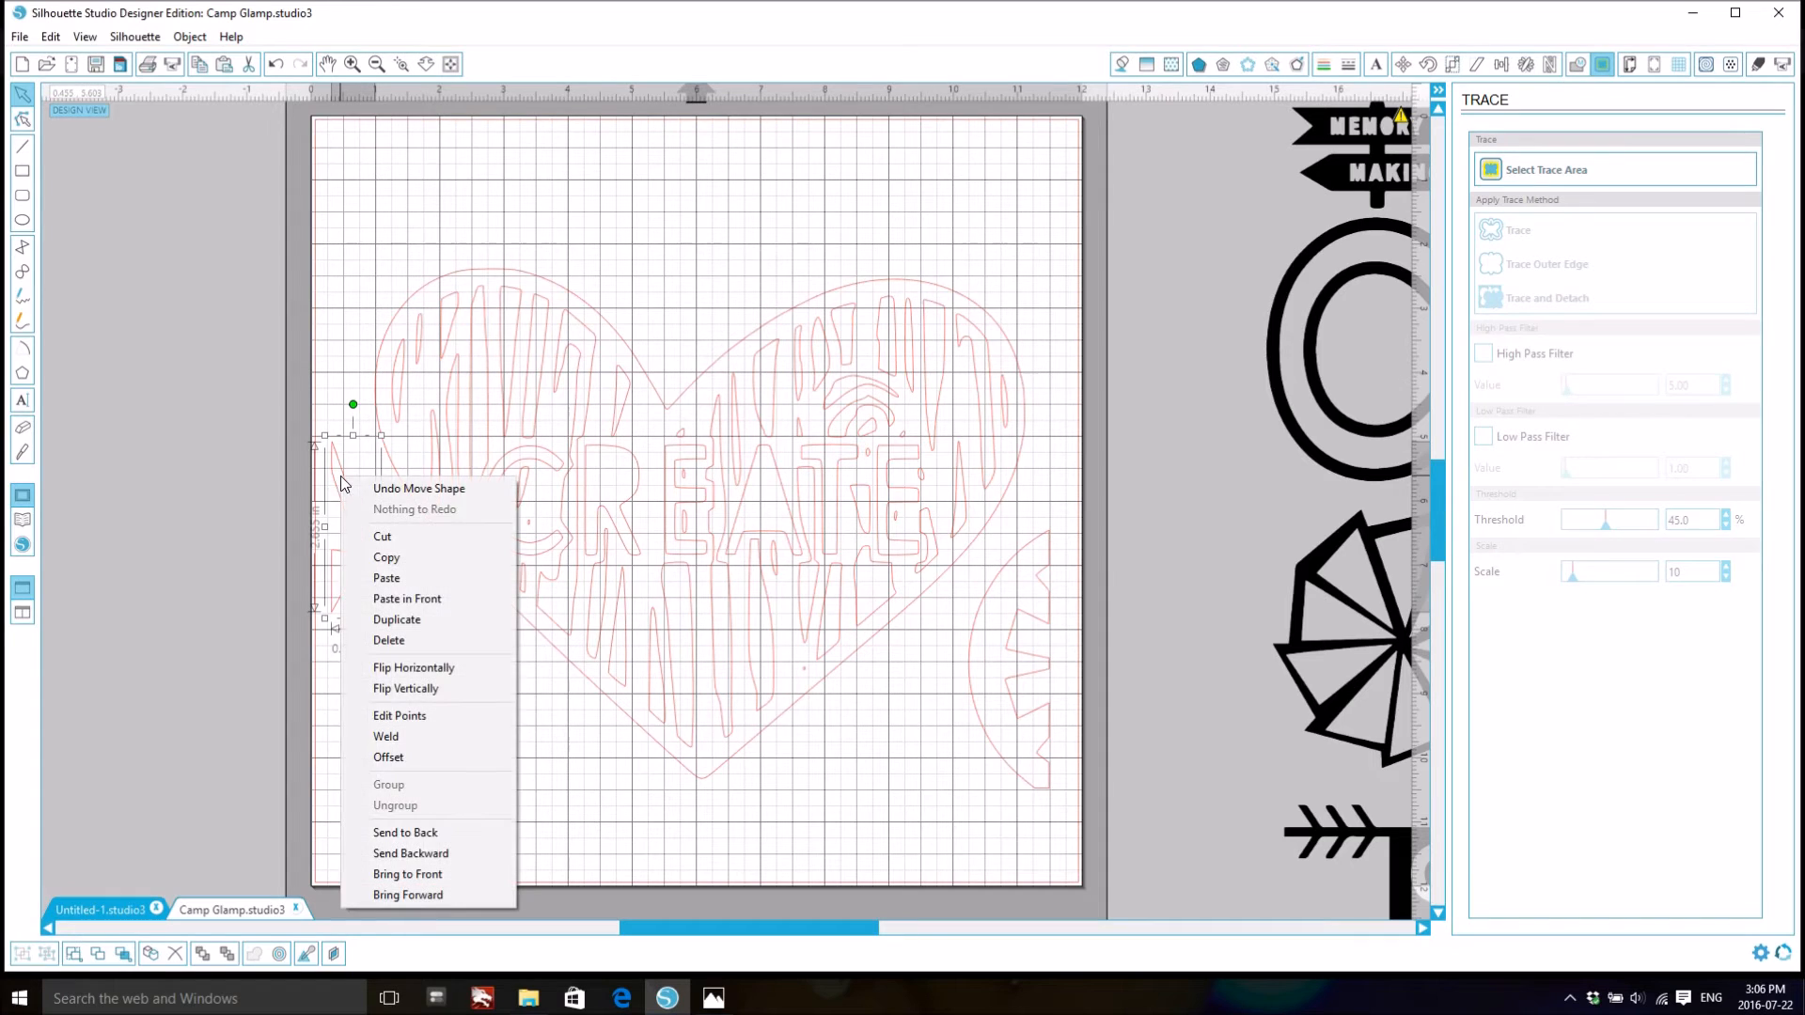
left_click(405, 641)
left_click(974, 696)
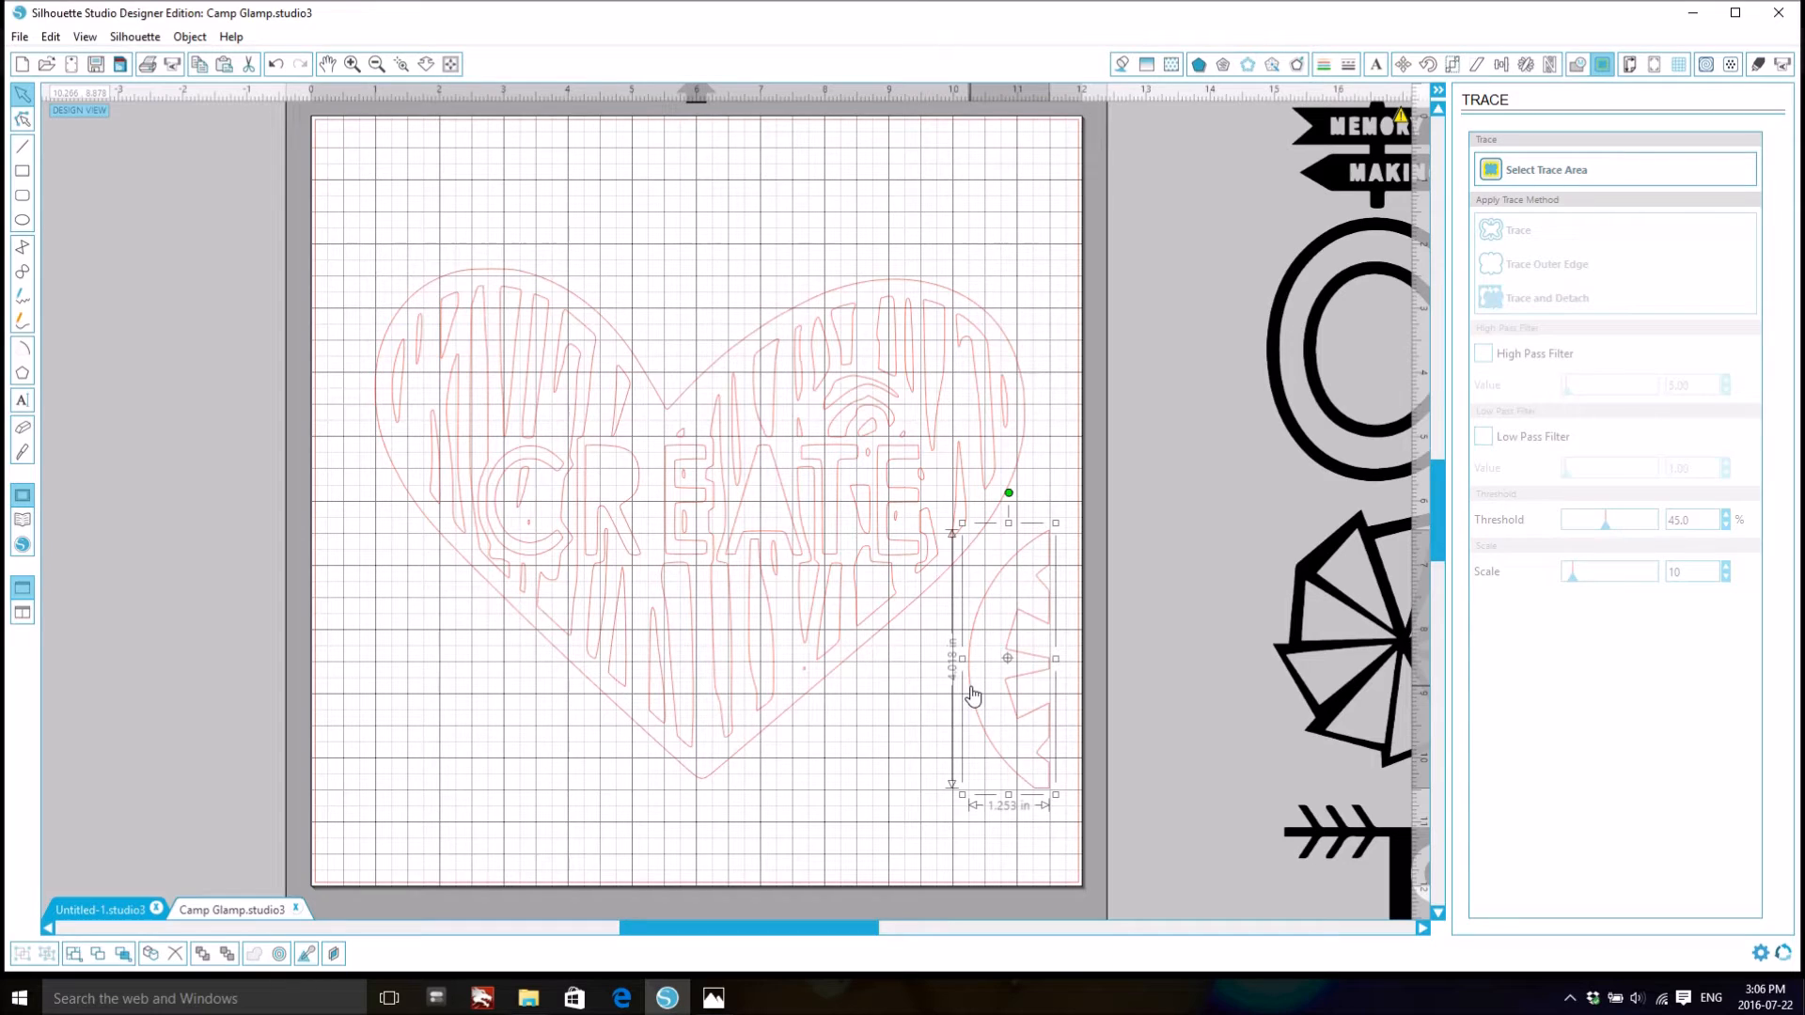
key("Delete")
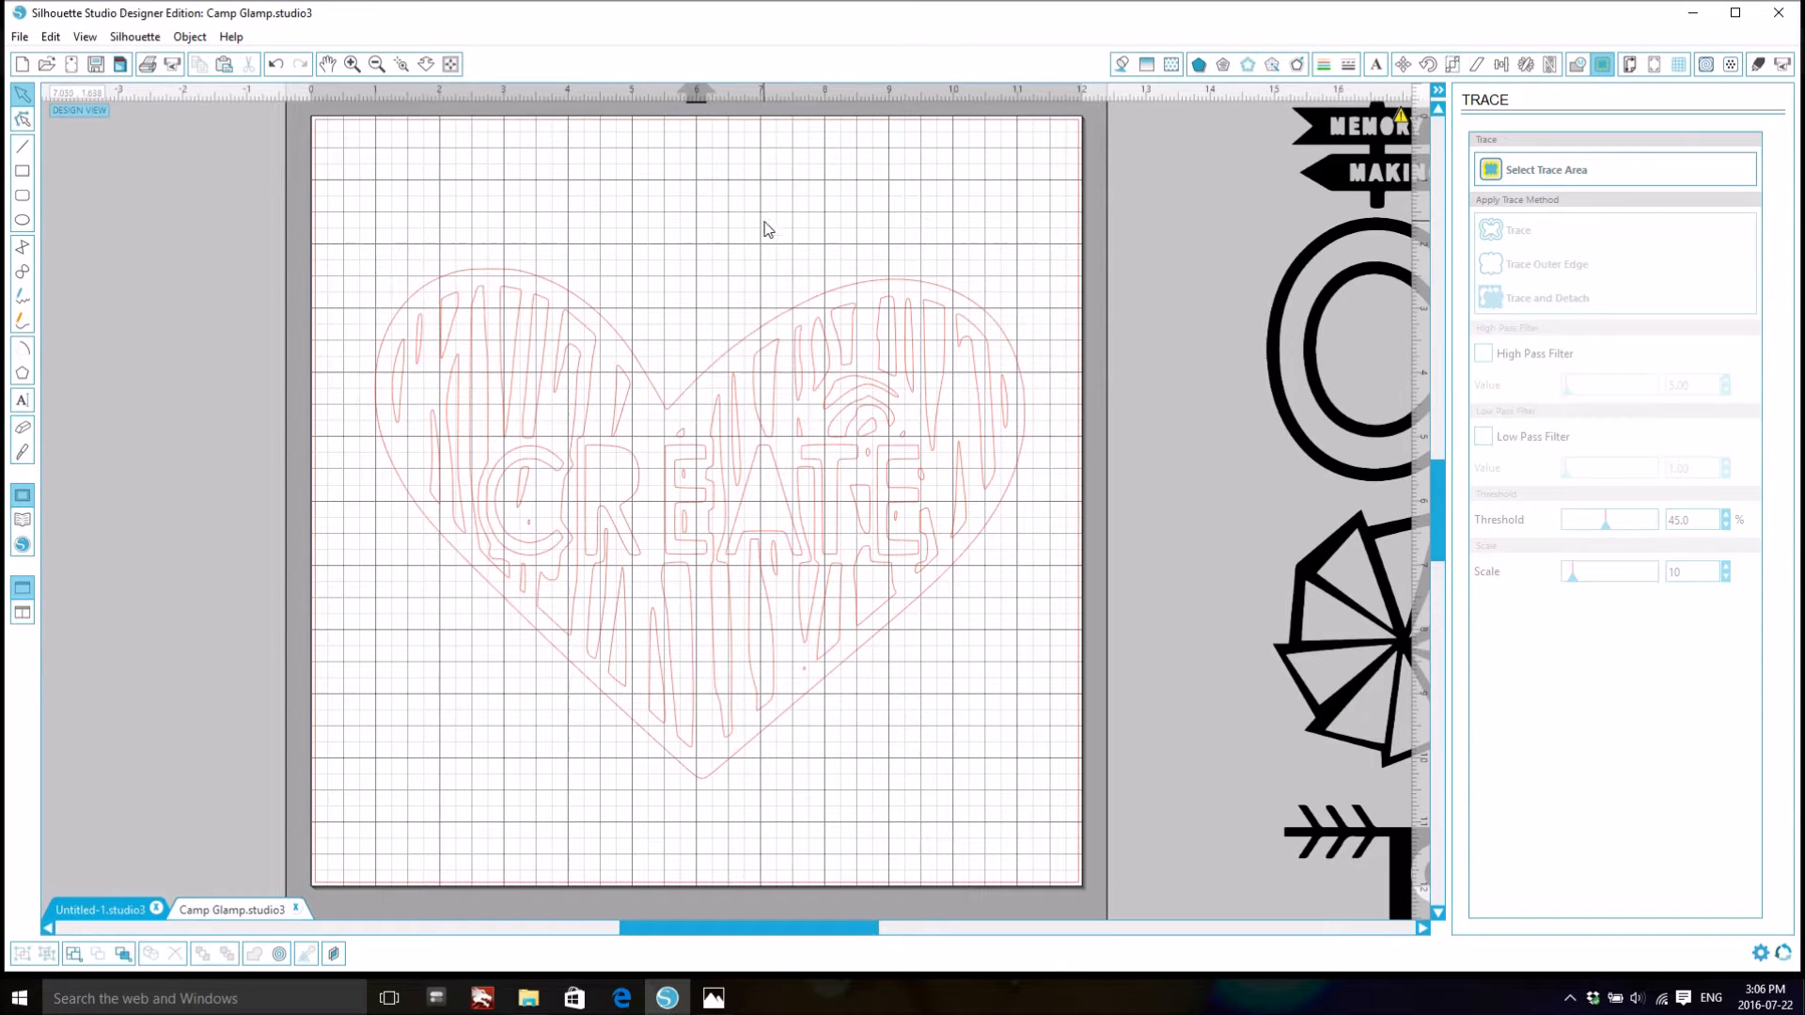
- Combine all pieces of the cleaned CREATE heart into one compound path
left_click_drag(353, 241, 1031, 795)
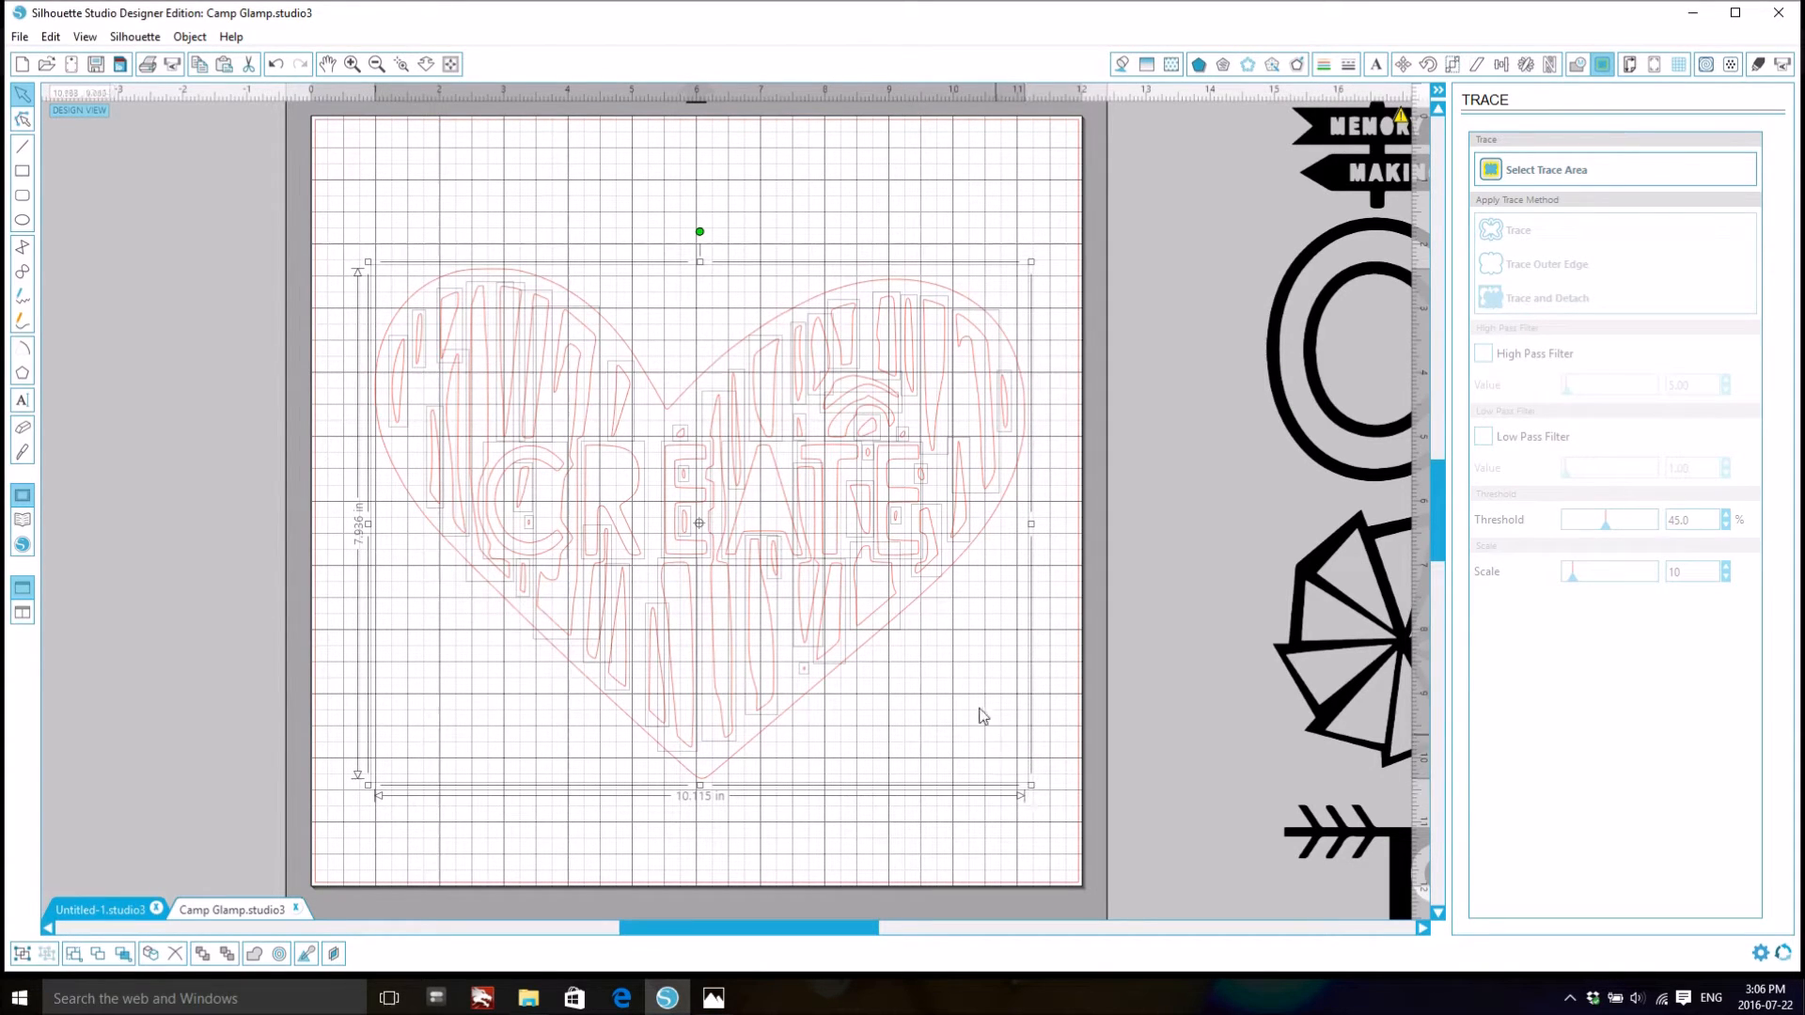
right_click(912, 632)
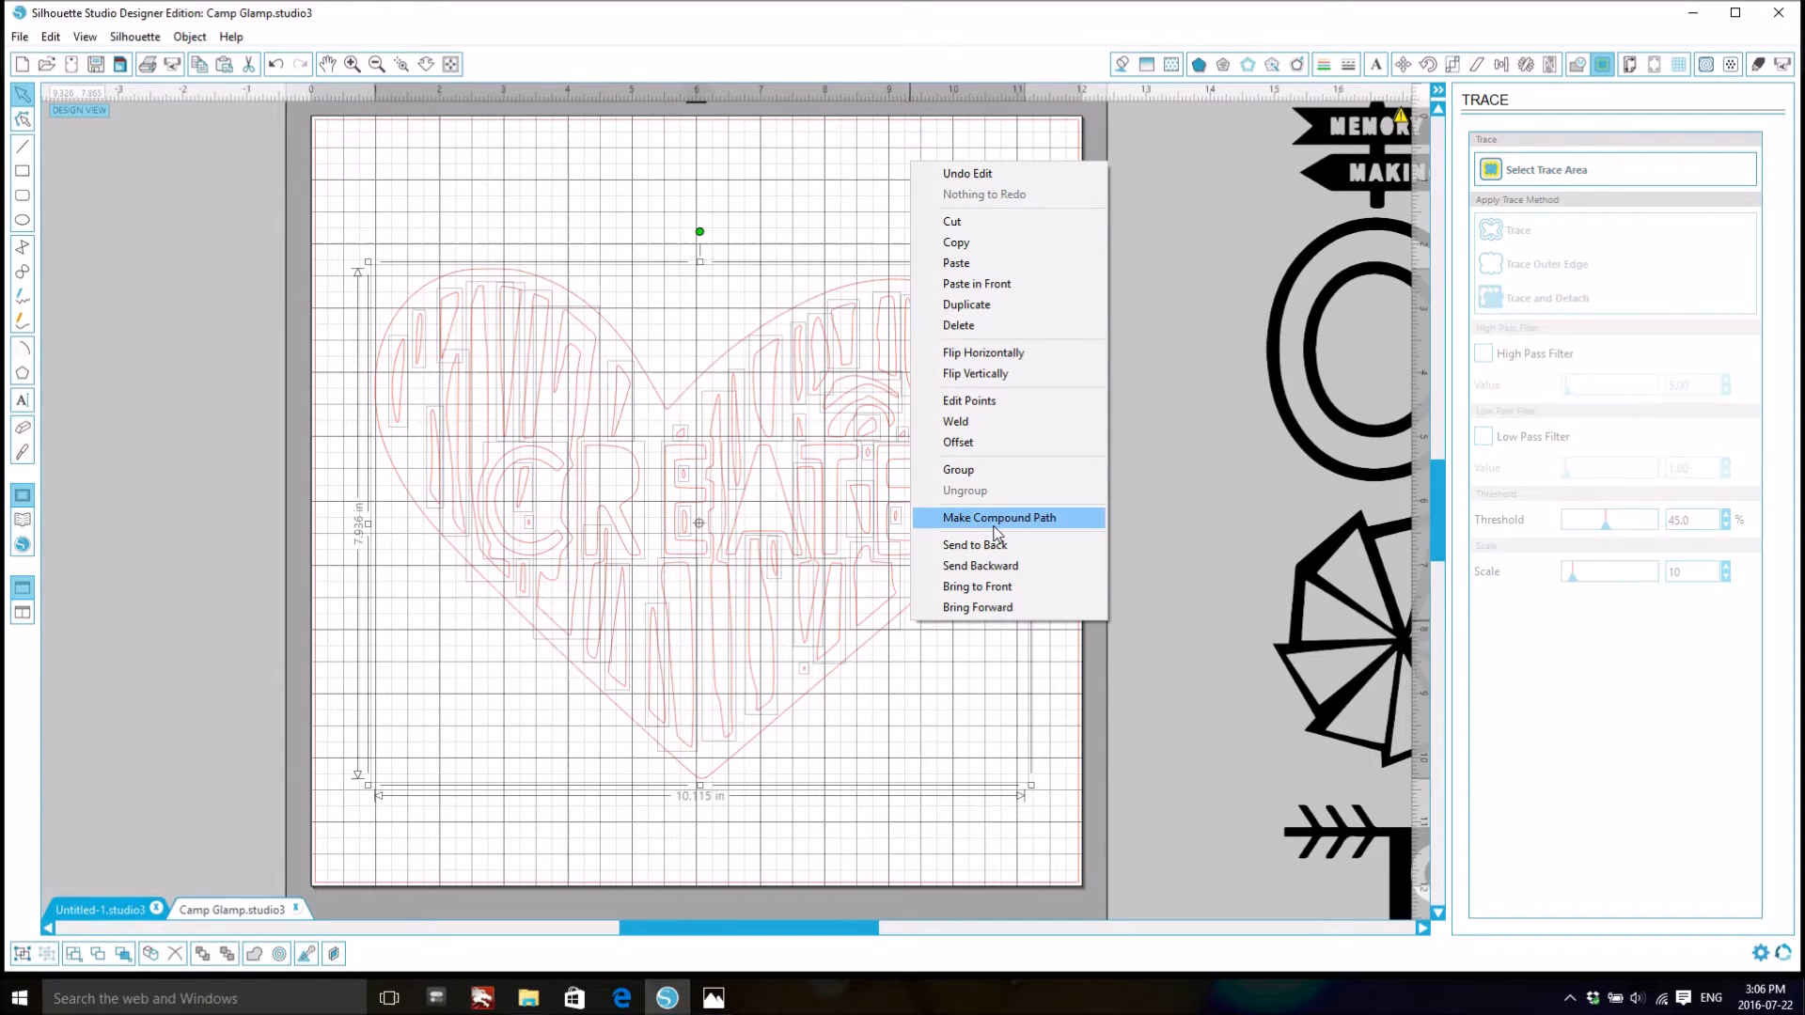
left_click(992, 524)
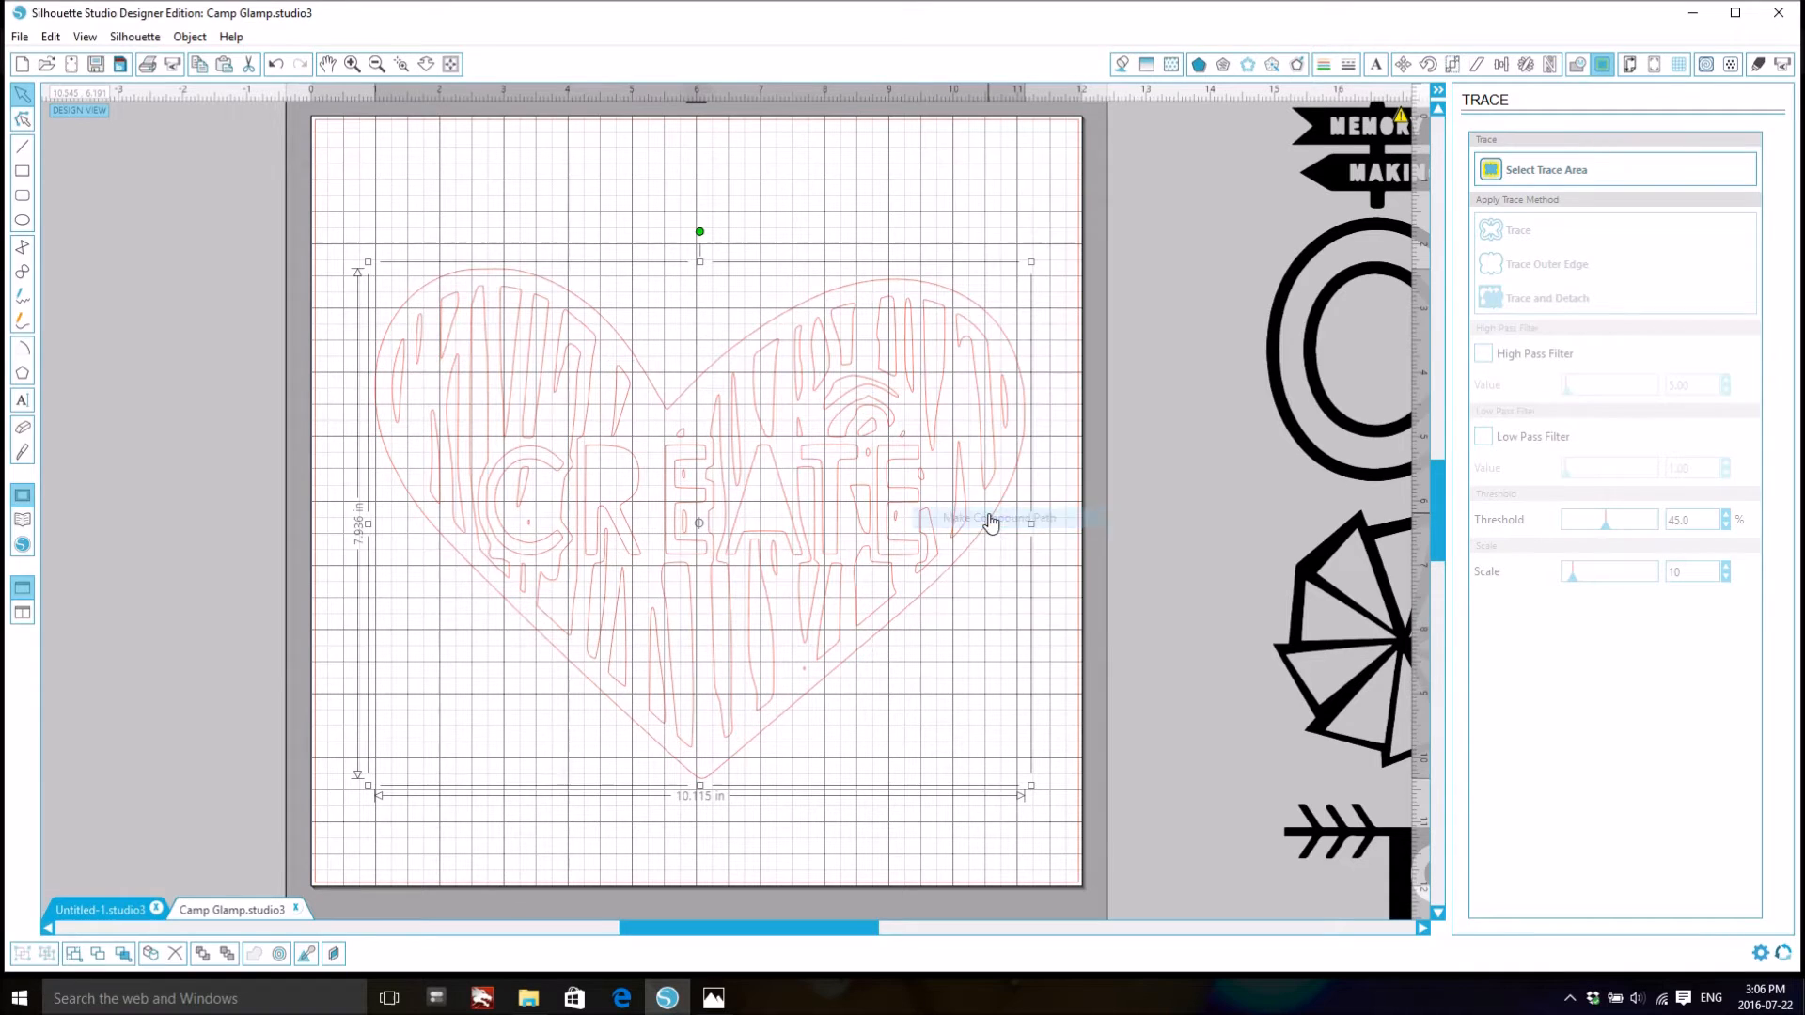
- Copy and paste the CREATE heart, and place the duplicate off the page to the left
right_click(626, 358)
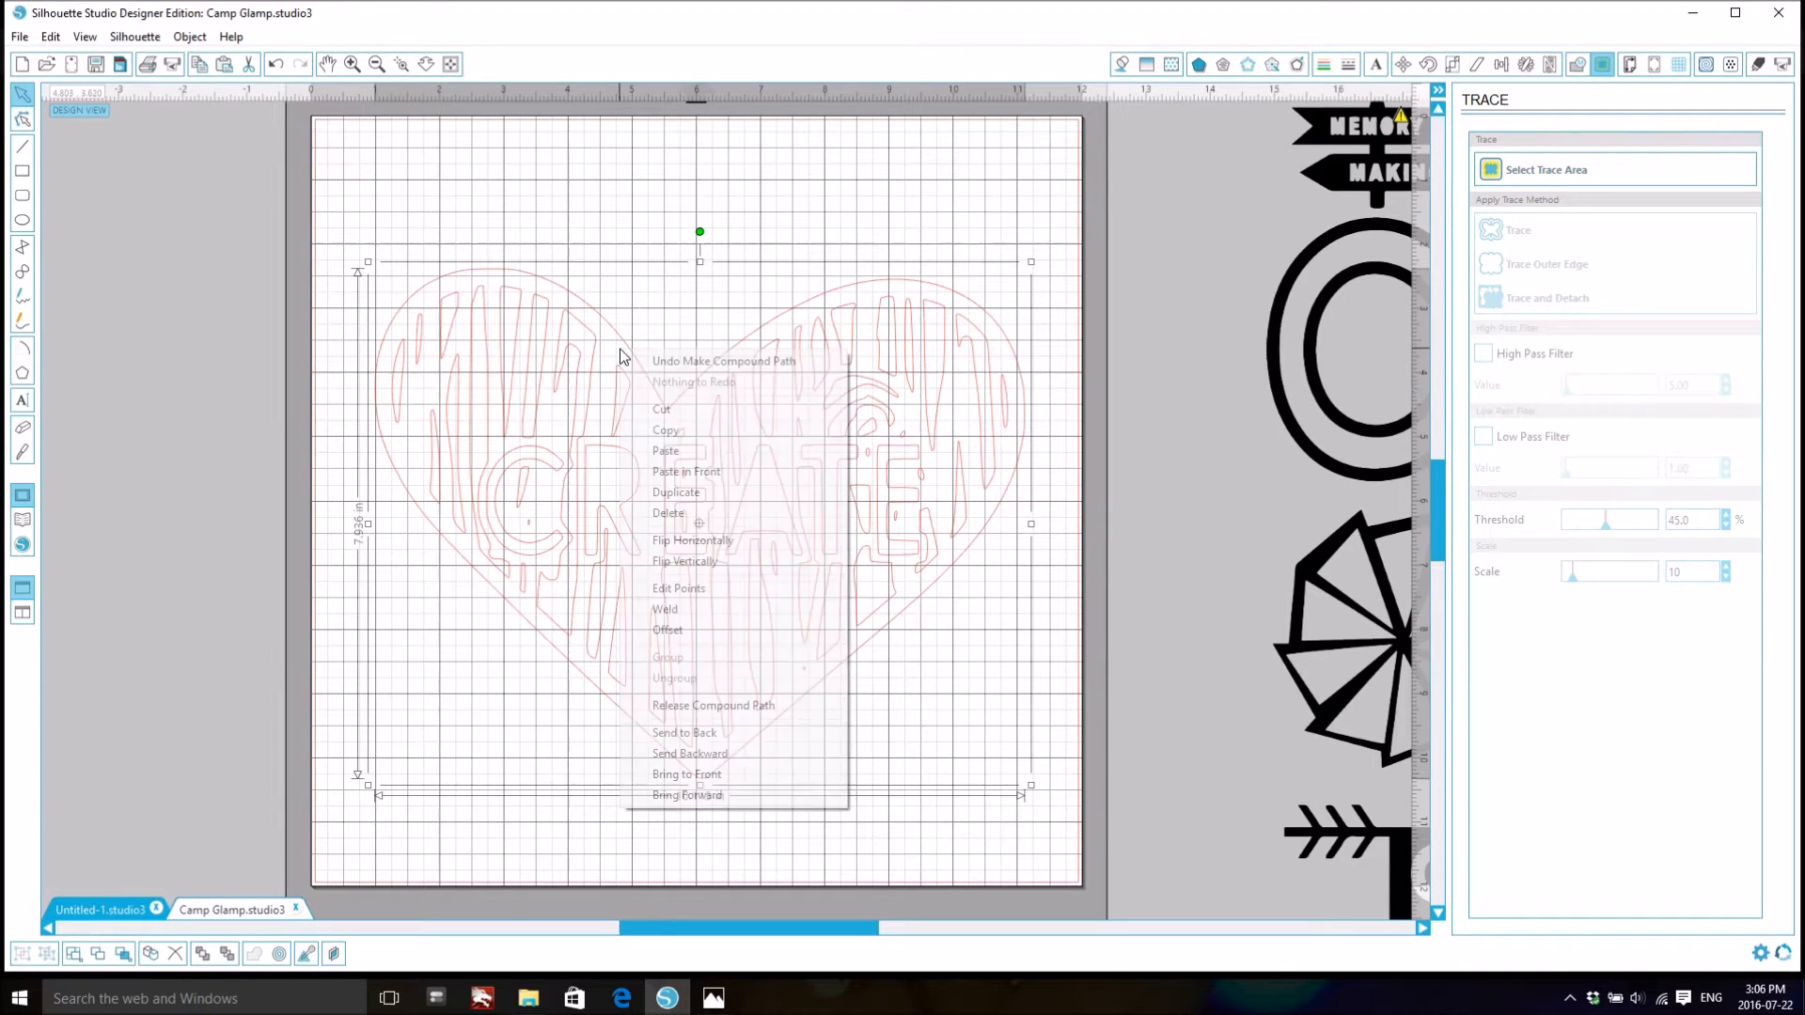
left_click(674, 430)
right_click(176, 284)
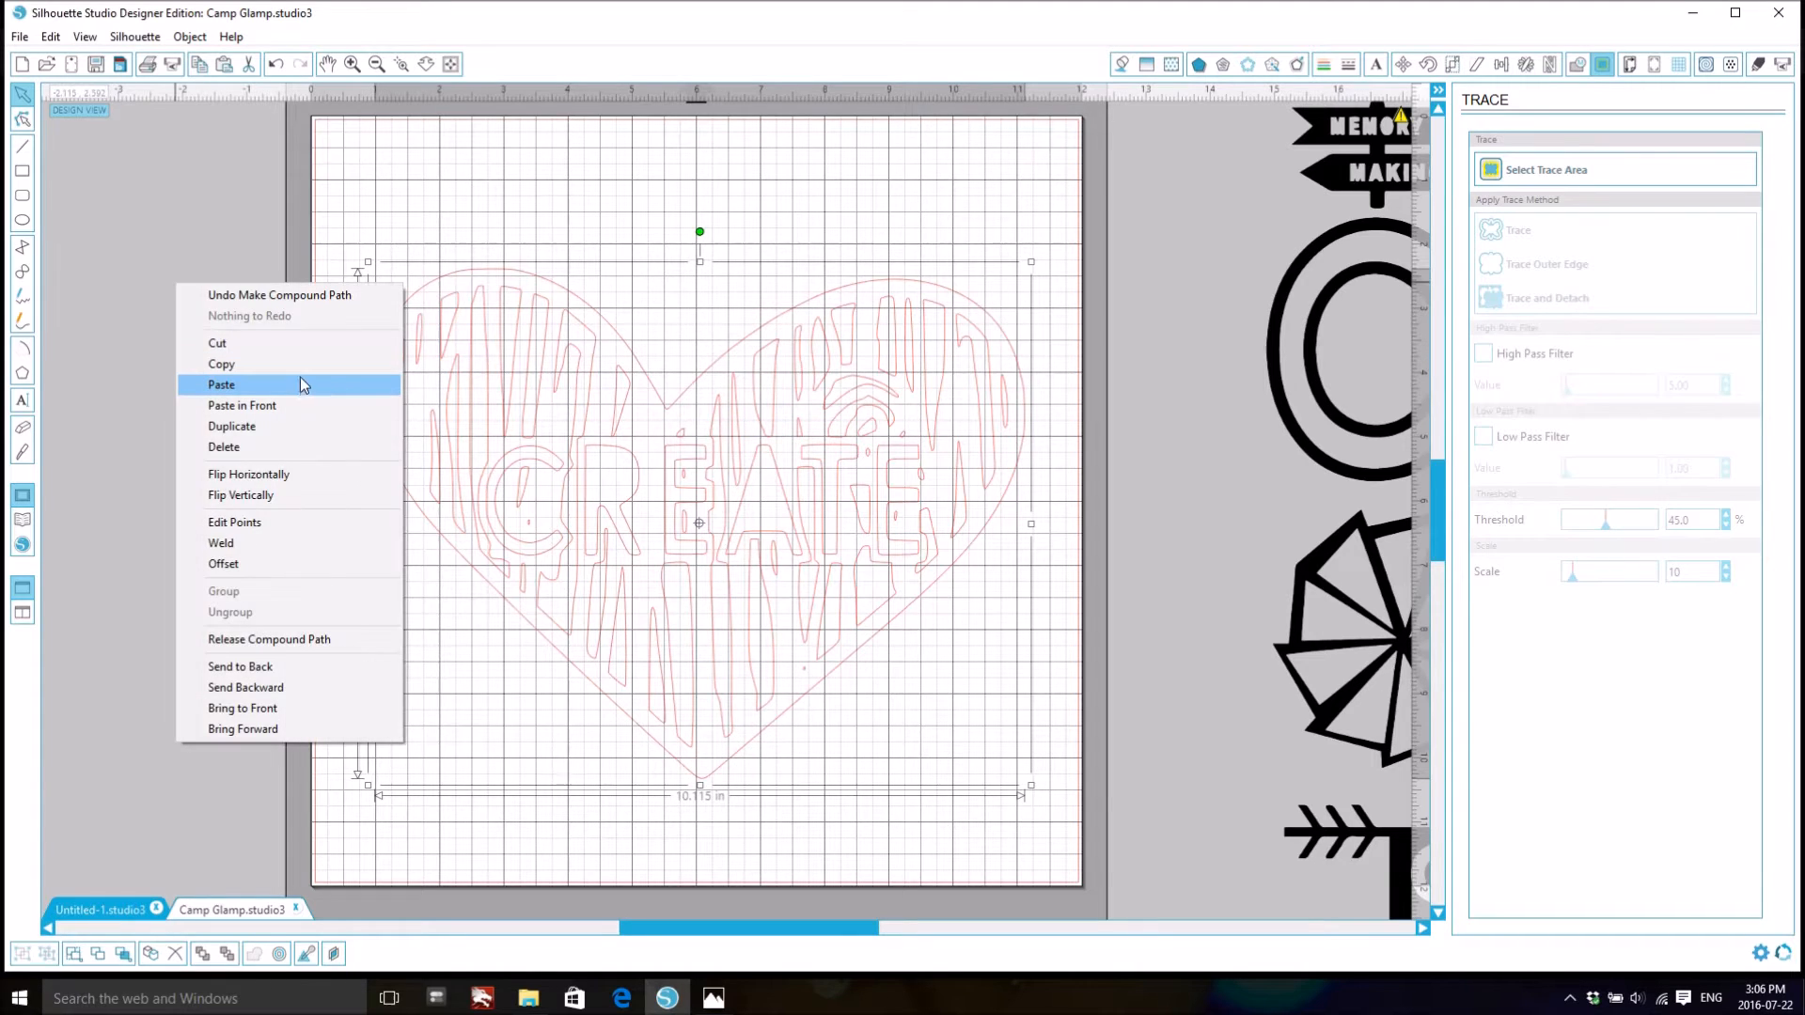
left_click(299, 382)
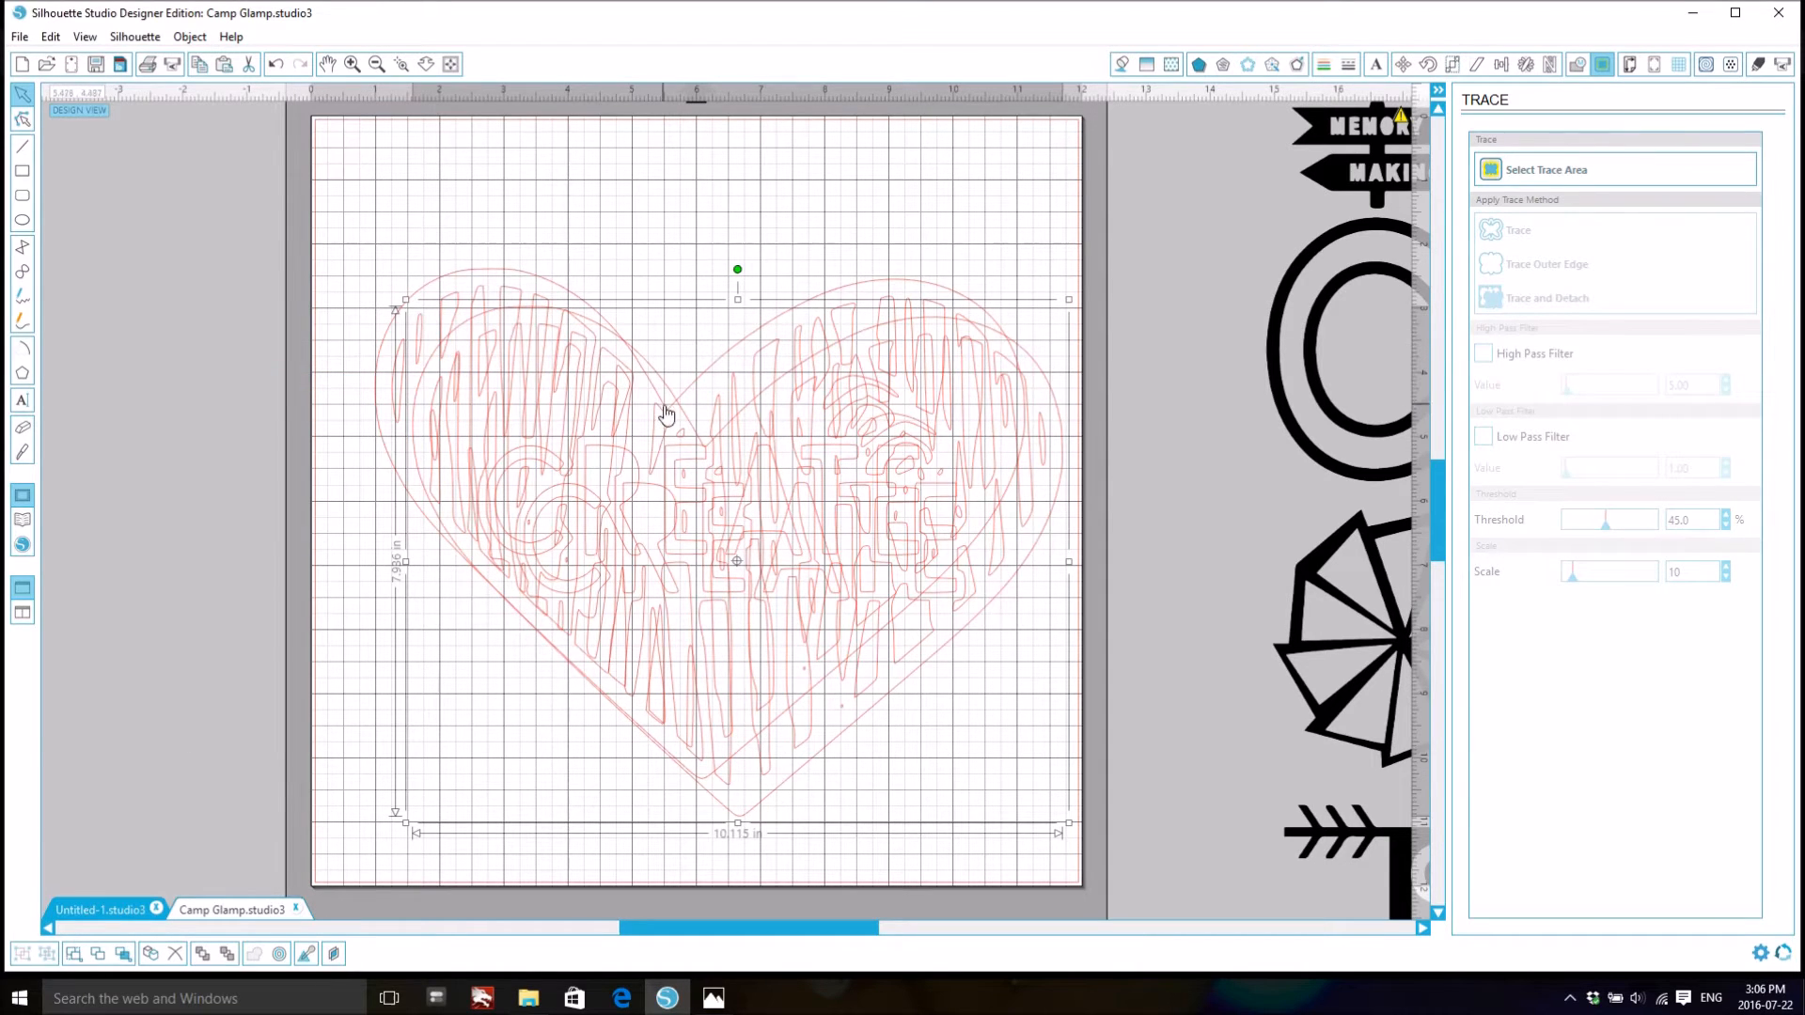
left_click_drag(685, 421, 56, 380)
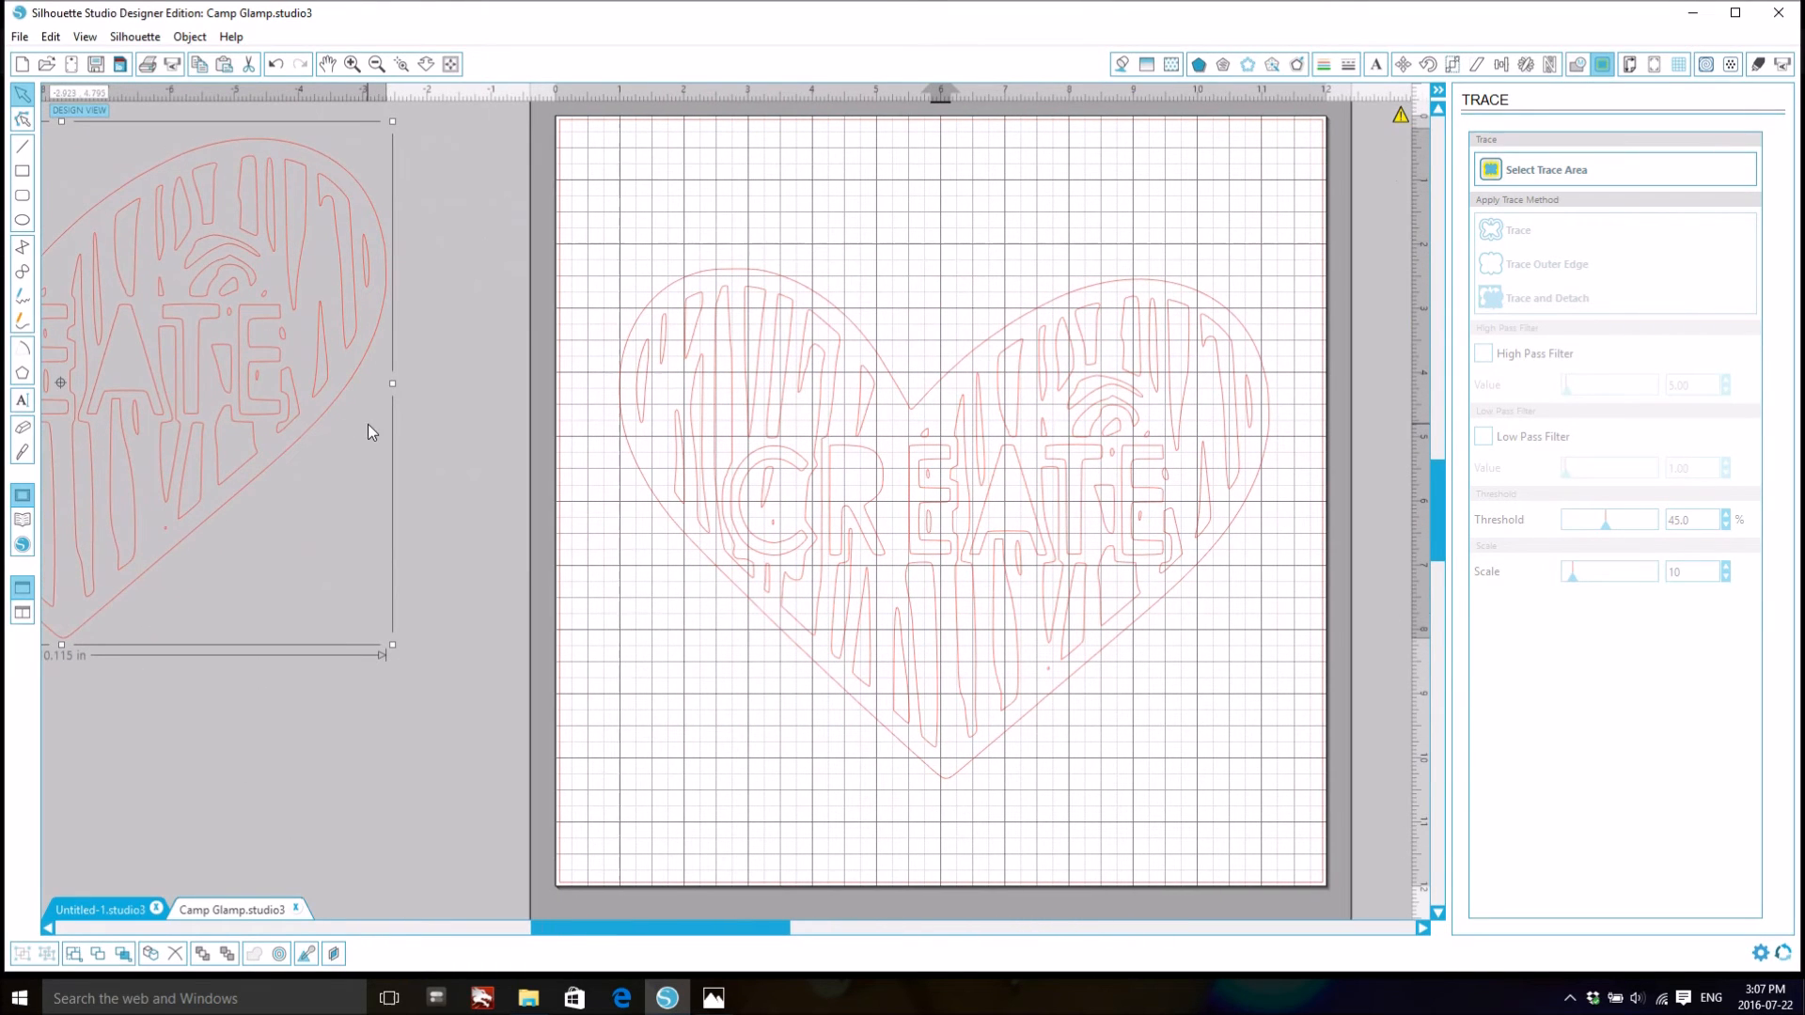
left_click_drag(596, 935, 692, 935)
- Release the compound path of the CREATE heart that is on the page and deselect its pieces
left_click_drag(301, 225, 1053, 738)
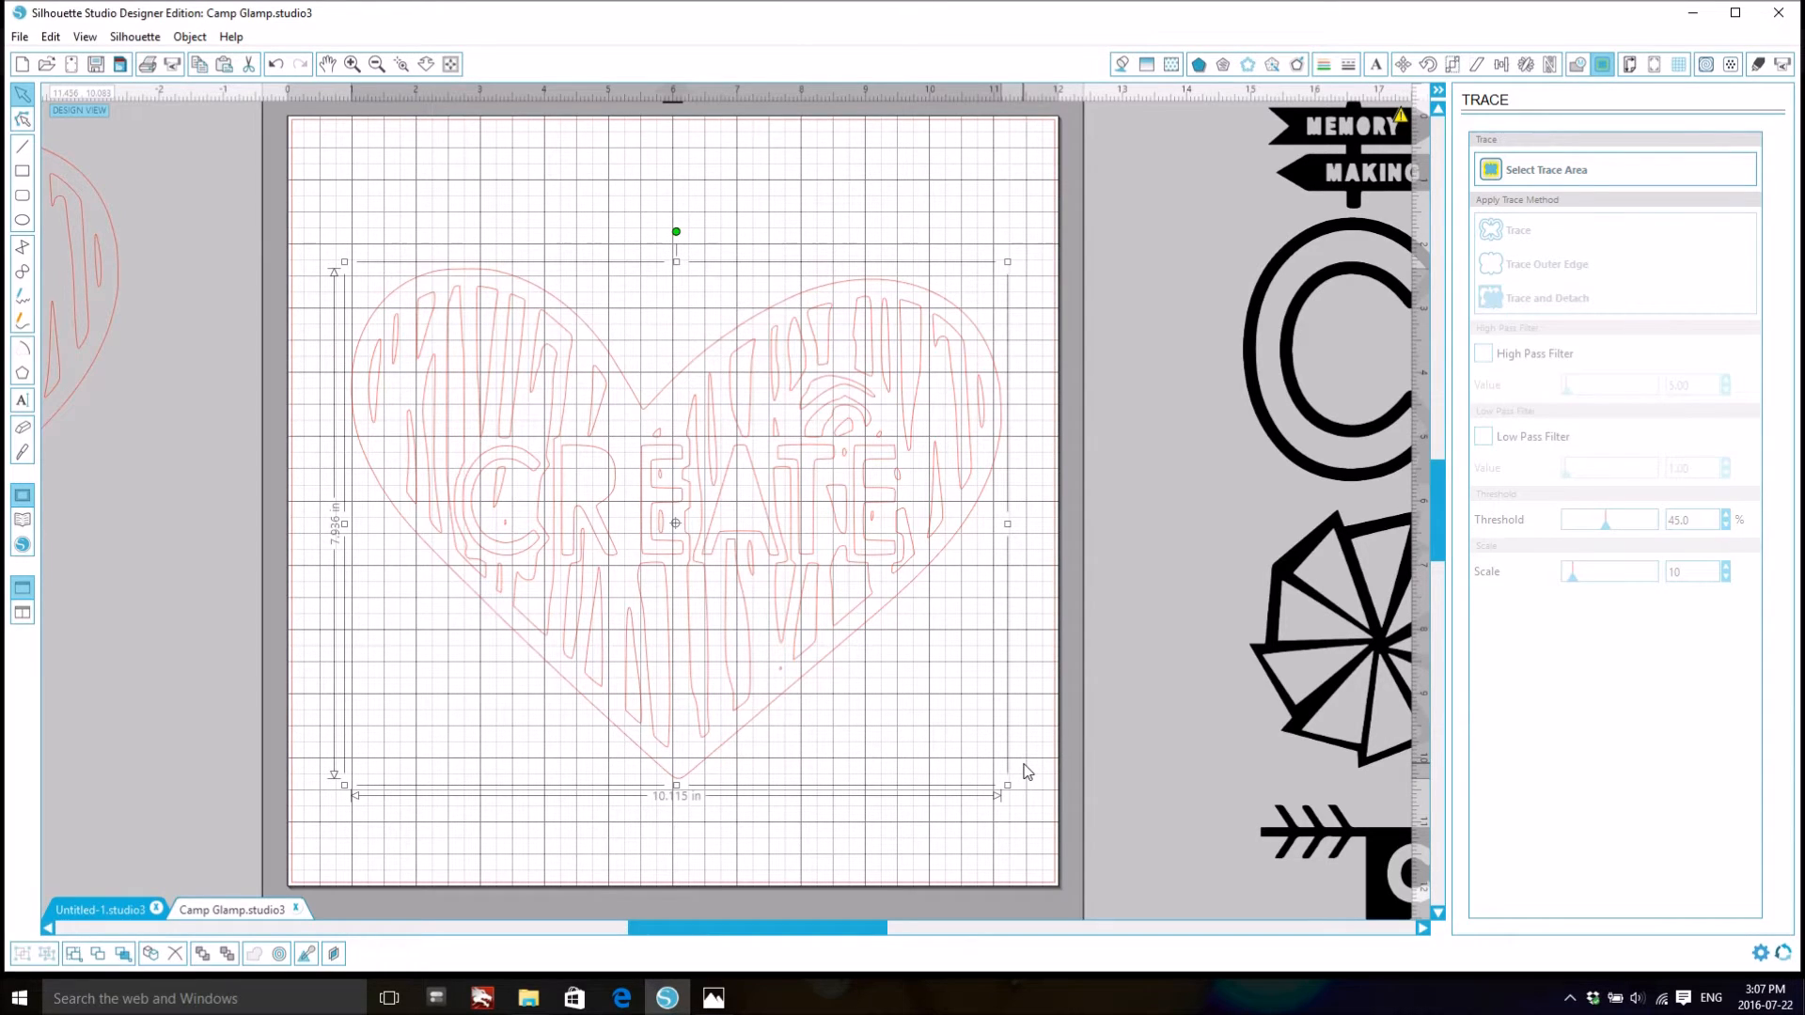
left_click_drag(323, 204, 1019, 819)
right_click(941, 714)
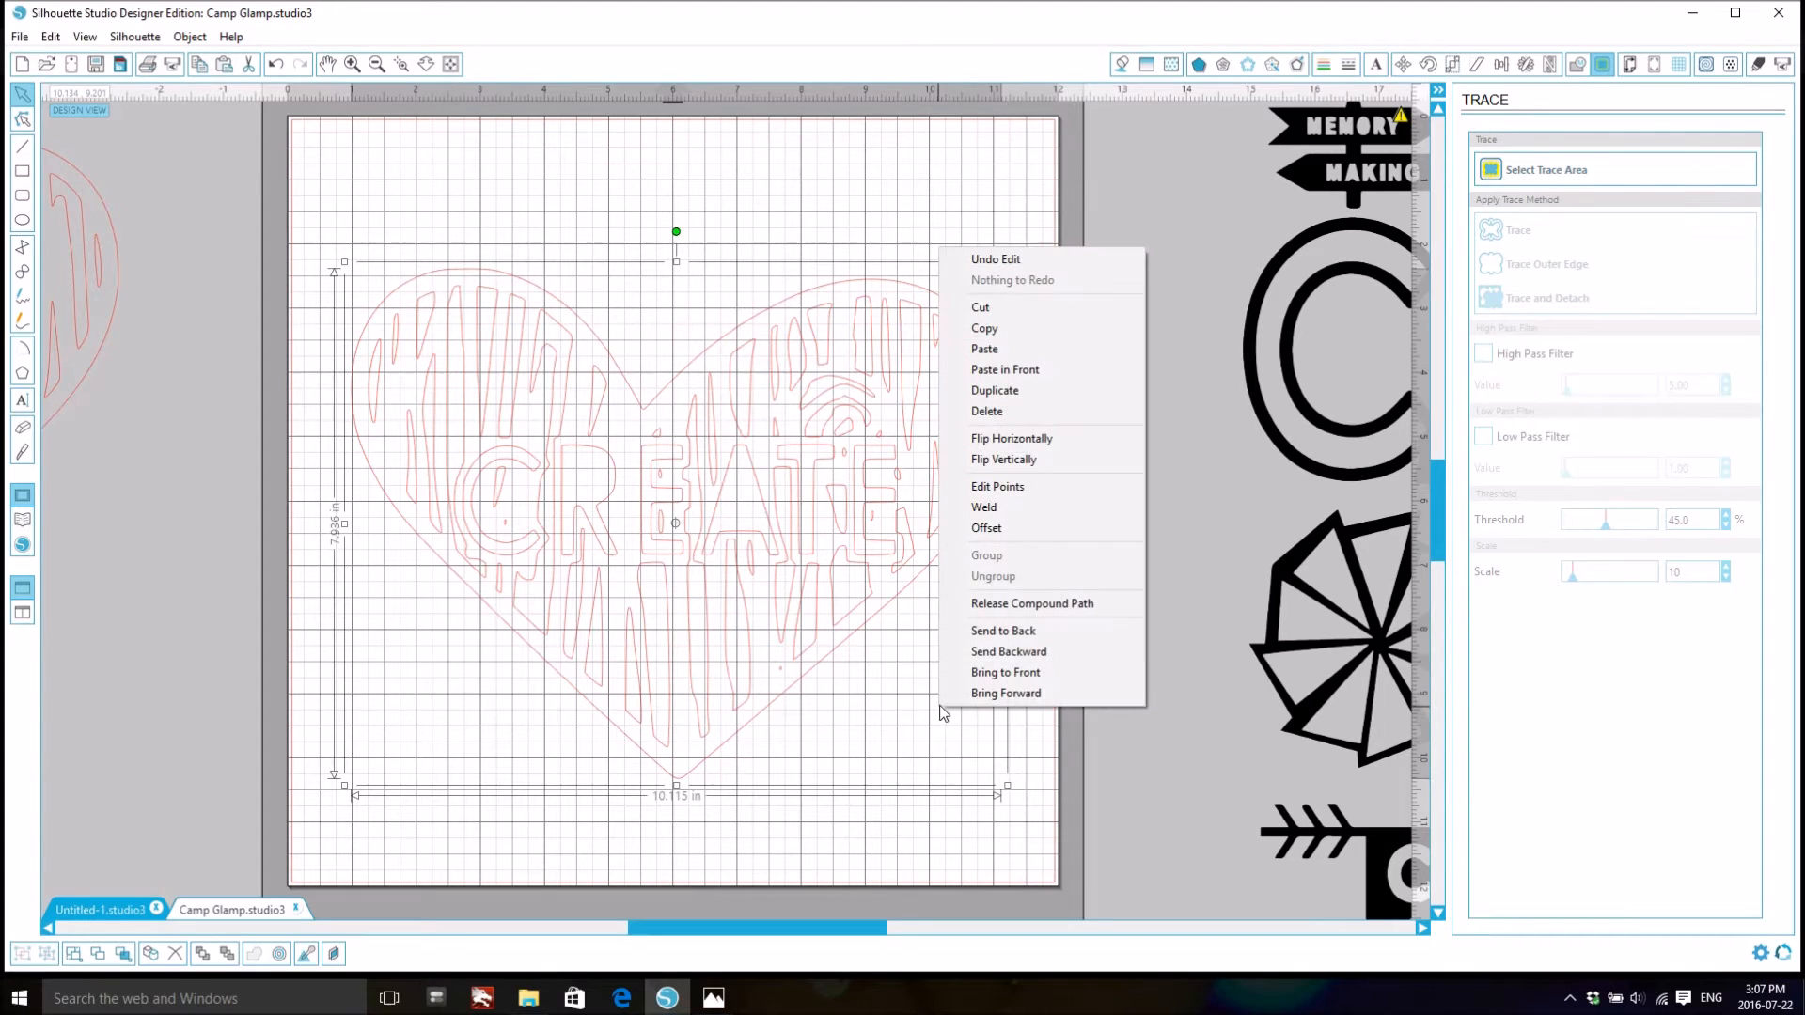
left_click(1029, 606)
left_click(493, 235)
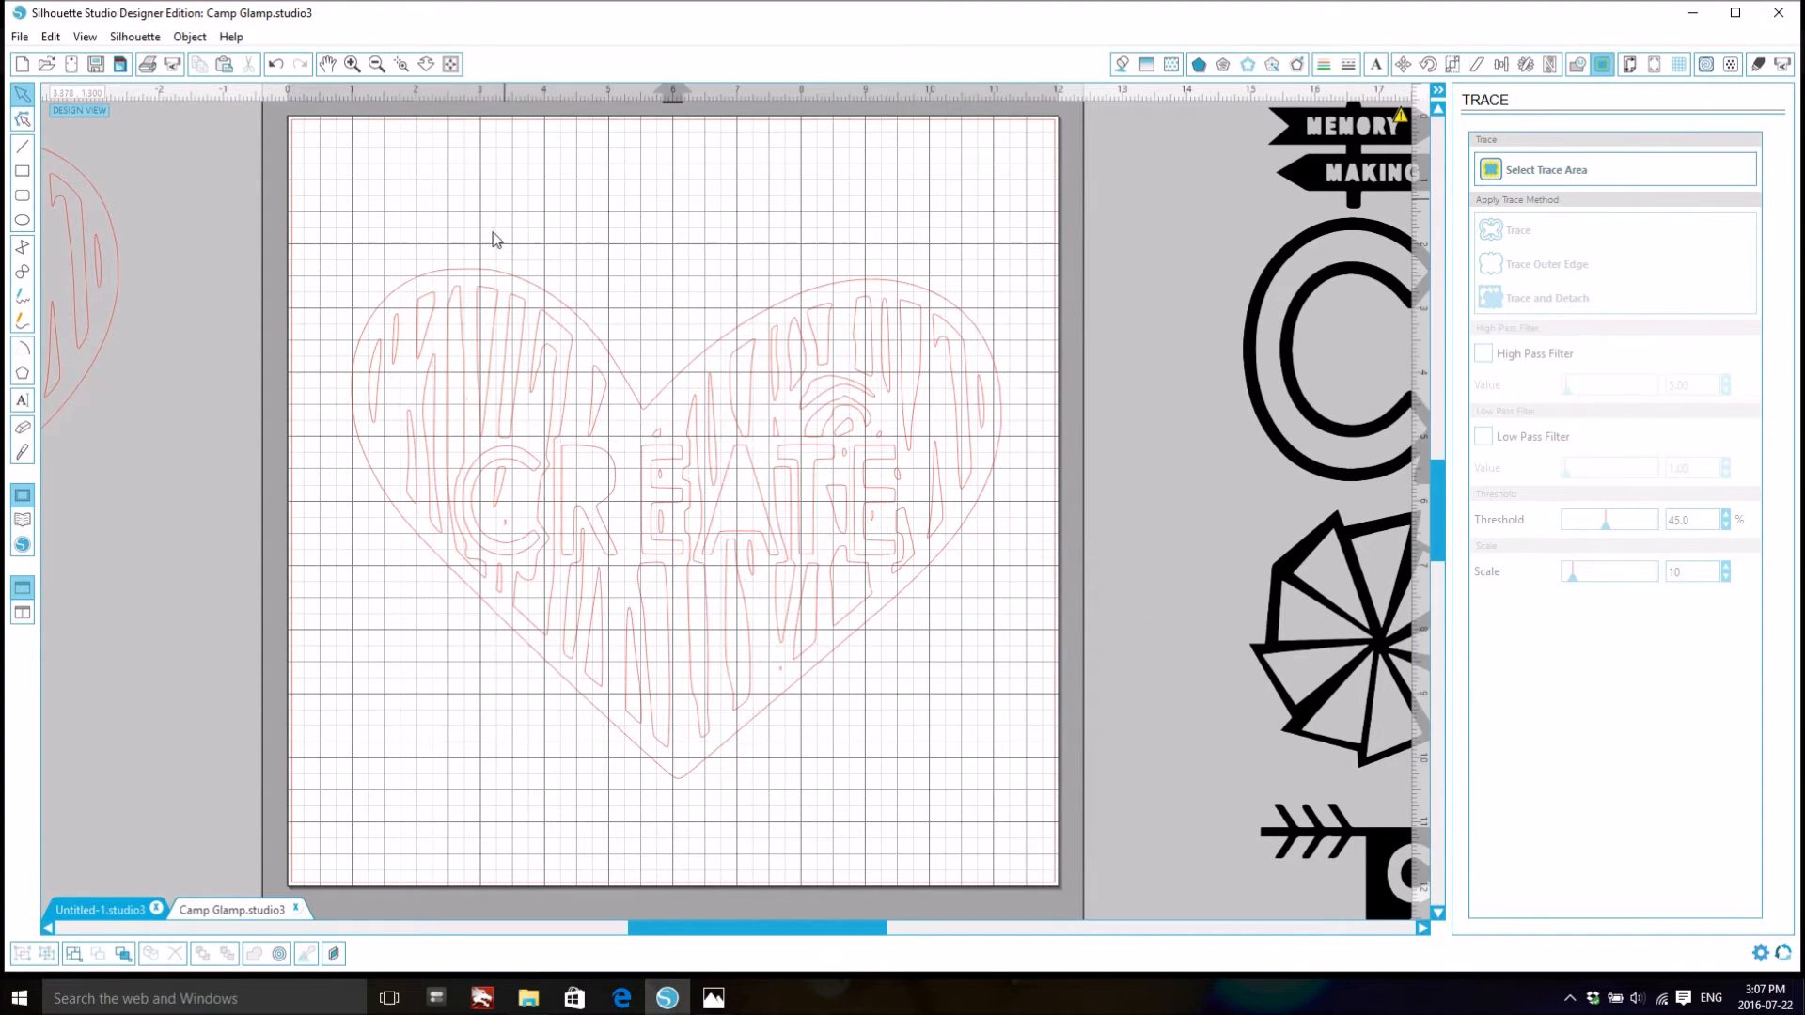
- Delete the traced letters C, R, E, A, T and E from the heart, leaving only the woodgrain shapes and outline
left_click(479, 475)
key("Delete")
left_click(616, 489)
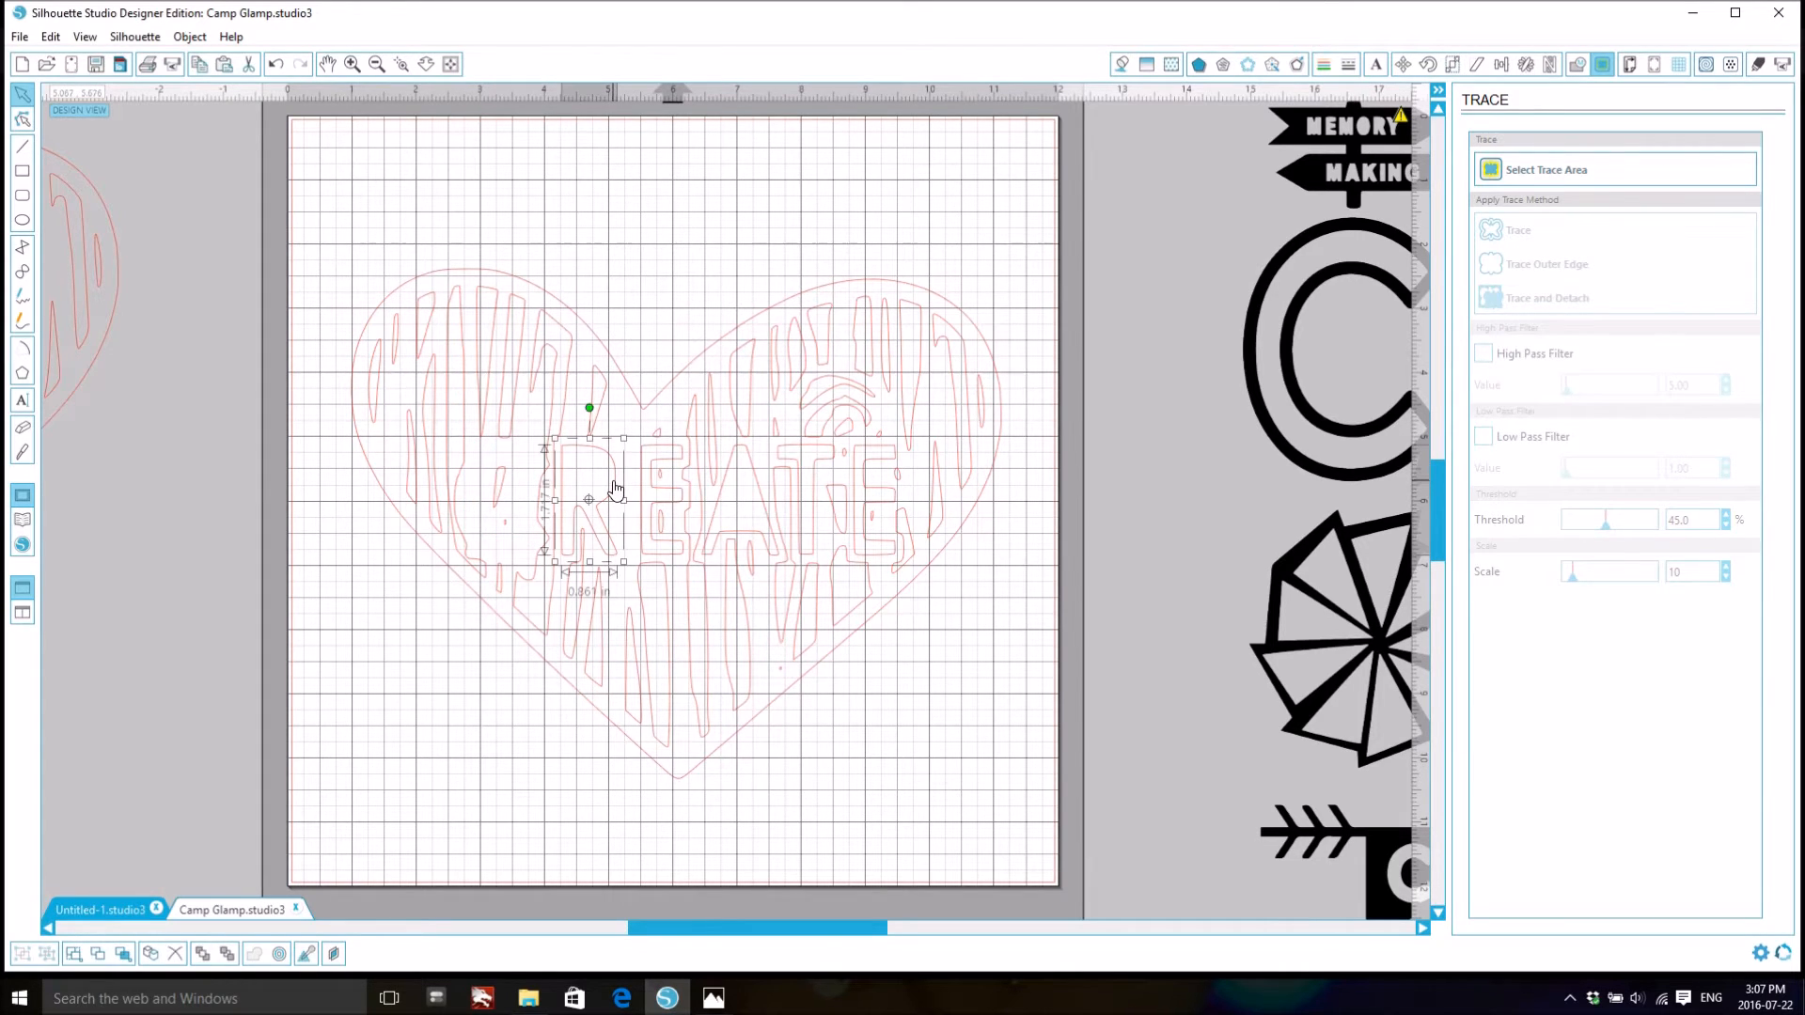
key("Delete")
left_click(657, 498)
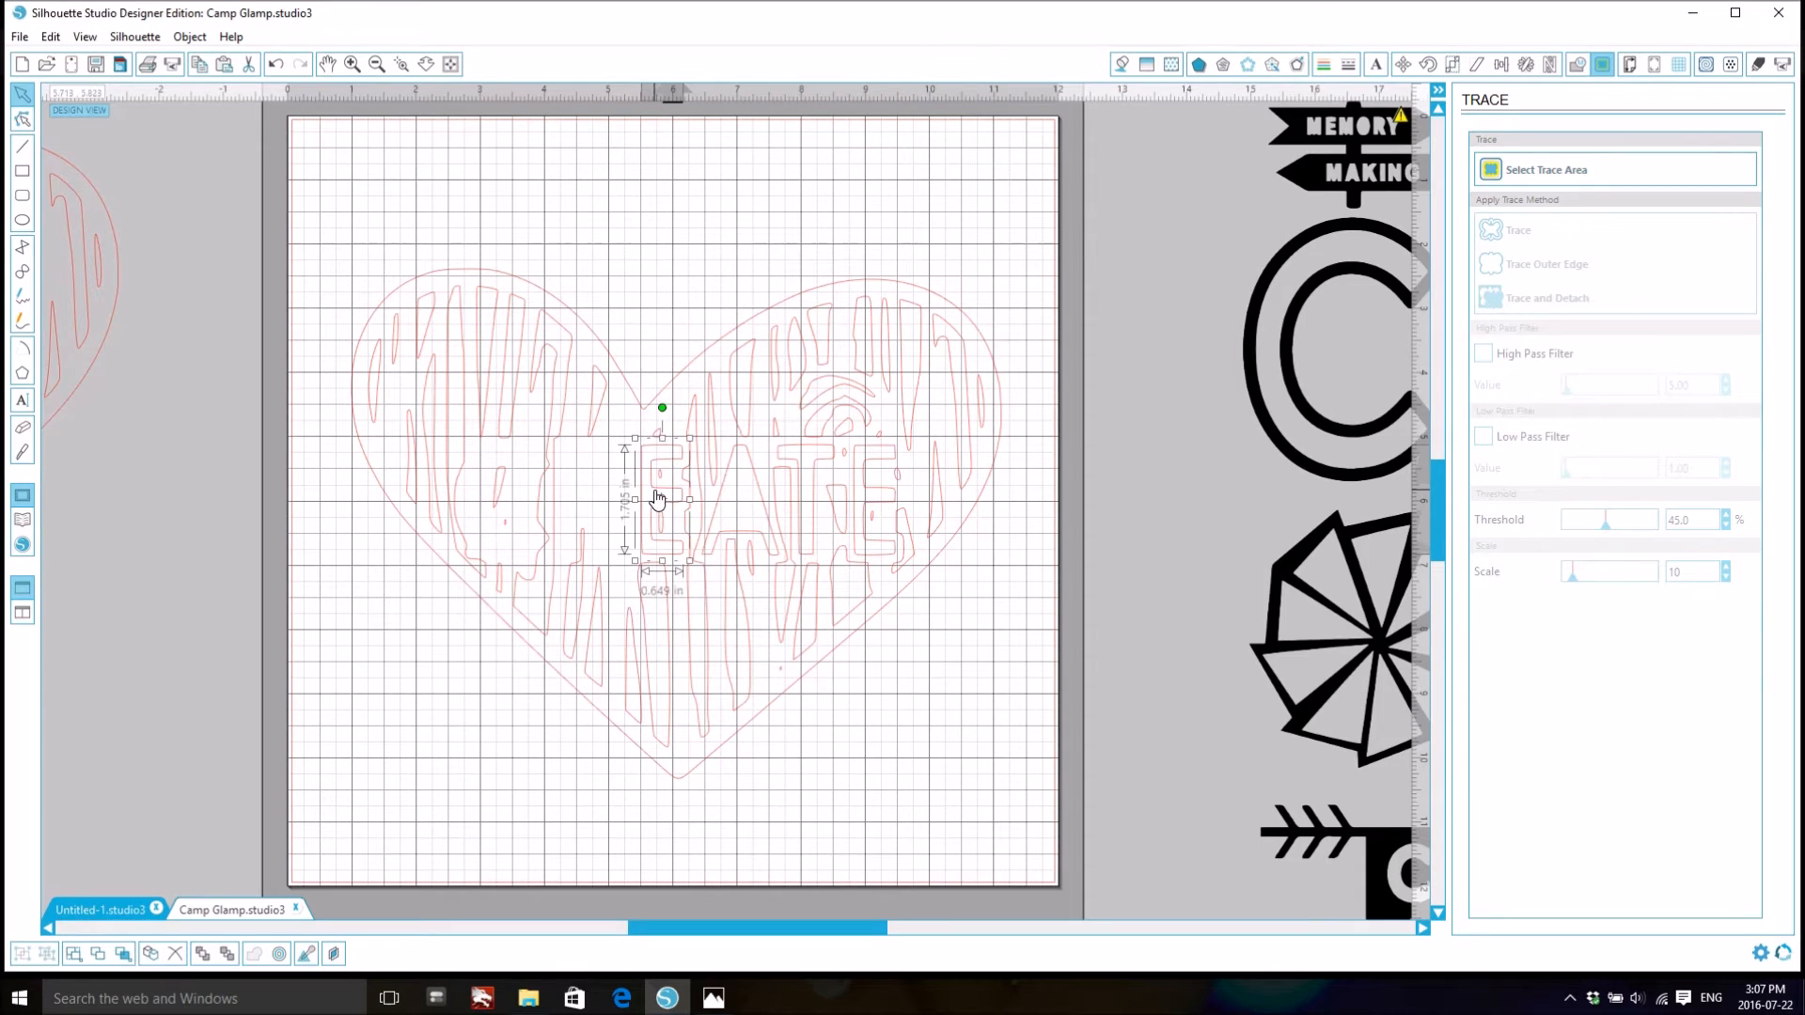
key("Delete")
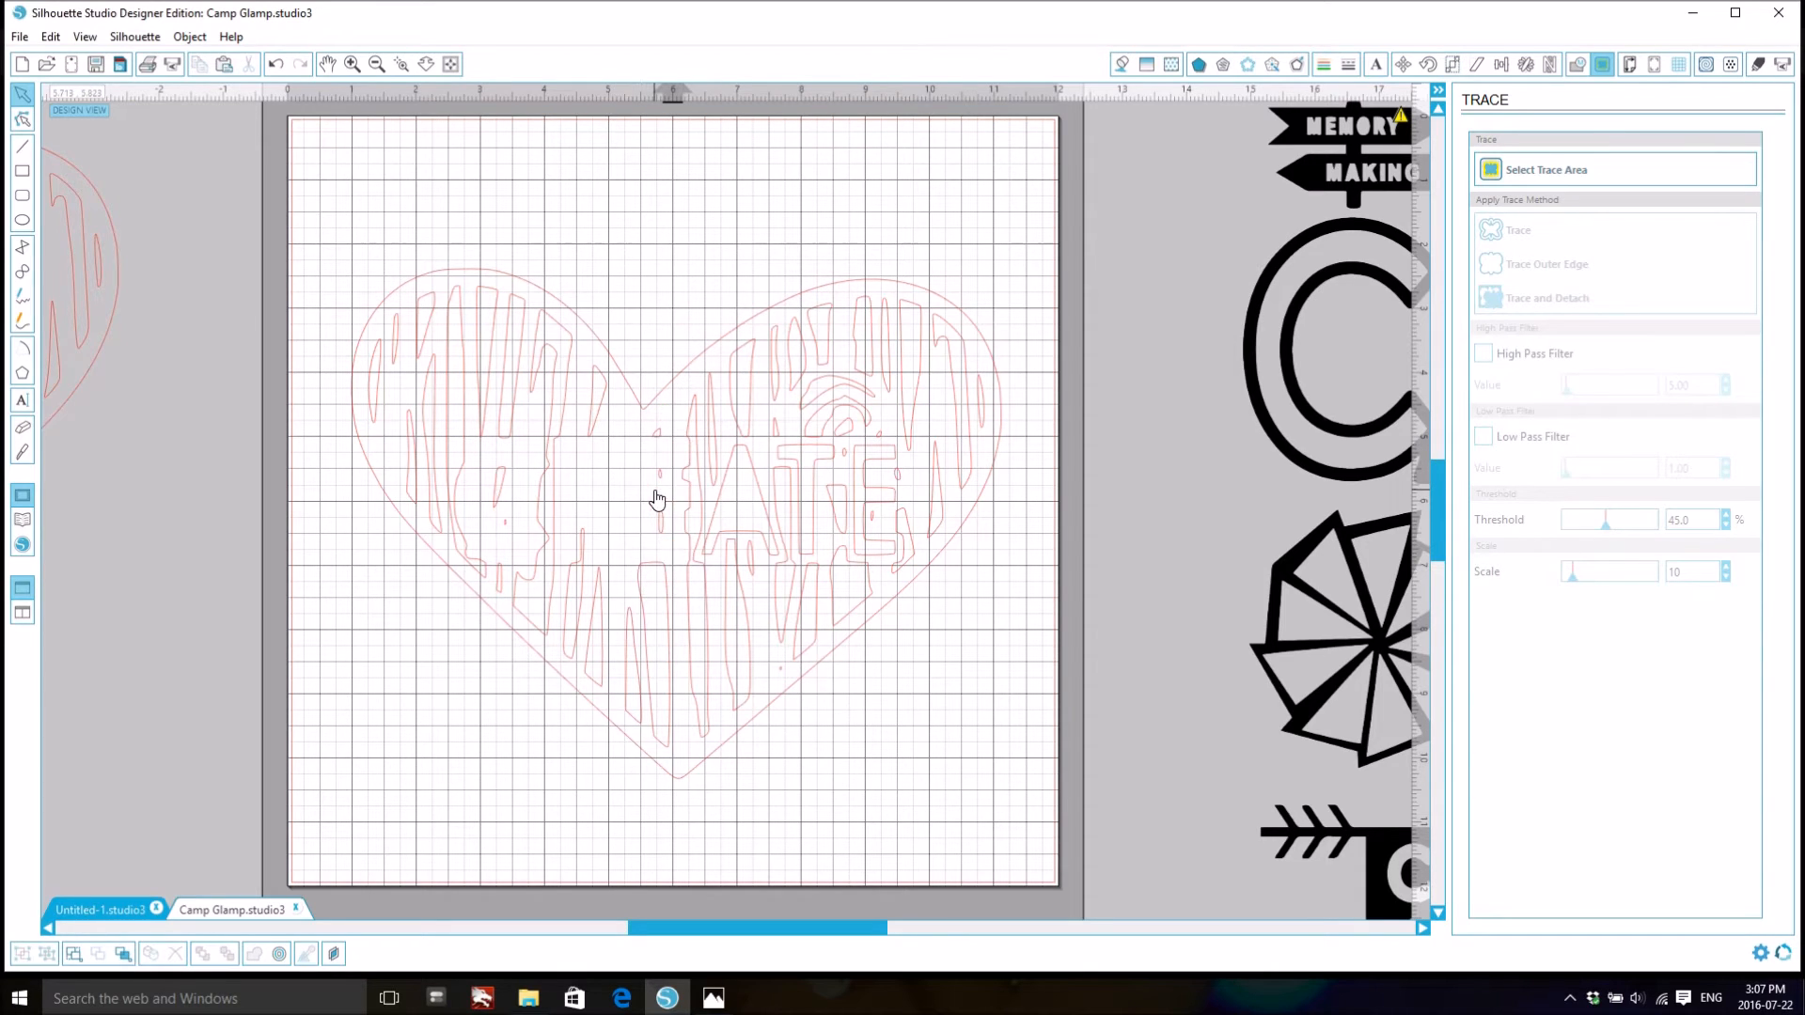
left_click(722, 486)
key("Delete")
left_click(749, 499)
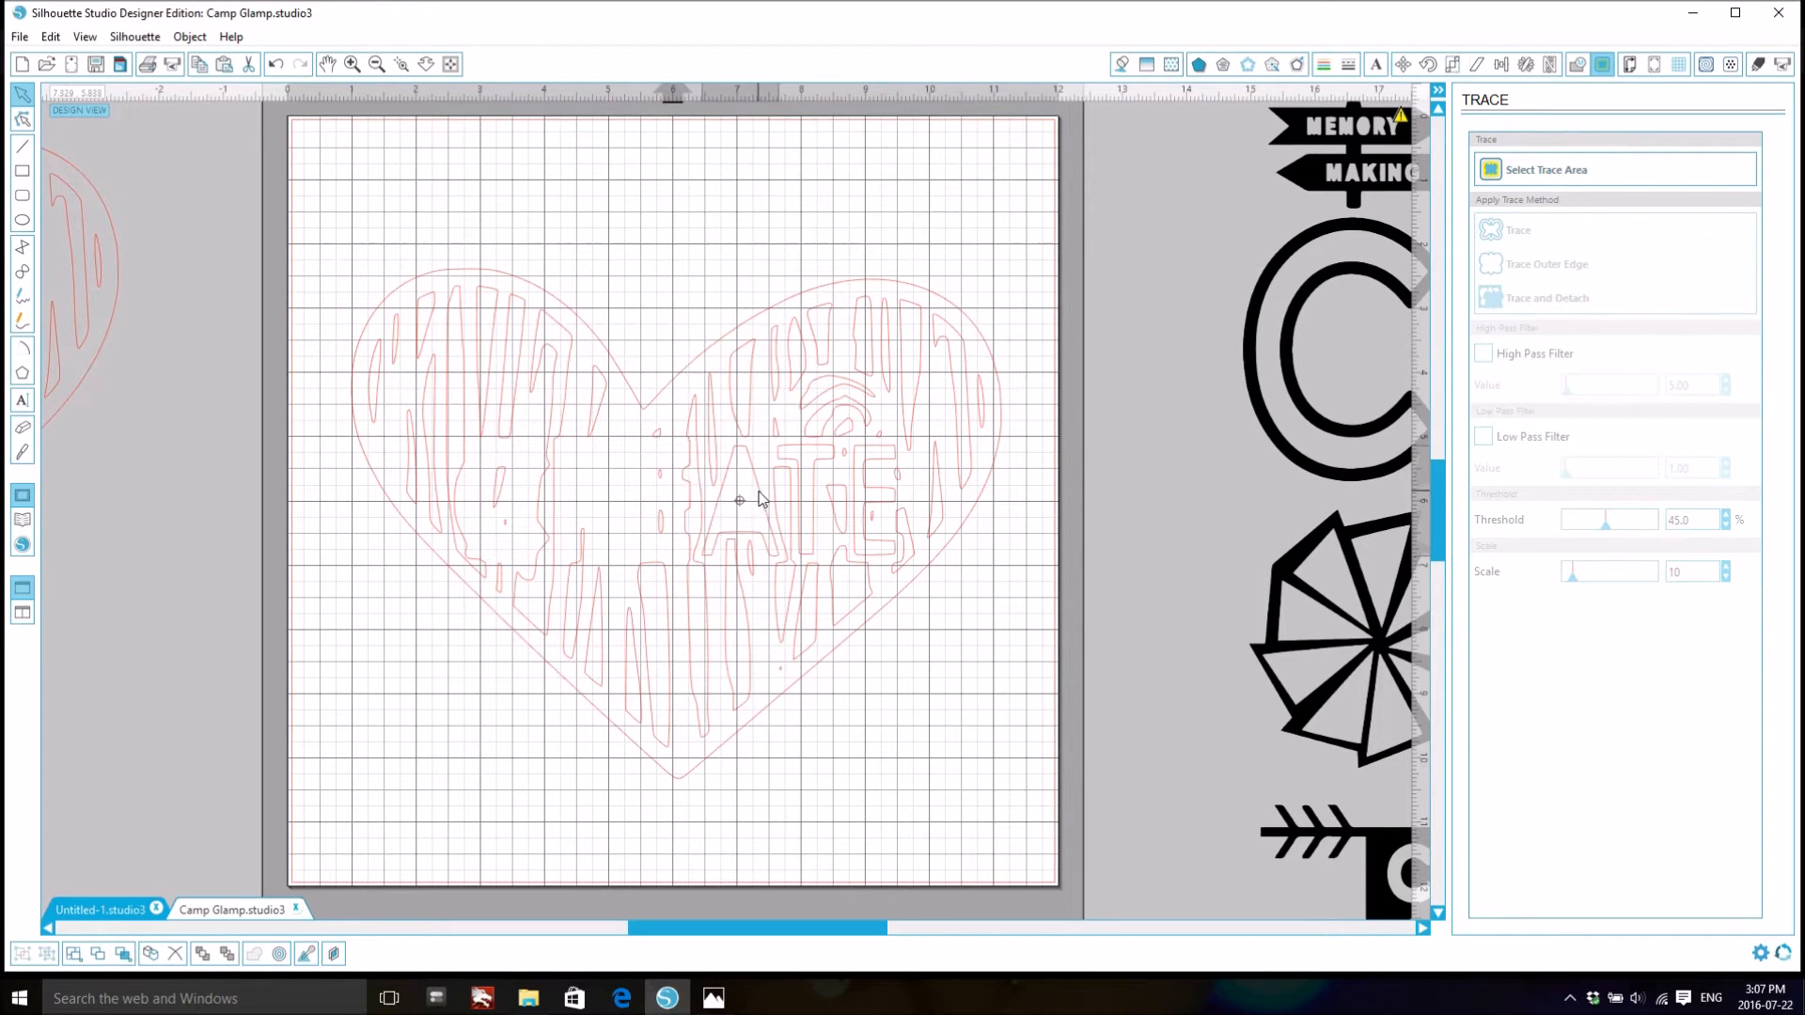
key("Delete")
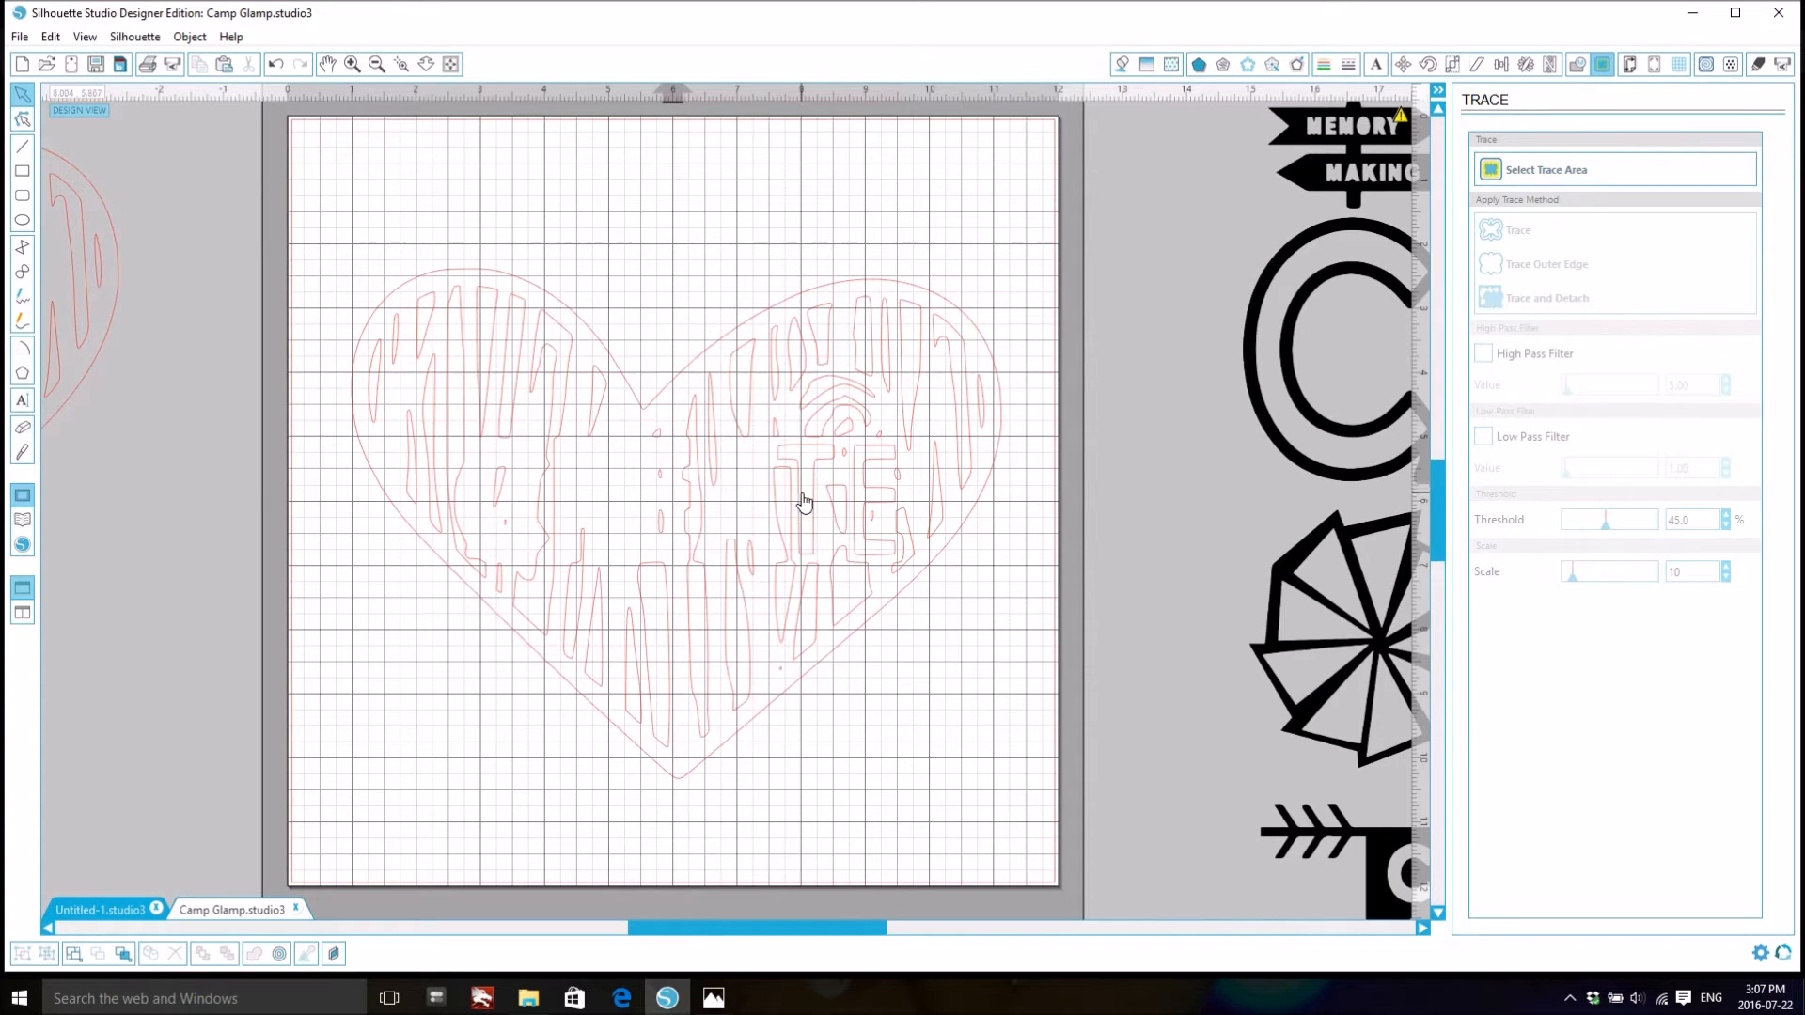
left_click(803, 498)
key("Delete")
left_click(864, 507)
key("Delete")
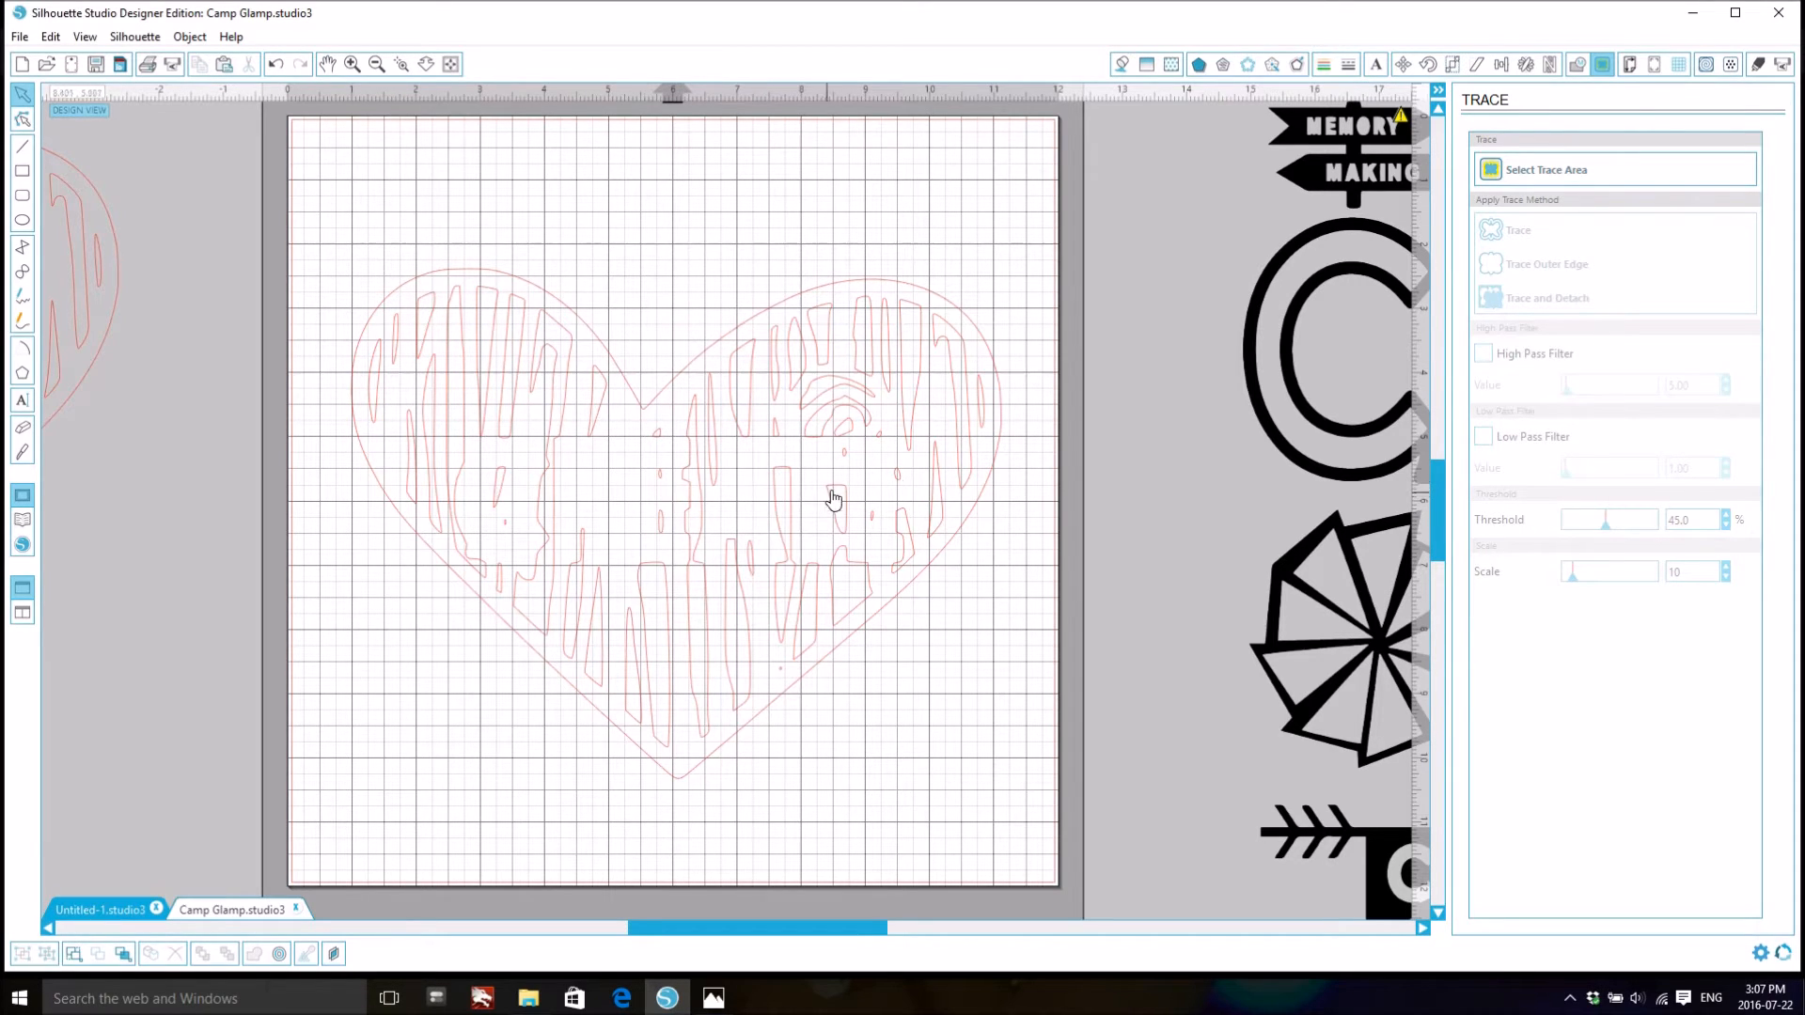
left_click(499, 374)
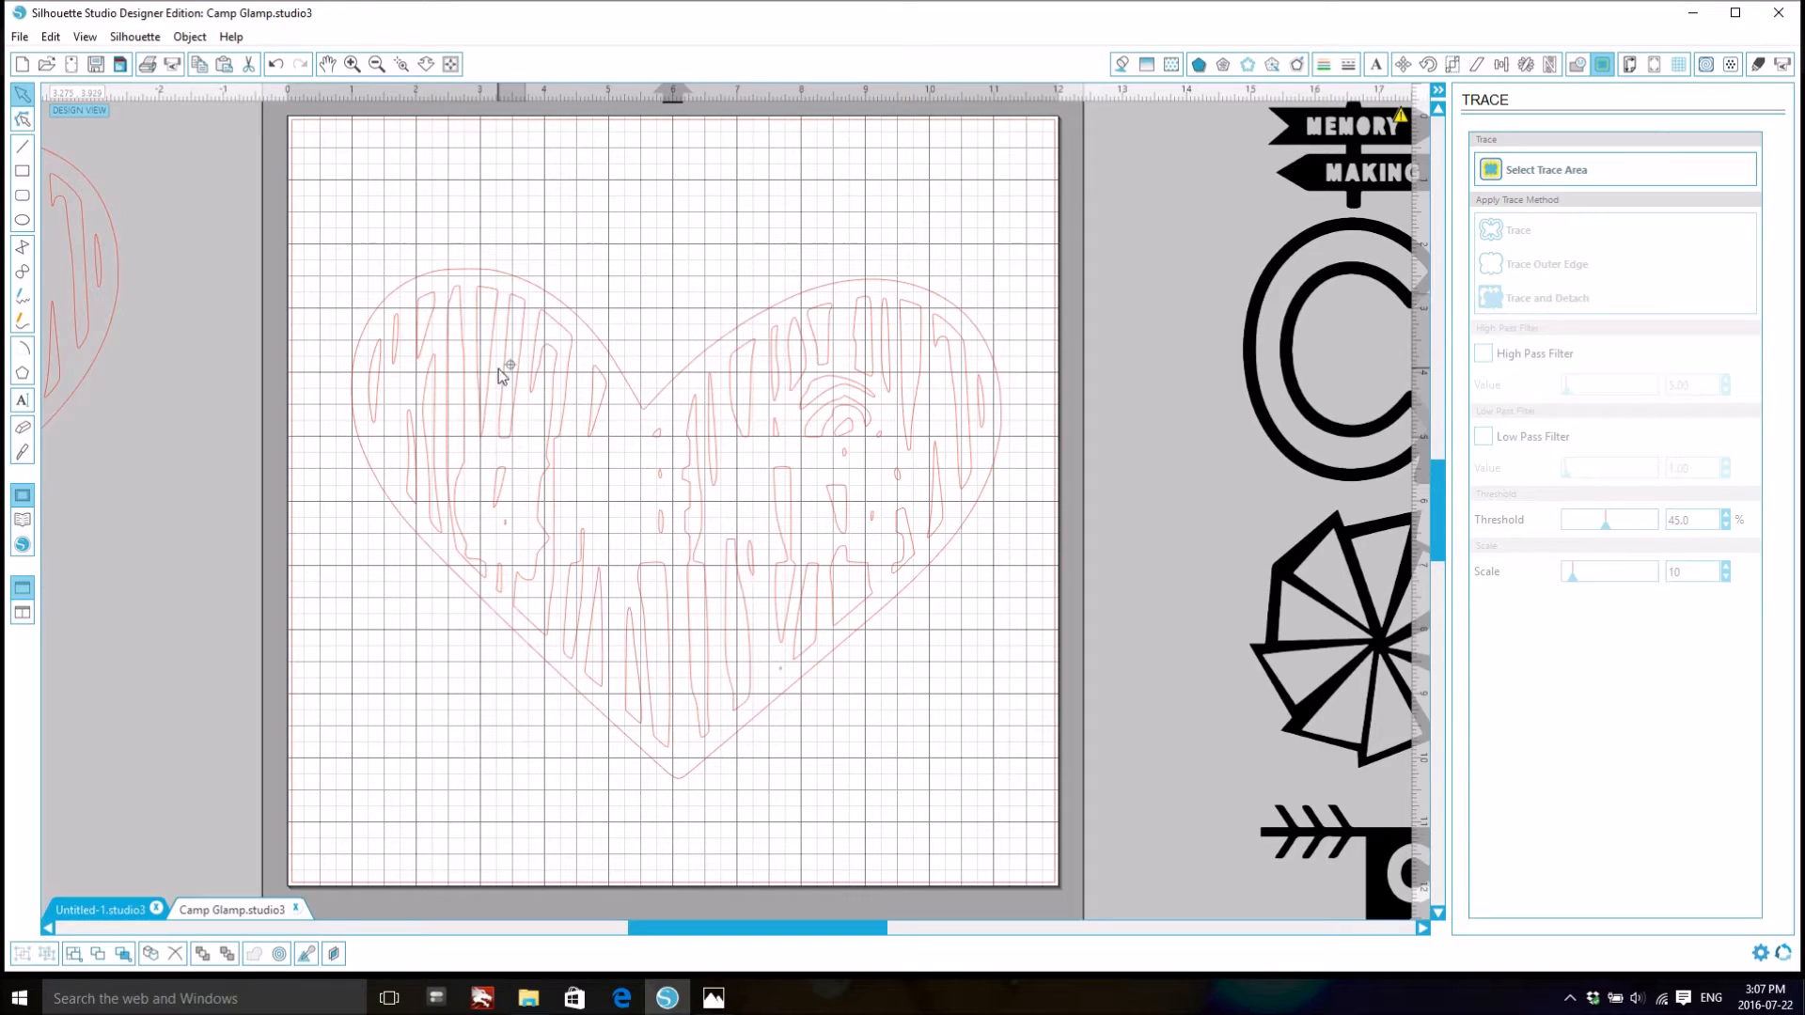
left_click(708, 215)
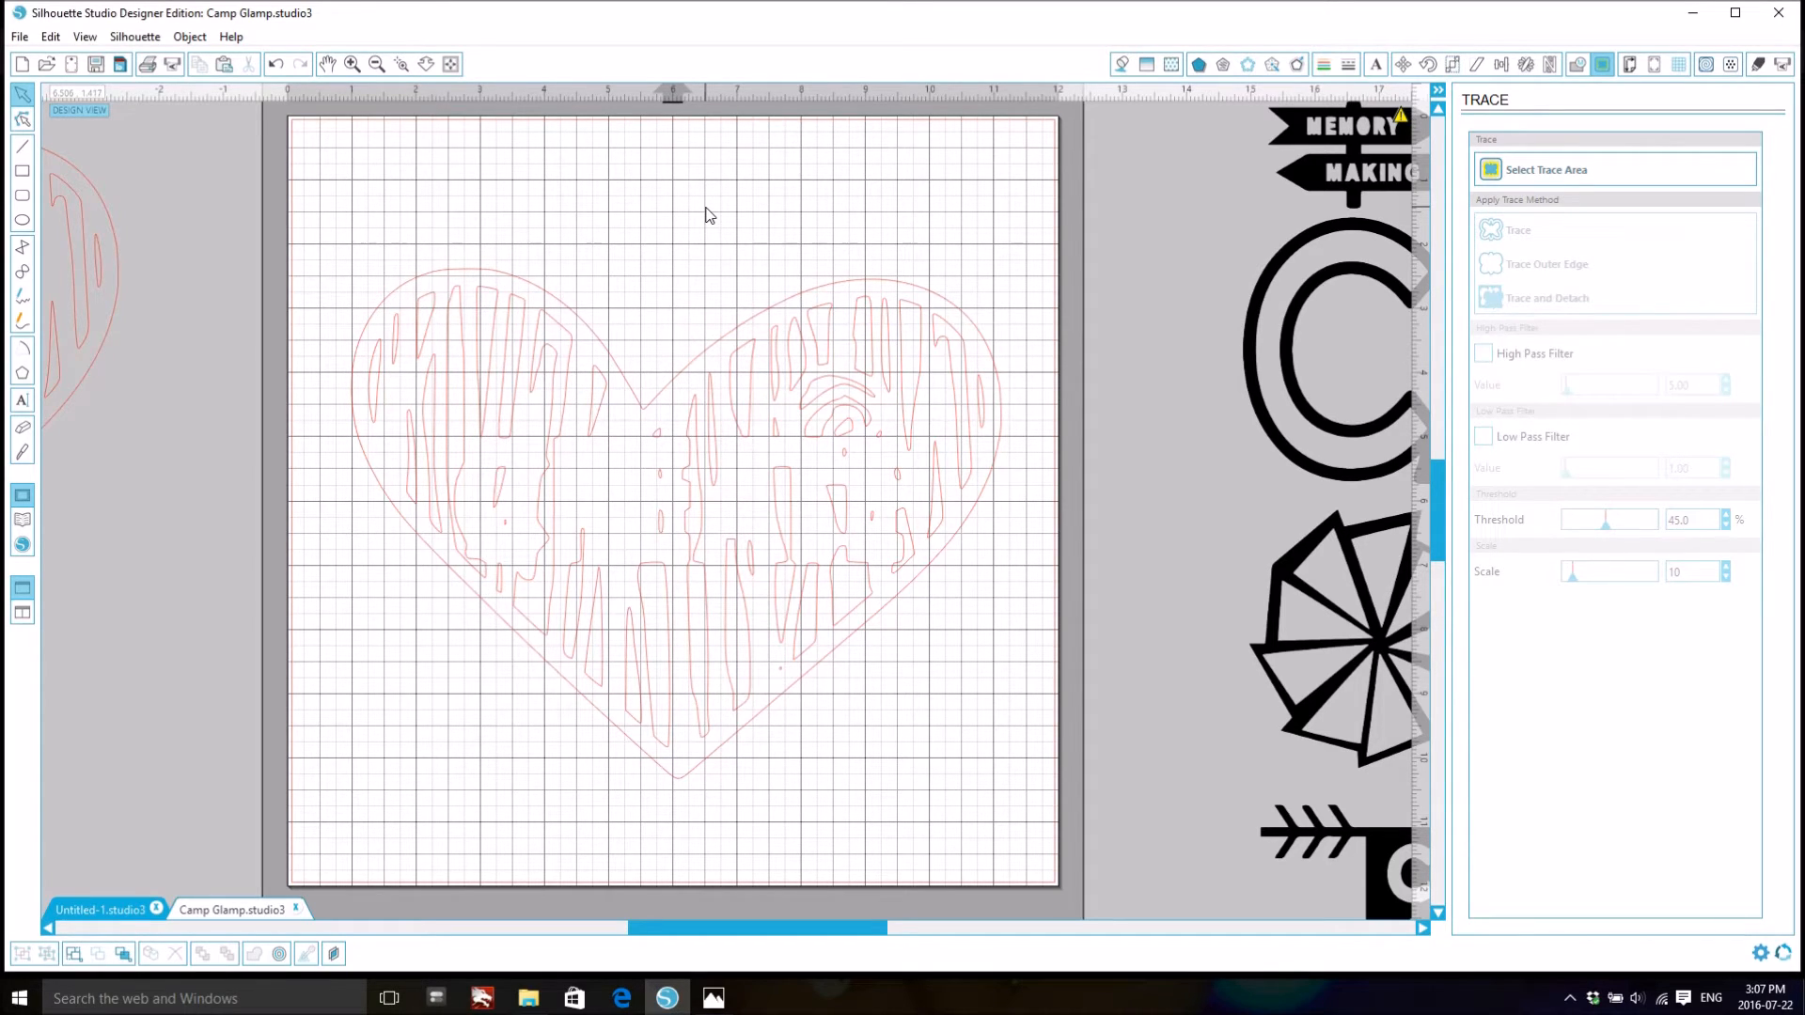
- Copy and paste a long grain strip from the heart's left lobe, placing the duplicate in the gap left by the R
left_click(513, 411)
right_click(512, 411)
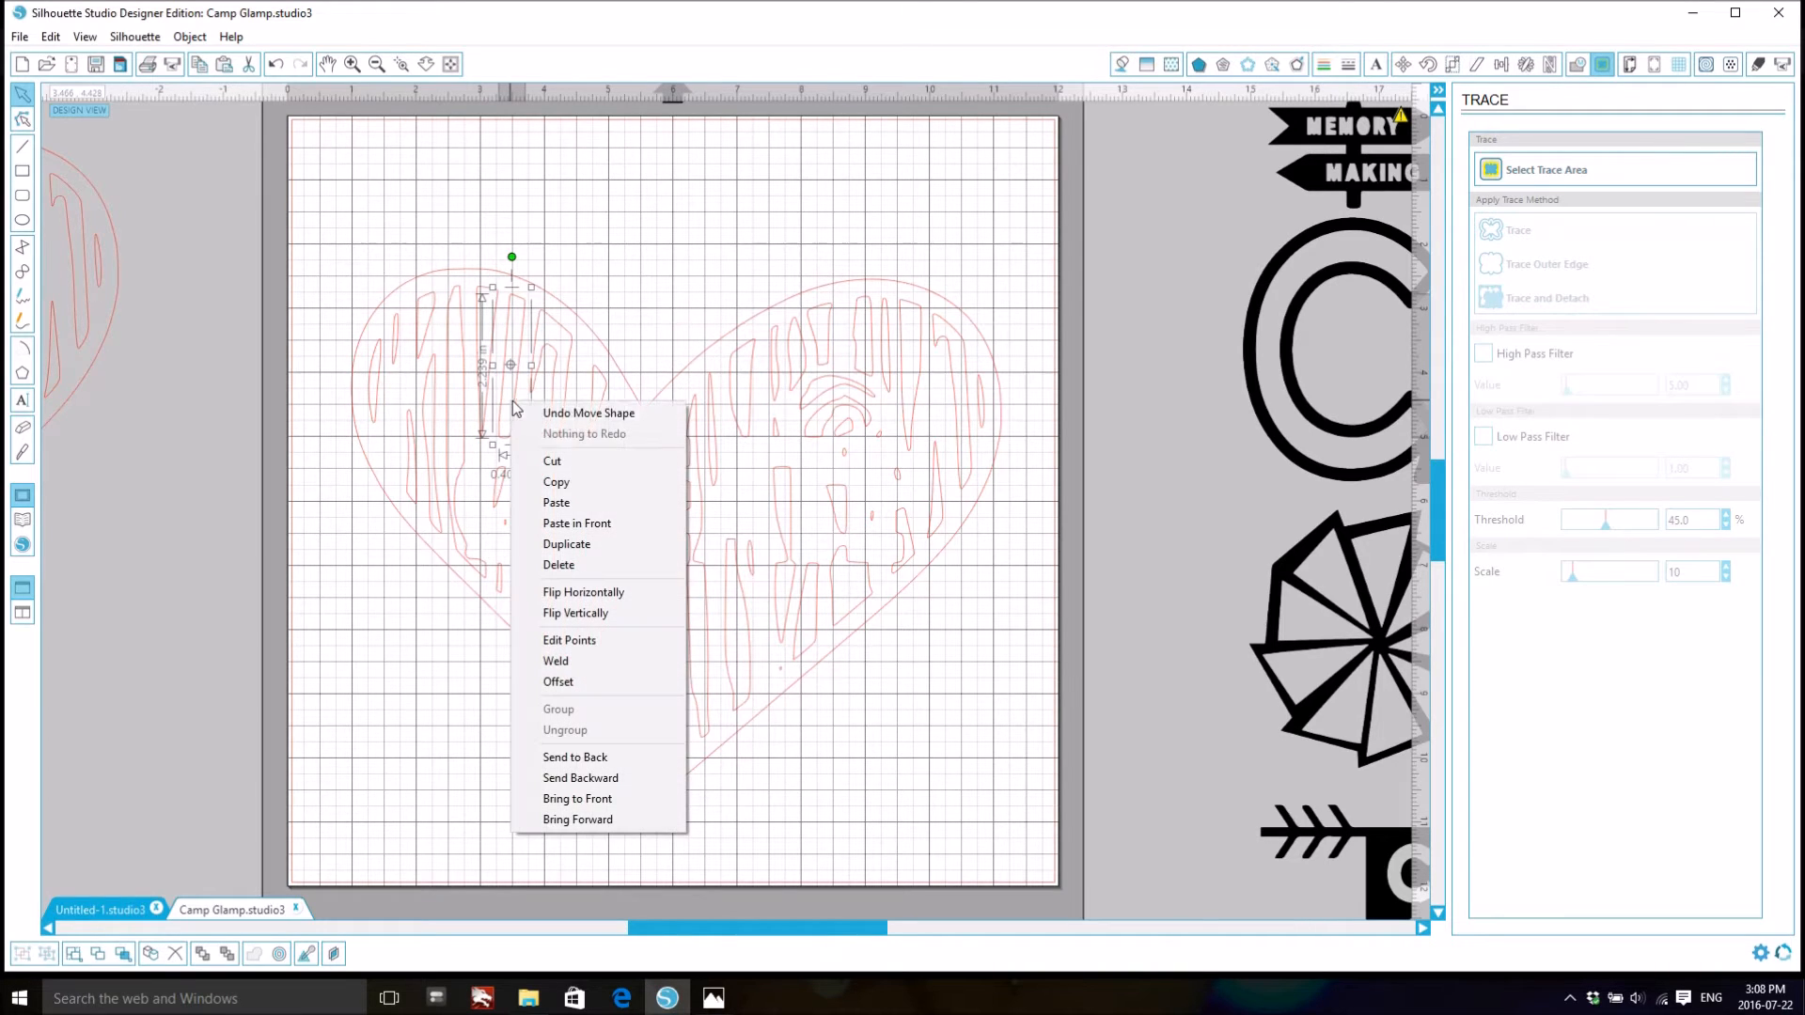
left_click(564, 485)
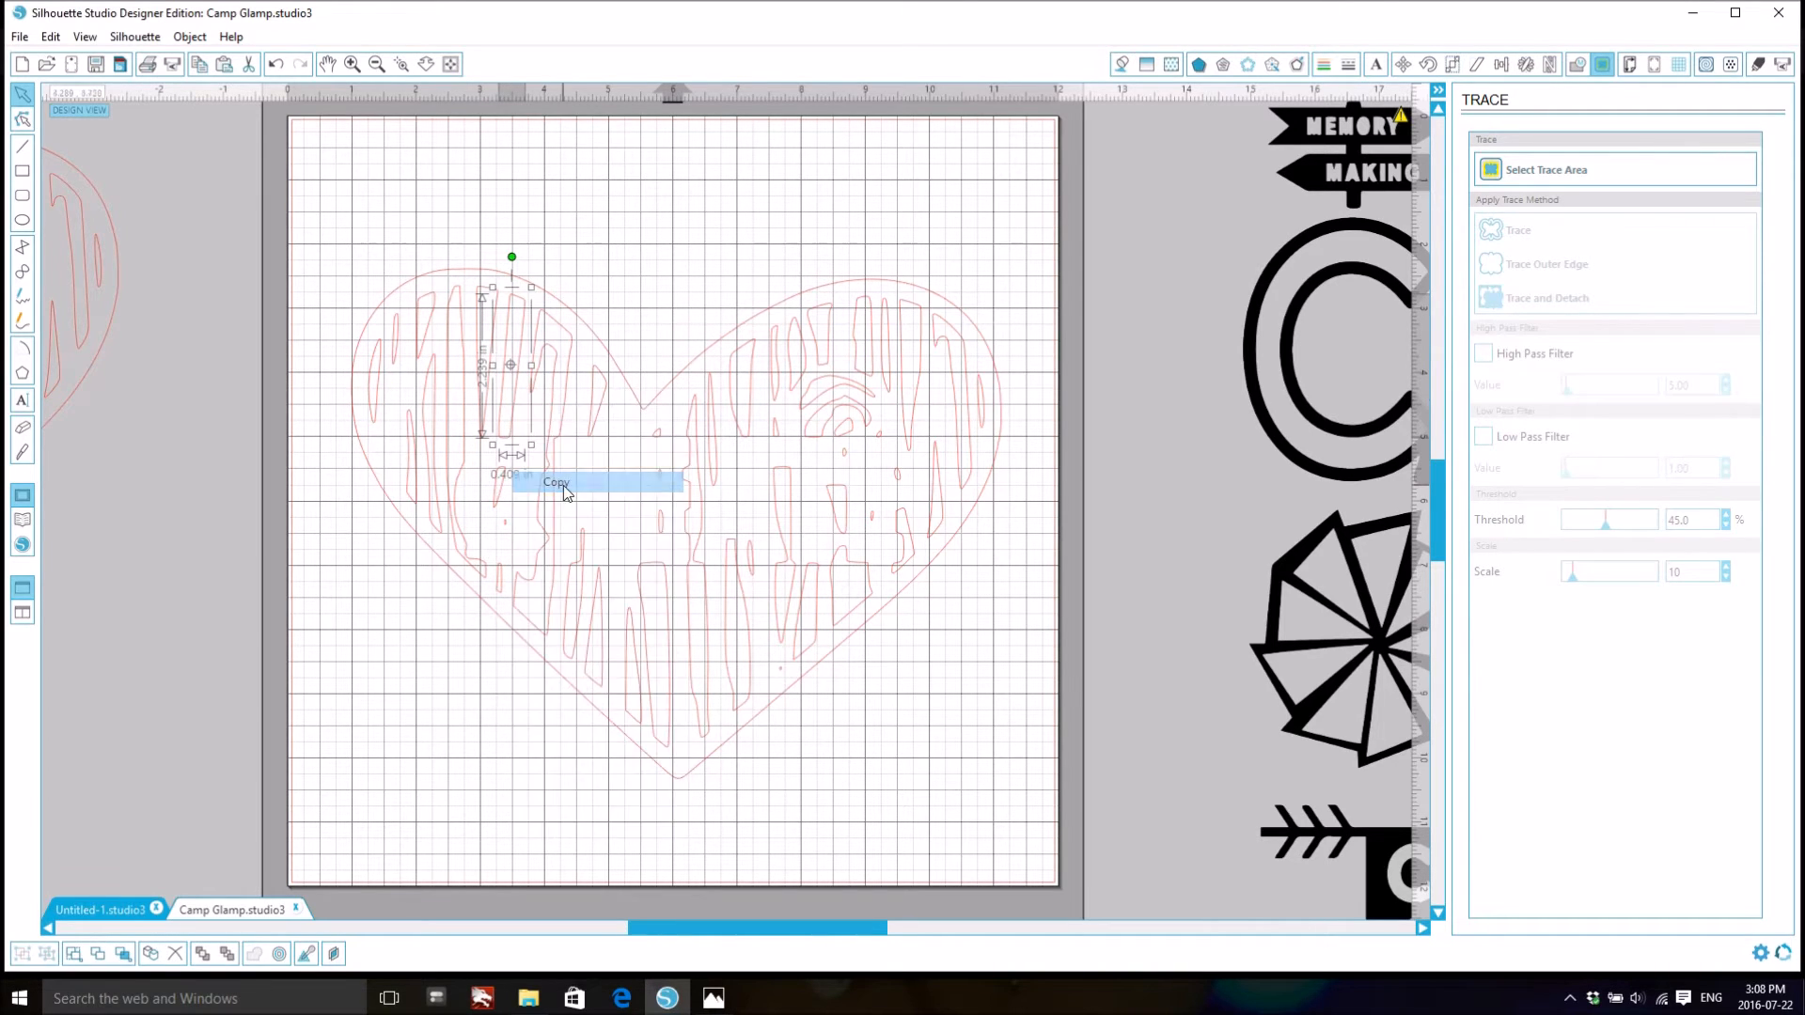
right_click(592, 287)
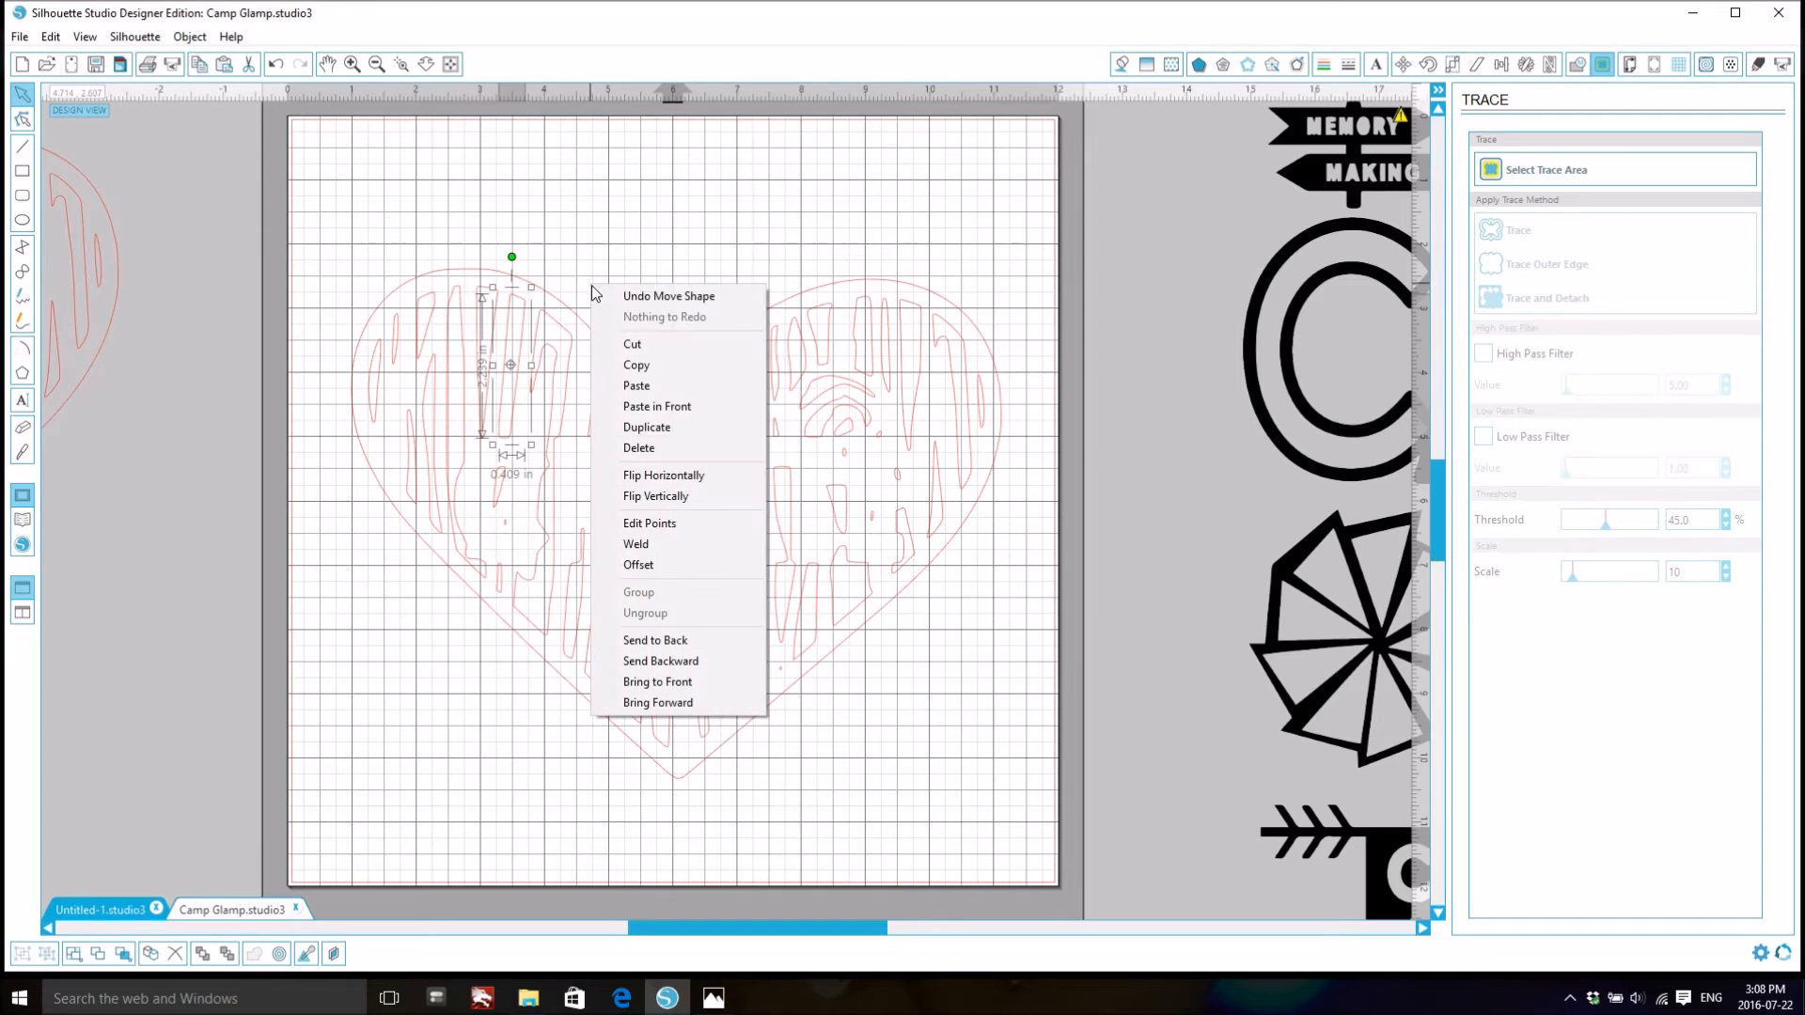
left_click(641, 387)
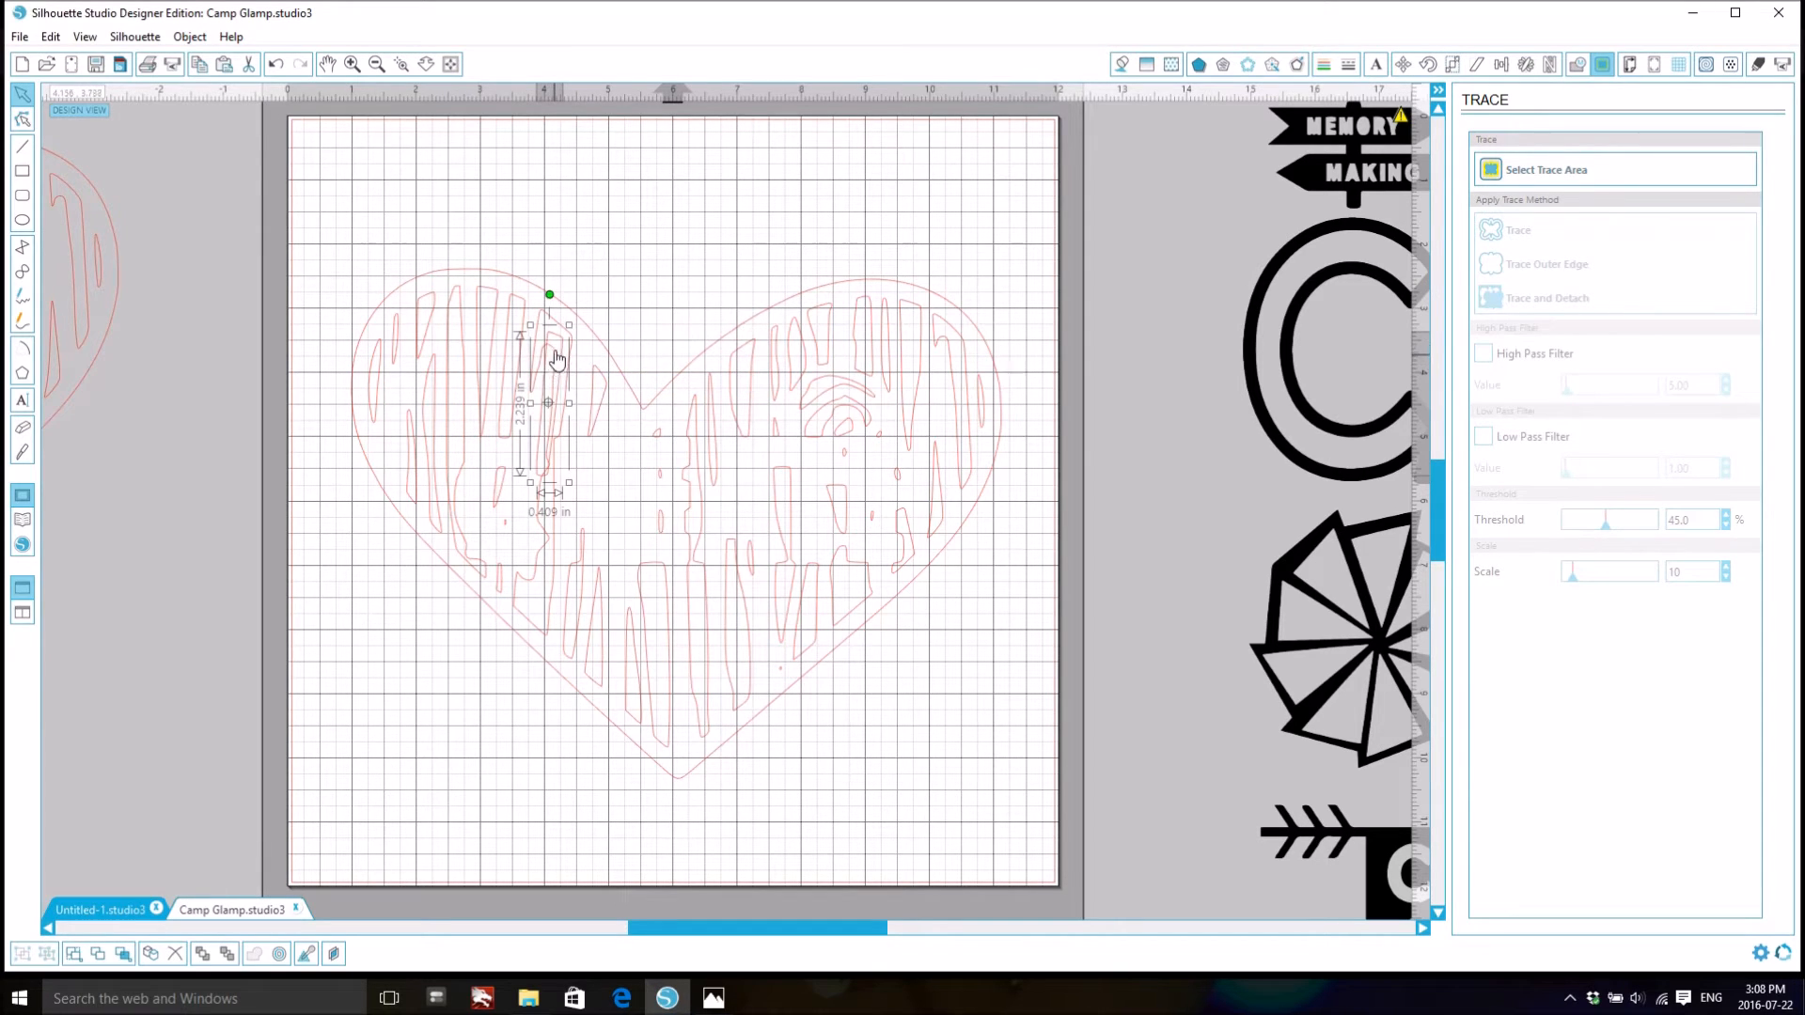
left_click_drag(557, 350, 626, 438)
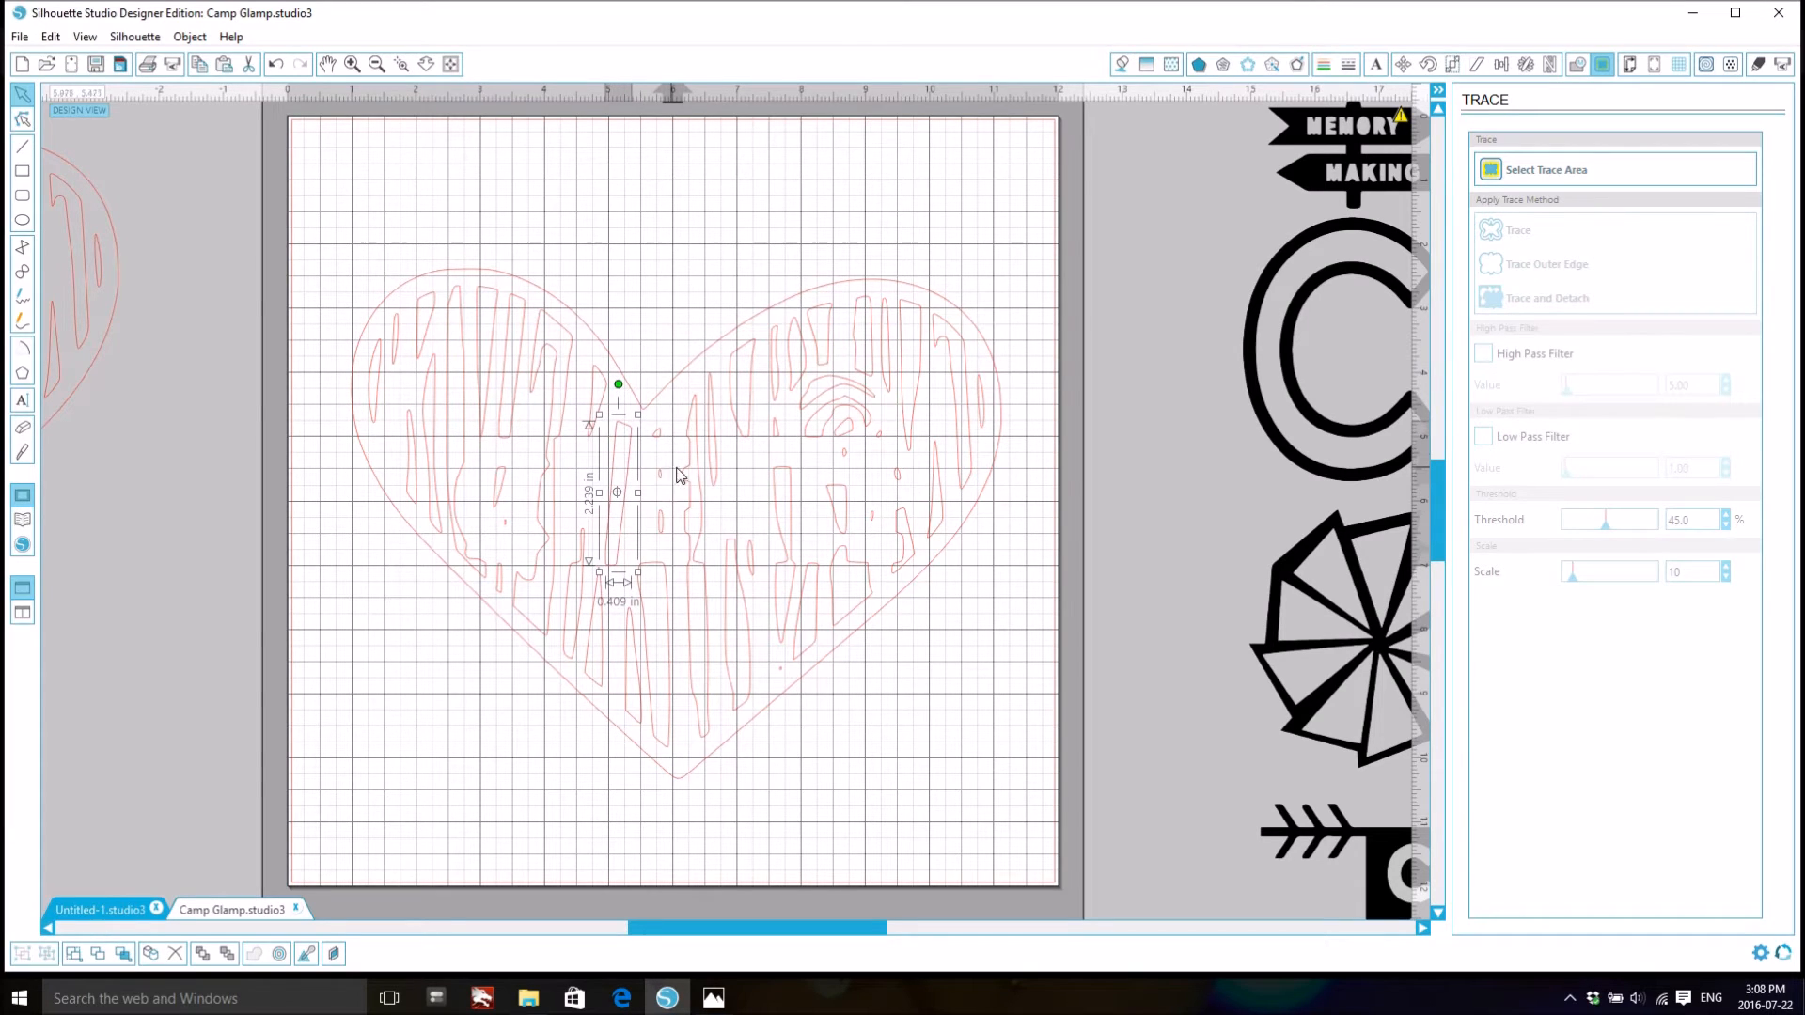
- Copy and paste the small grain piece below the knot, placing the duplicate in the gap left by the A
left_click(840, 529)
right_click(840, 525)
left_click(872, 606)
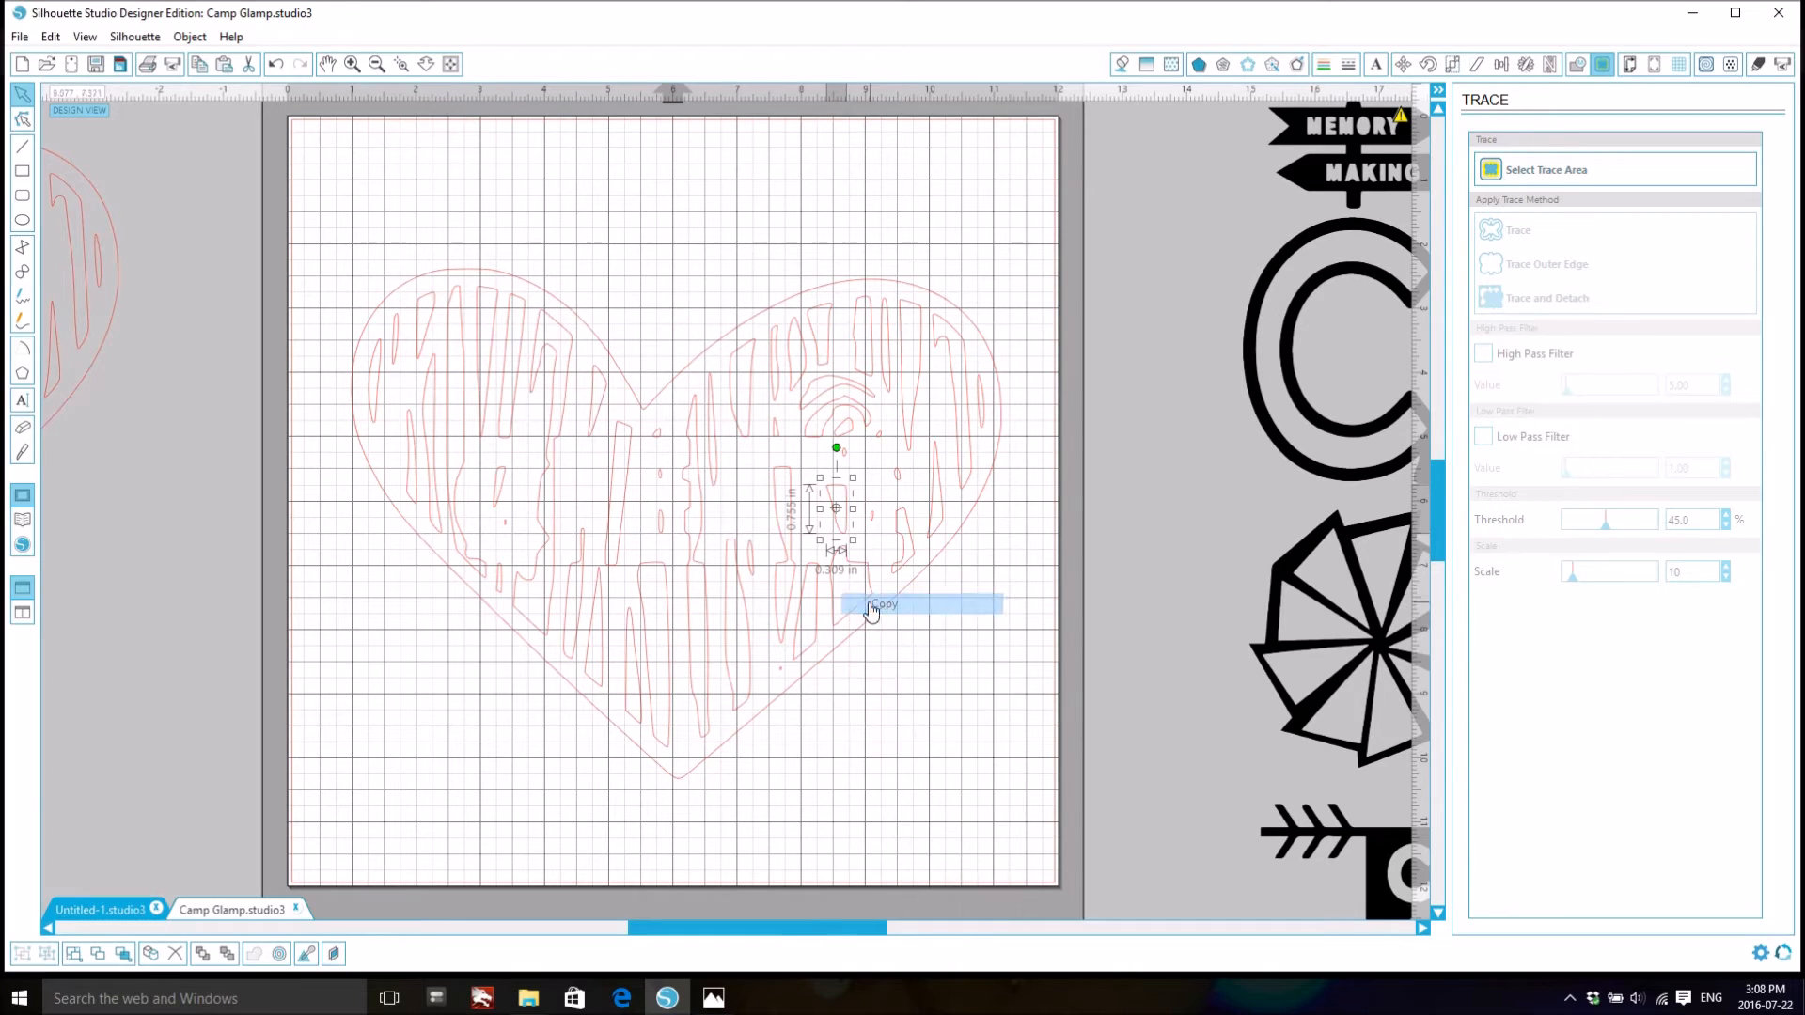
right_click(743, 509)
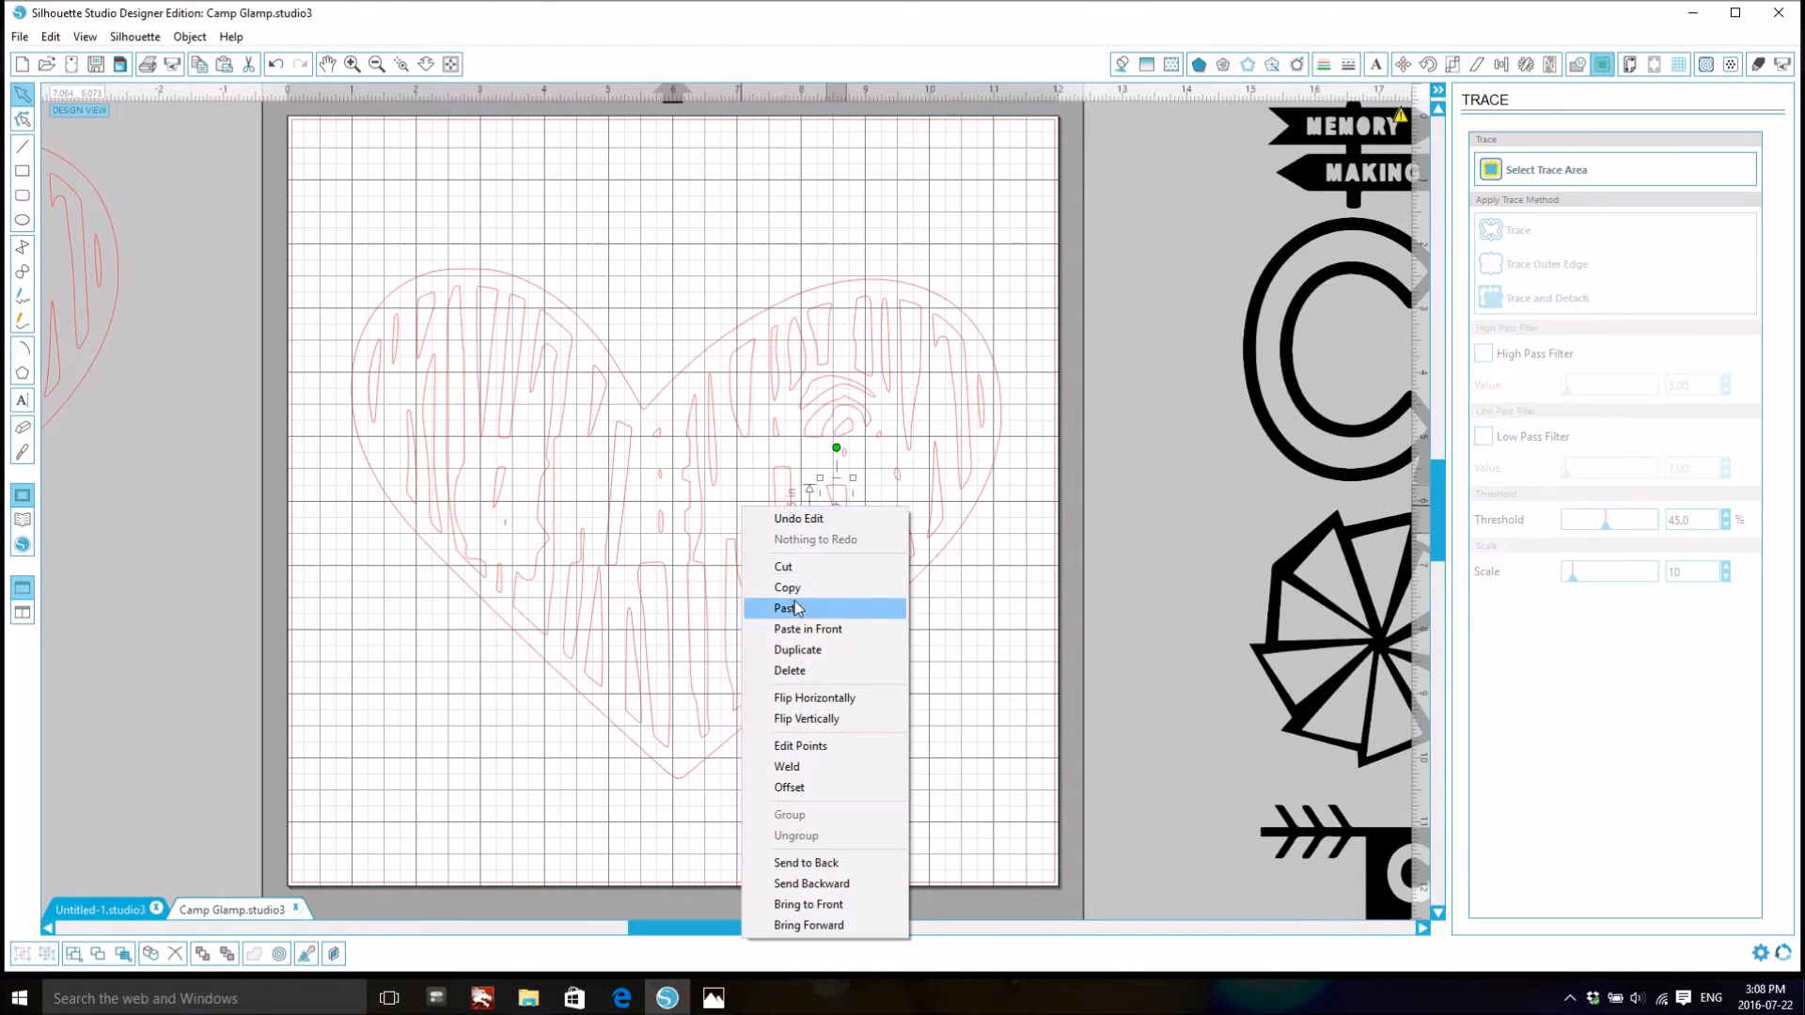
left_click(795, 609)
left_click_drag(879, 539, 754, 487)
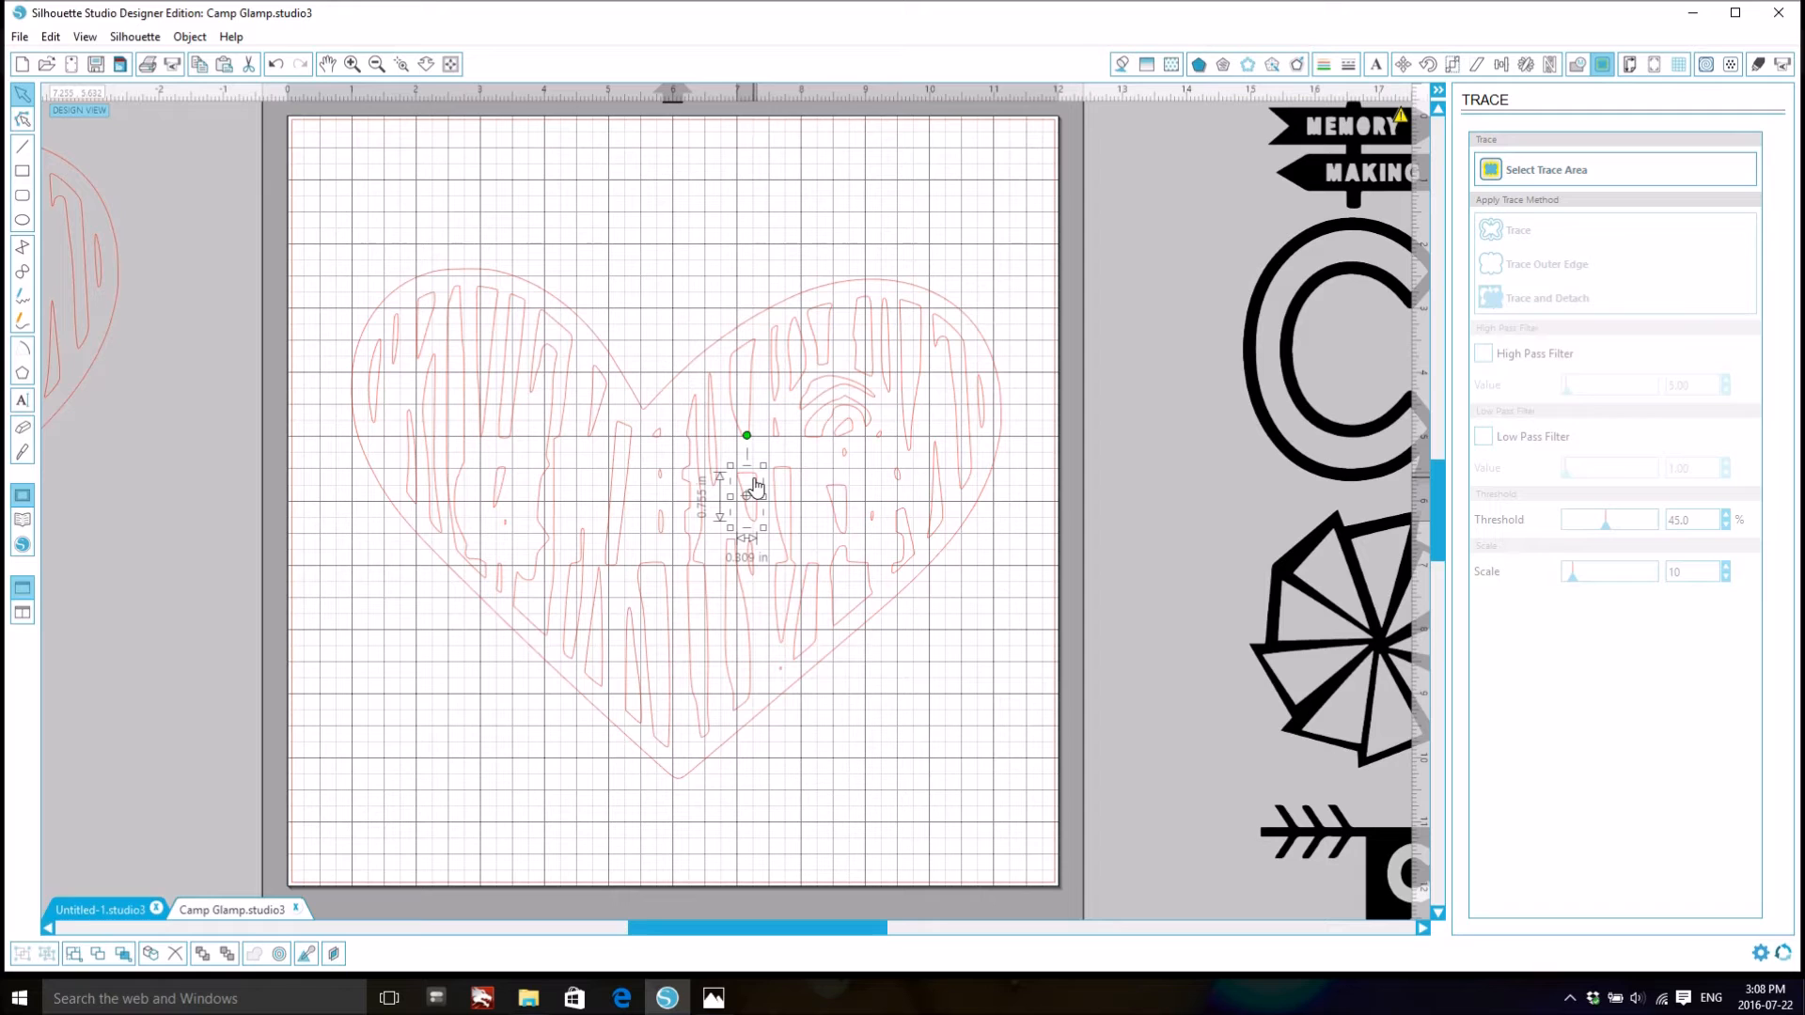
left_click(660, 259)
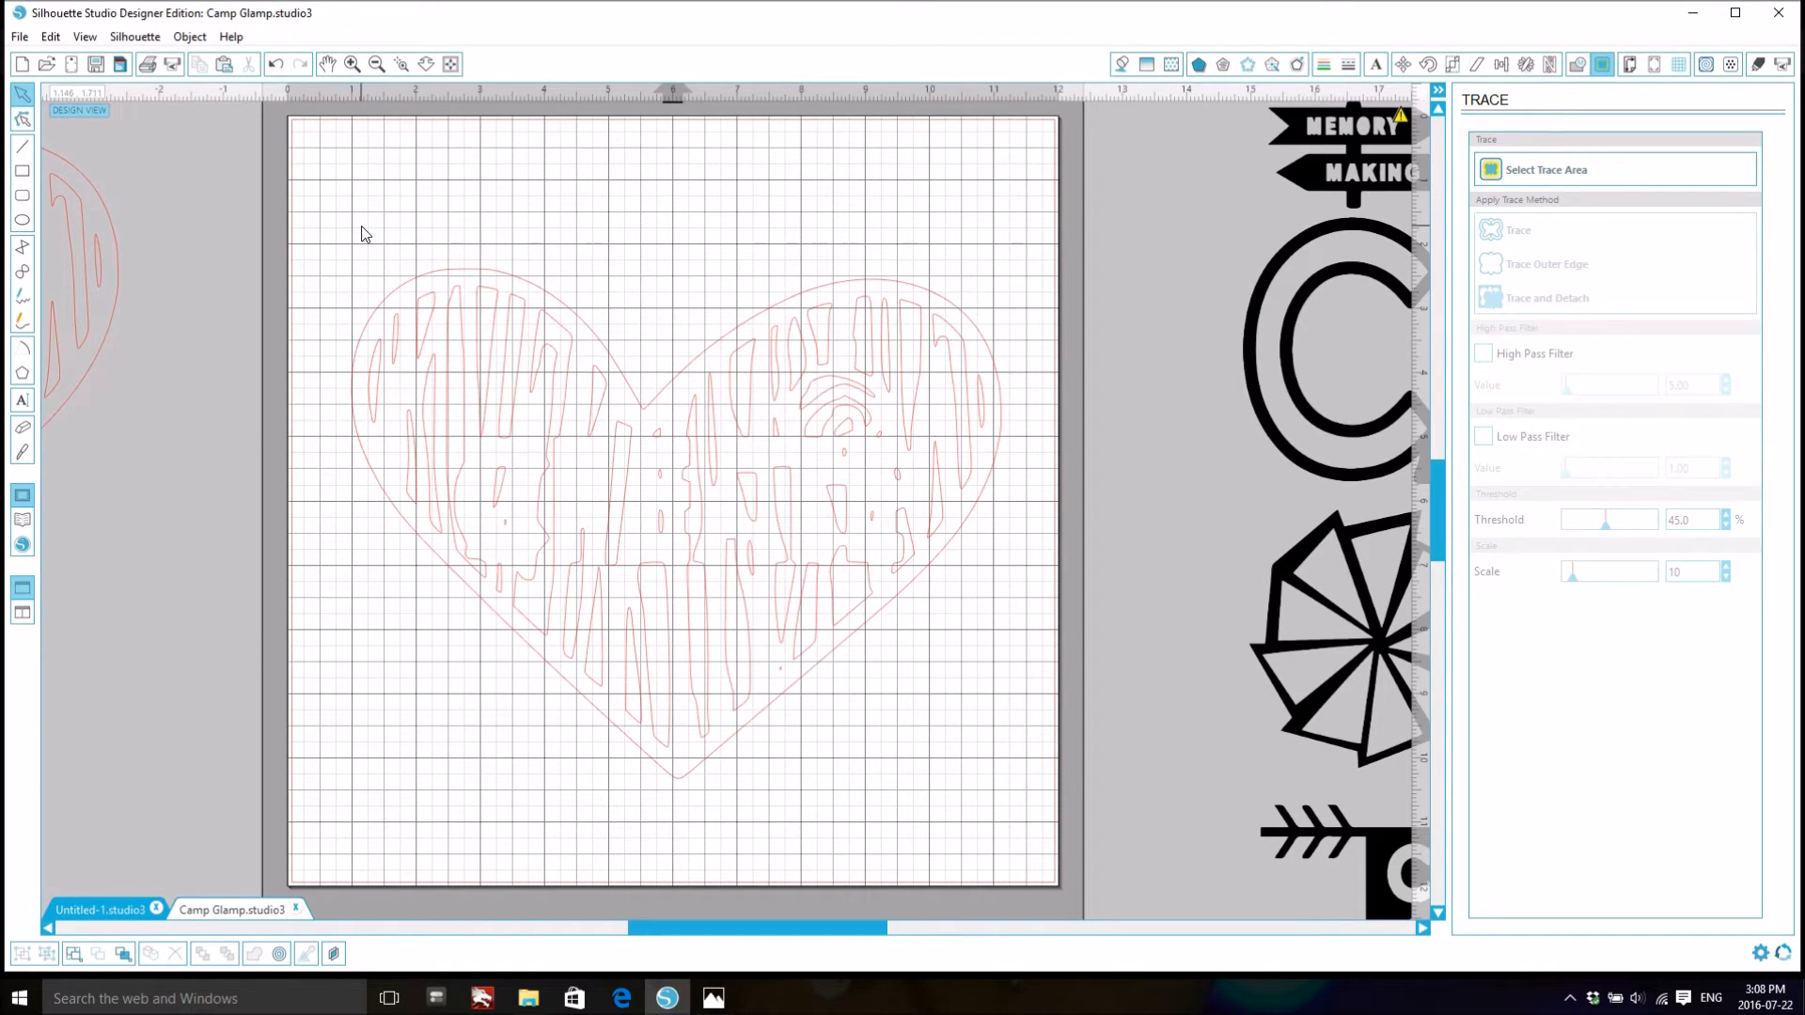
- Combine all woodgrain heart pieces into one compound path and scale the heart down to about 4.8 in wide
left_click_drag(329, 229, 1025, 795)
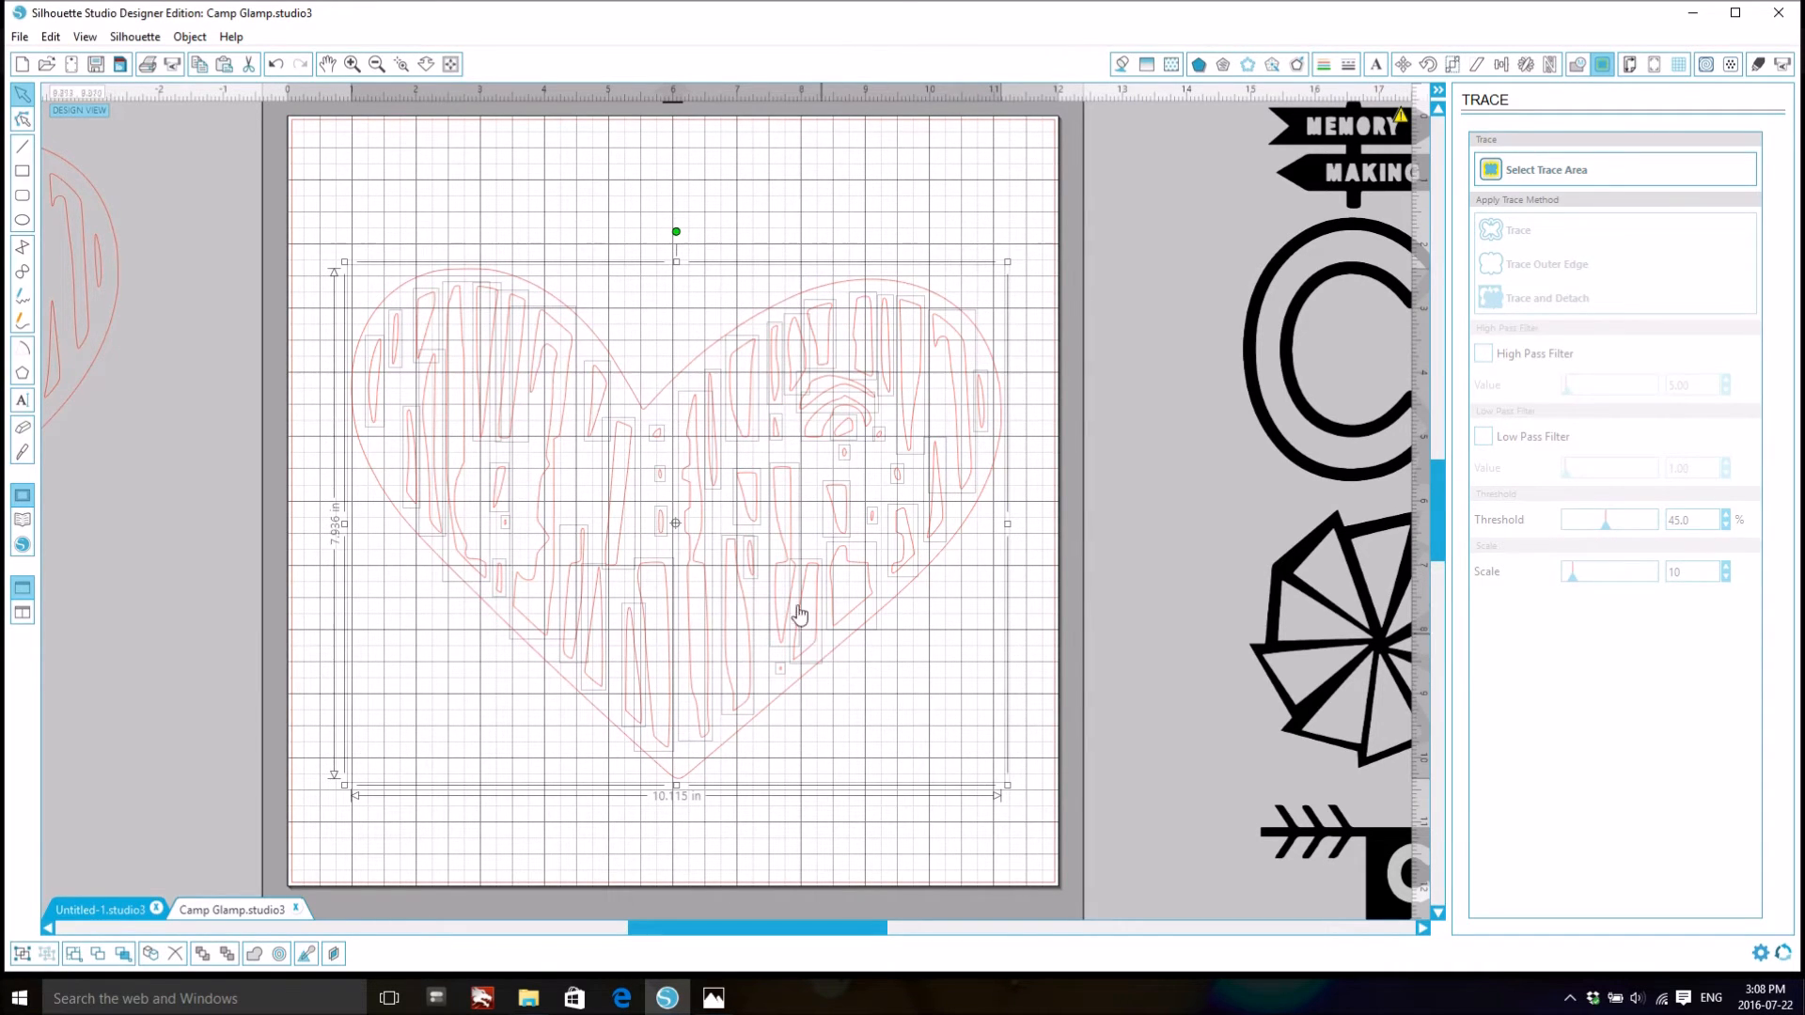
right_click(761, 518)
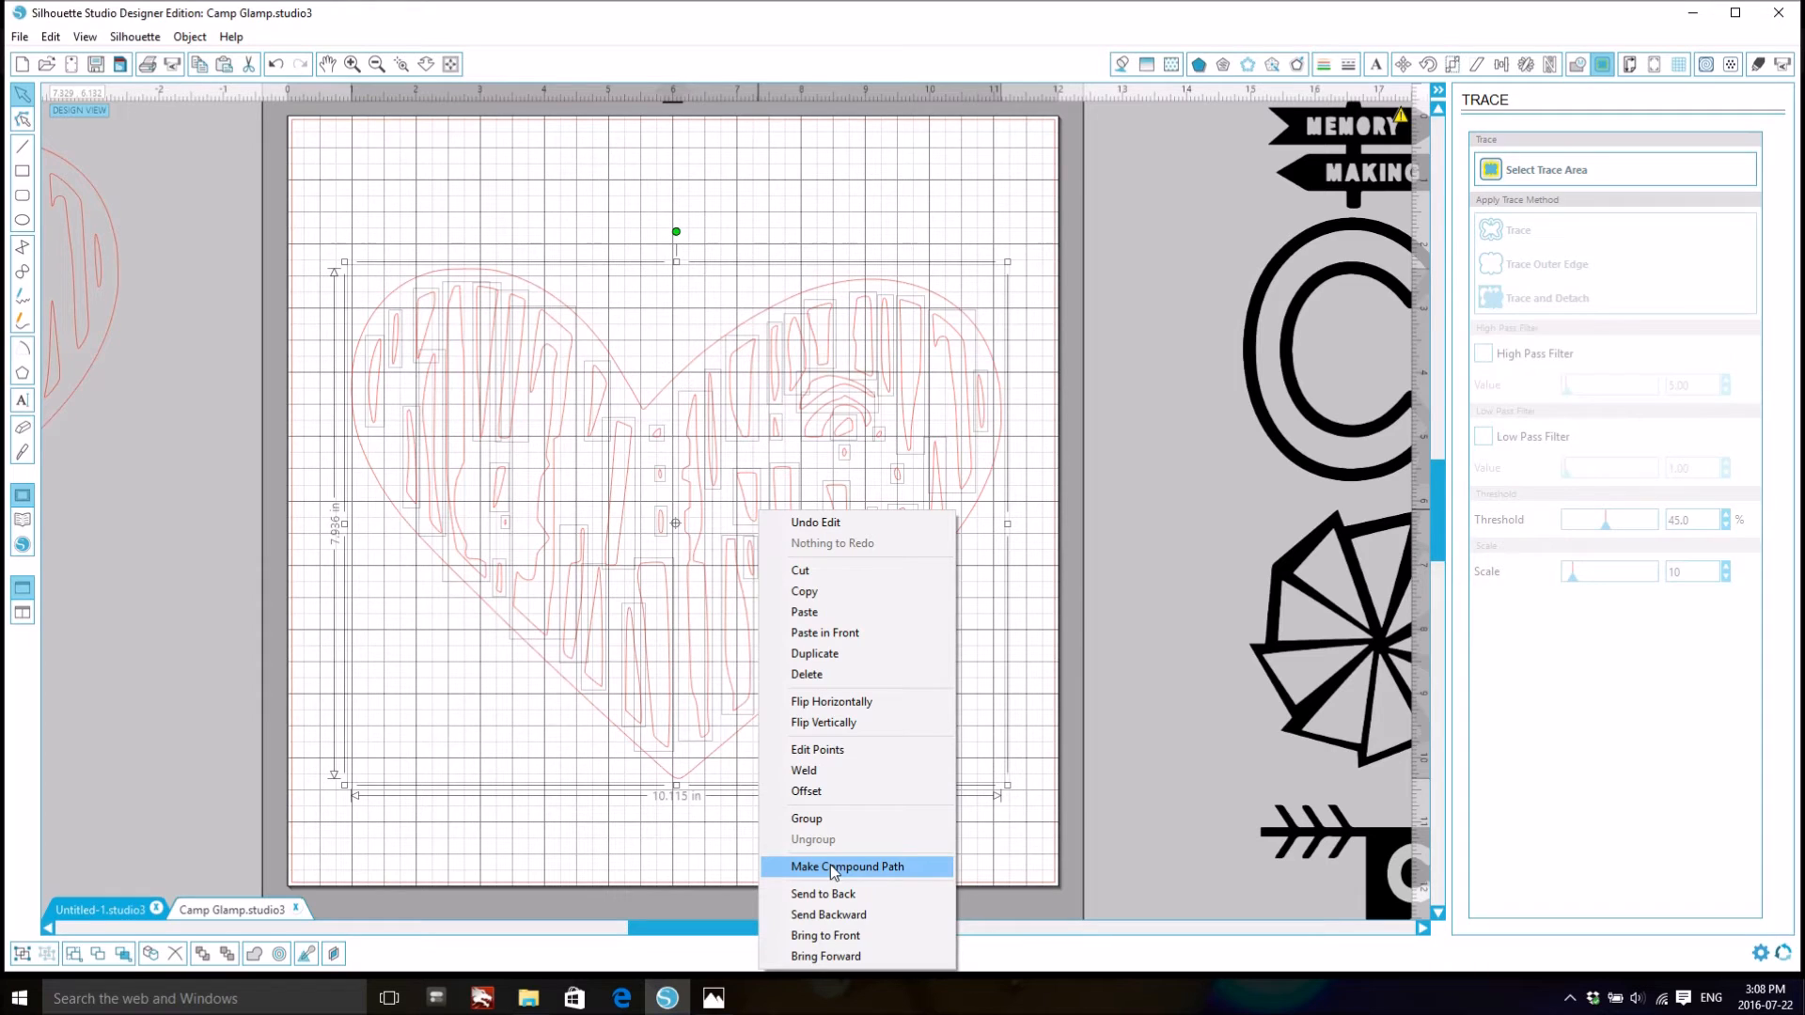
left_click(831, 867)
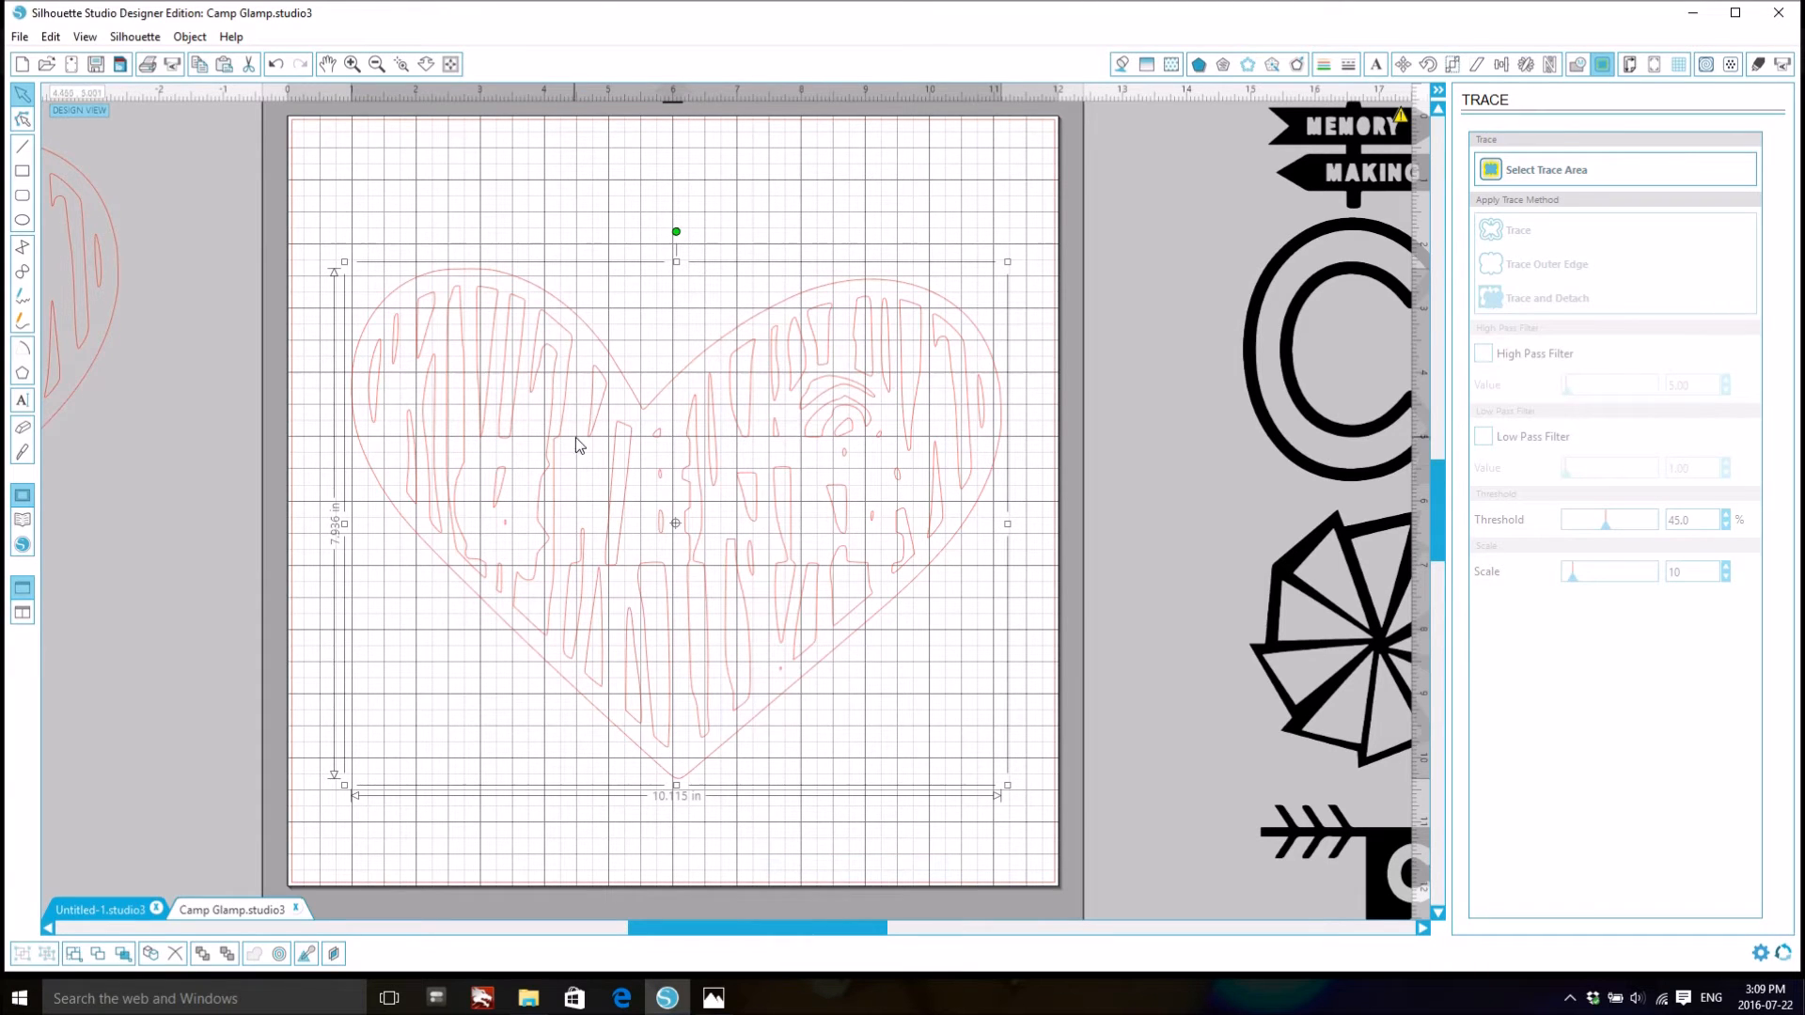
left_click_drag(560, 326, 503, 260)
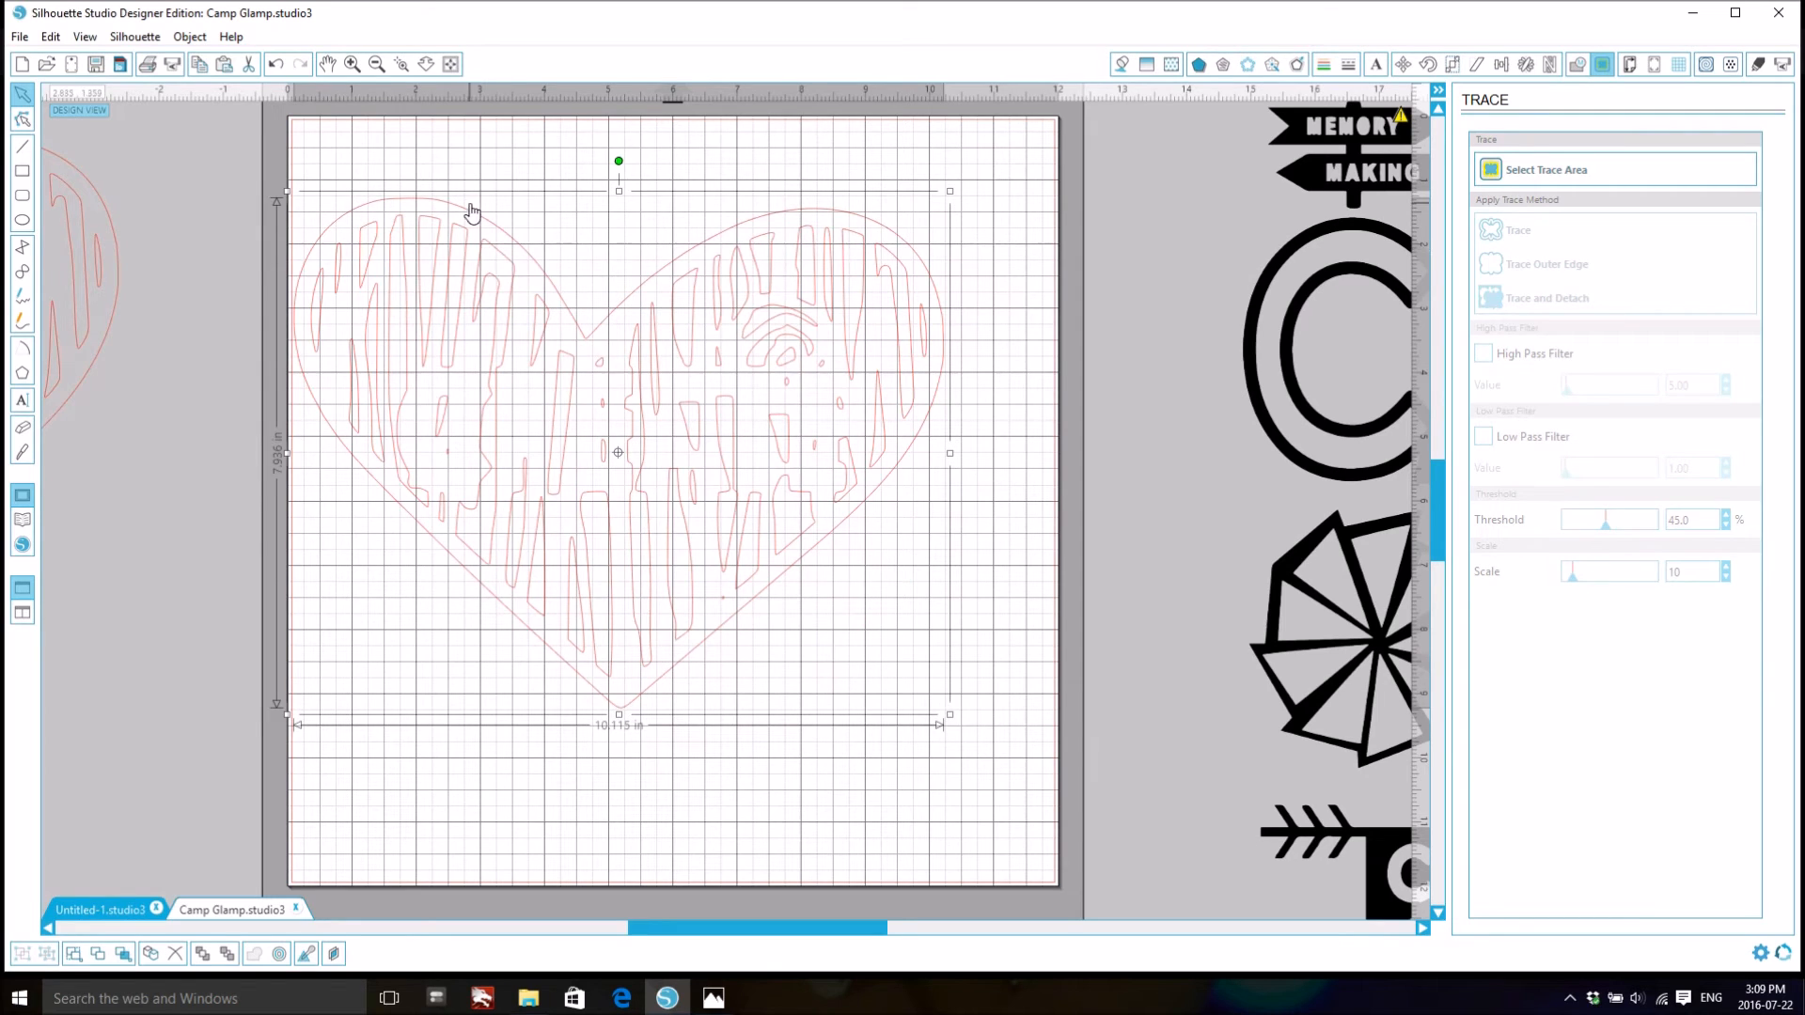
left_click_drag(950, 715, 646, 400)
- Duplicate the small woodgrain heart and place one copy near the page's top and the other near its bottom edge
right_click(480, 313)
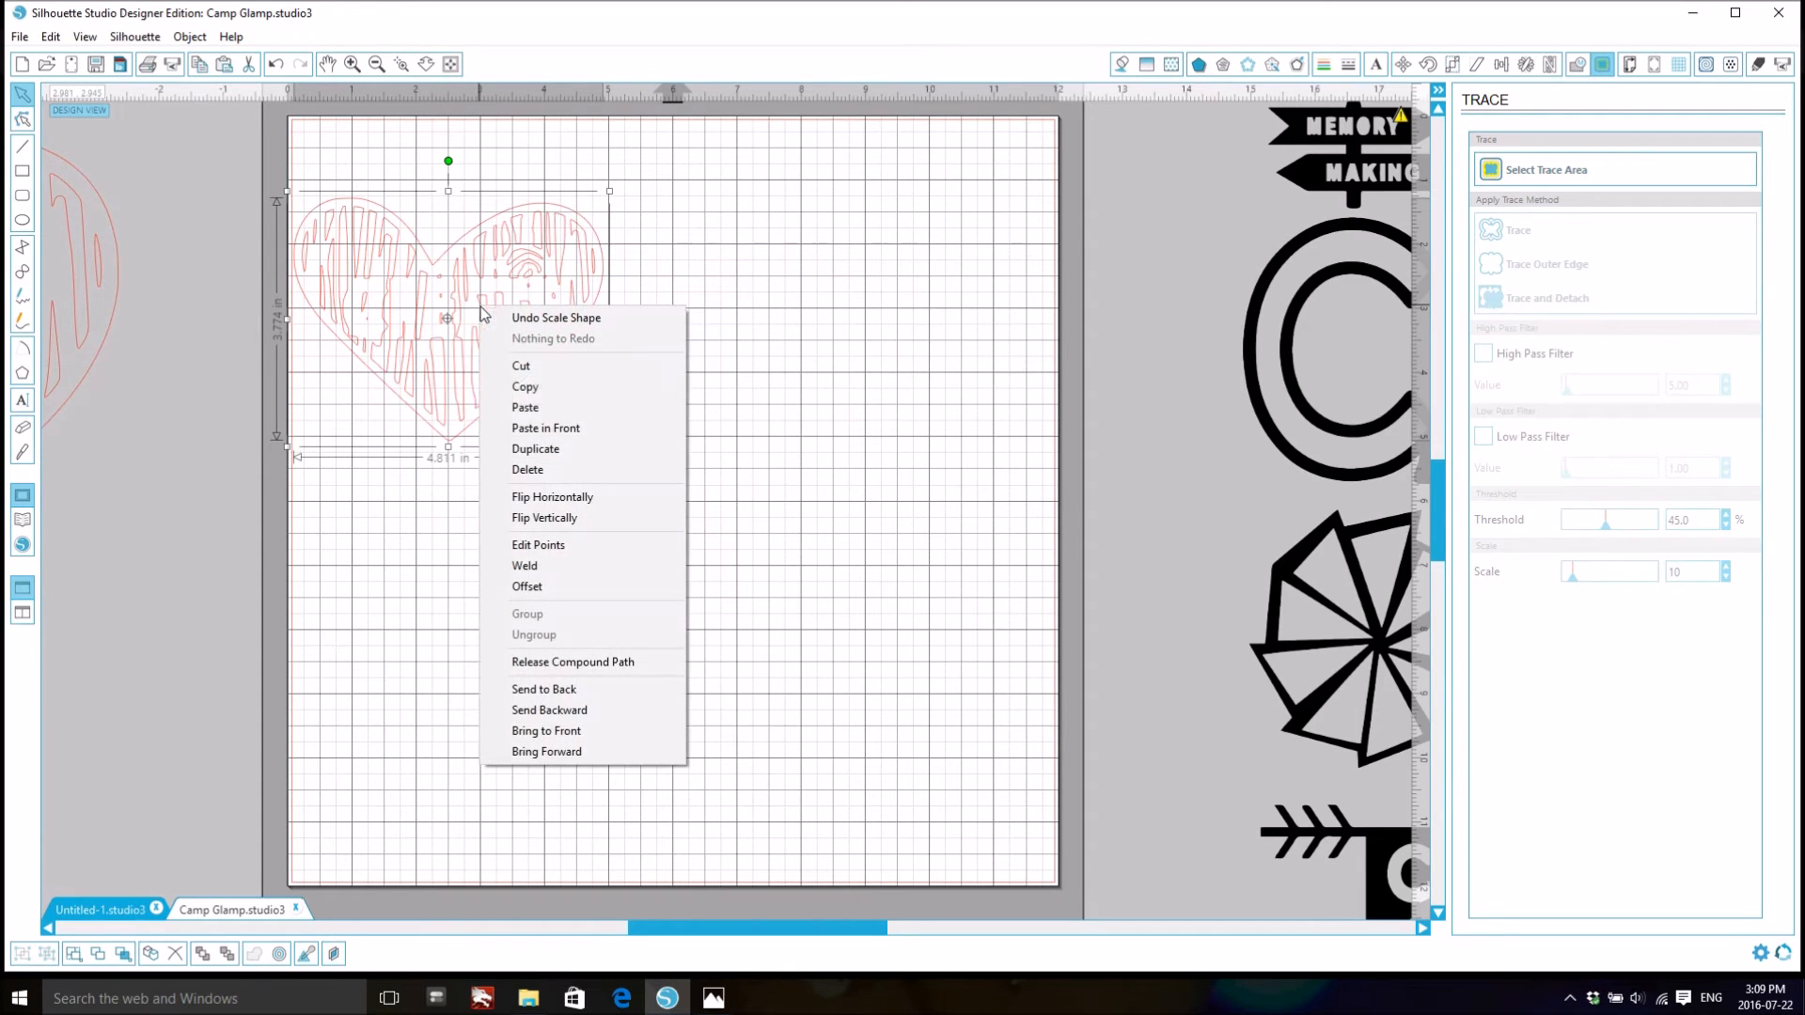
left_click(546, 387)
right_click(543, 385)
left_click(607, 487)
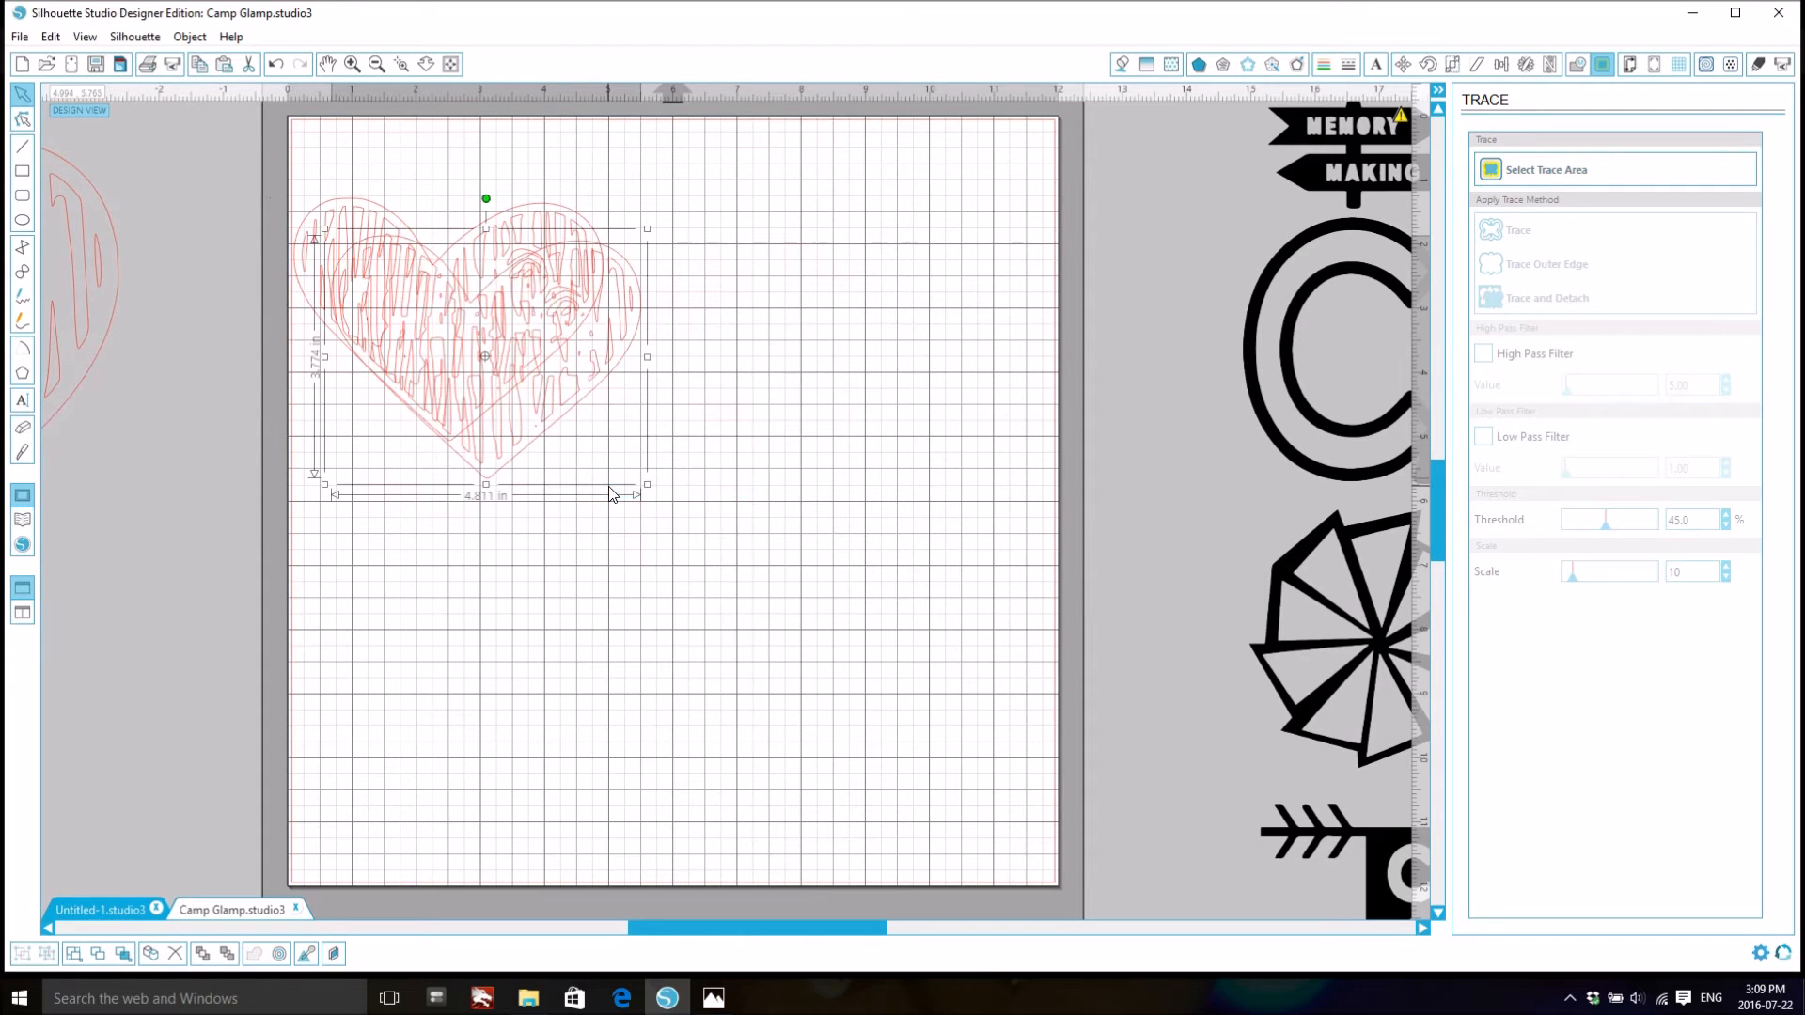
left_click_drag(546, 406, 910, 764)
left_click_drag(522, 359, 846, 306)
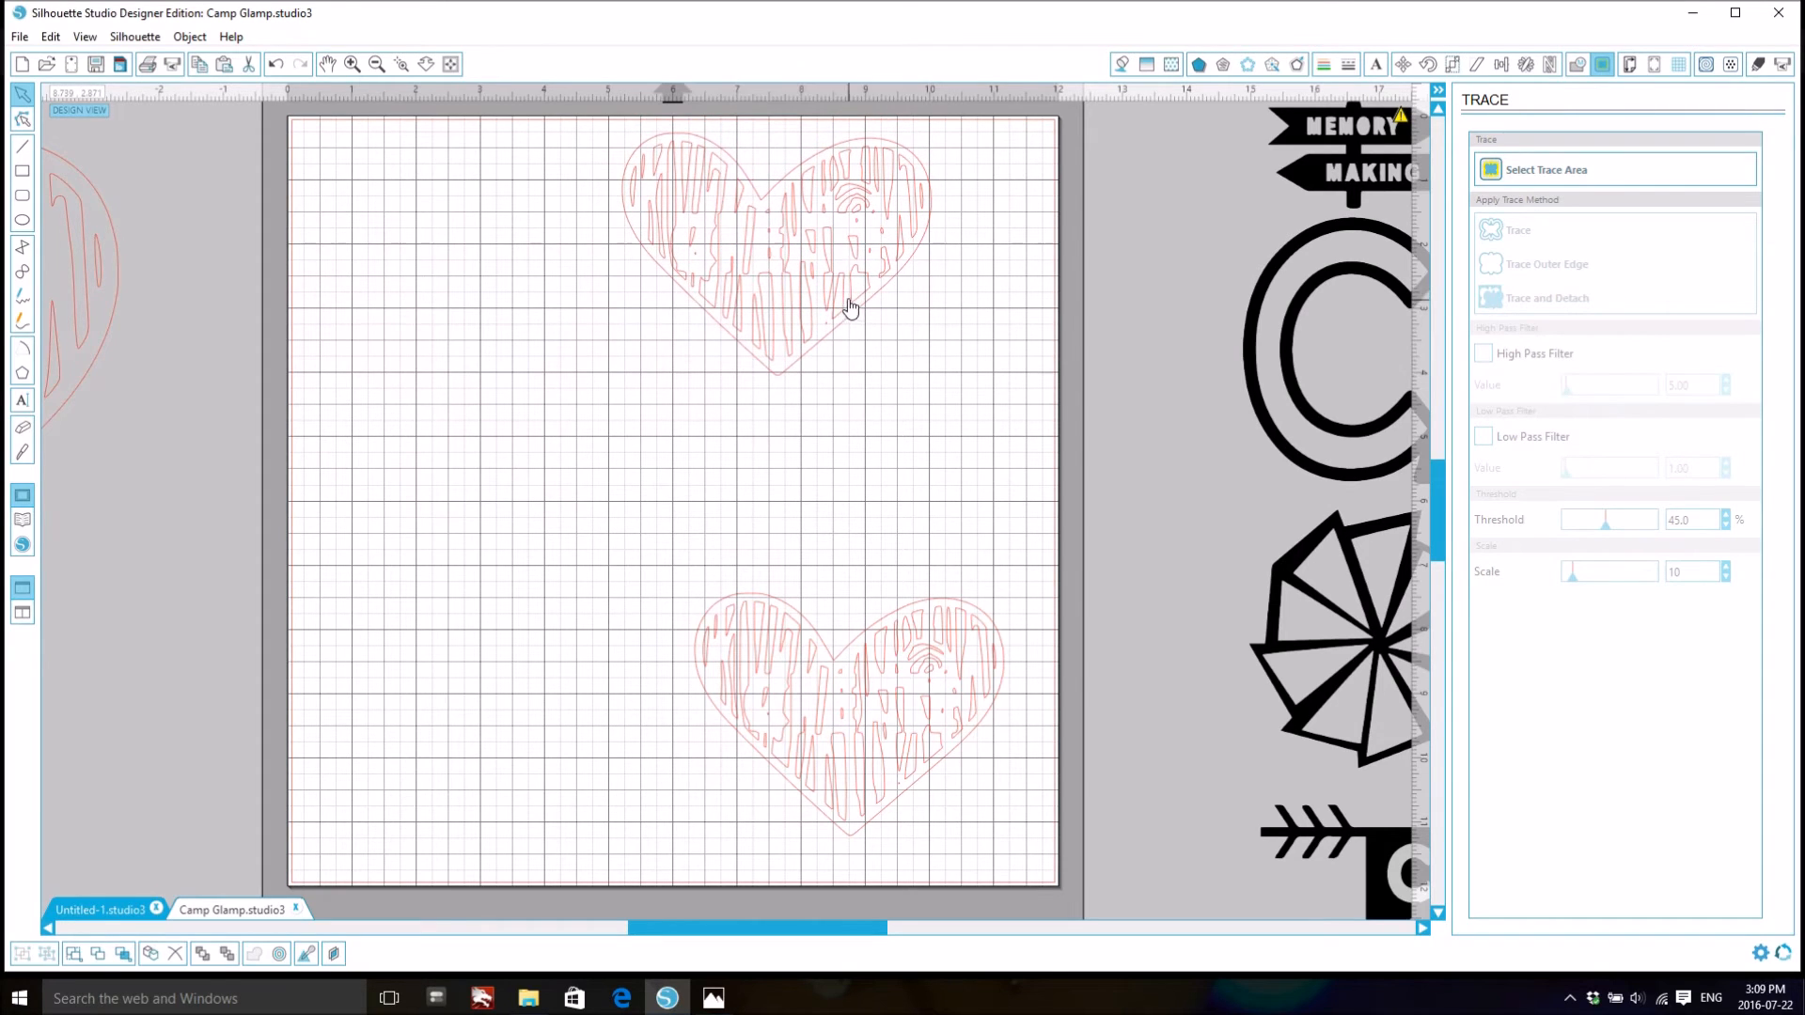
left_click_drag(850, 717, 745, 773)
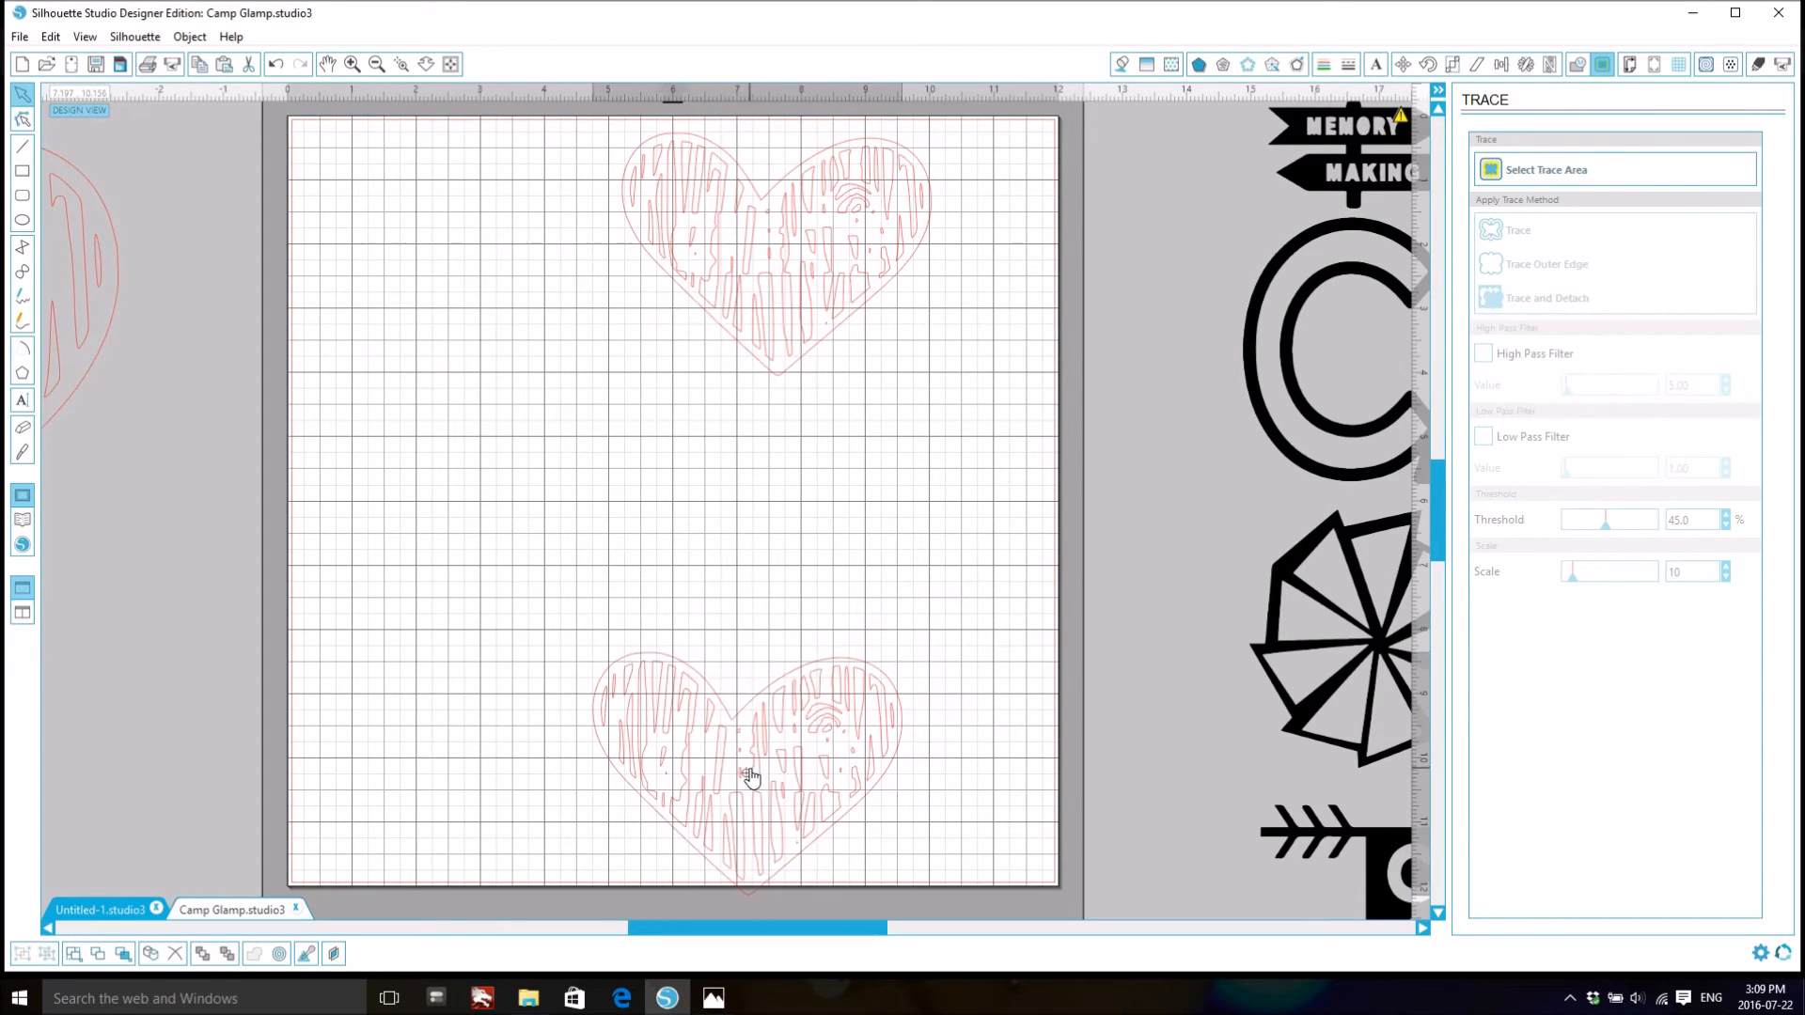
- Bring the CREATE heart back onto the page, scale it to about 7.3 in wide, and place it between the two woodgrain hearts
left_click_drag(96, 349, 1037, 451)
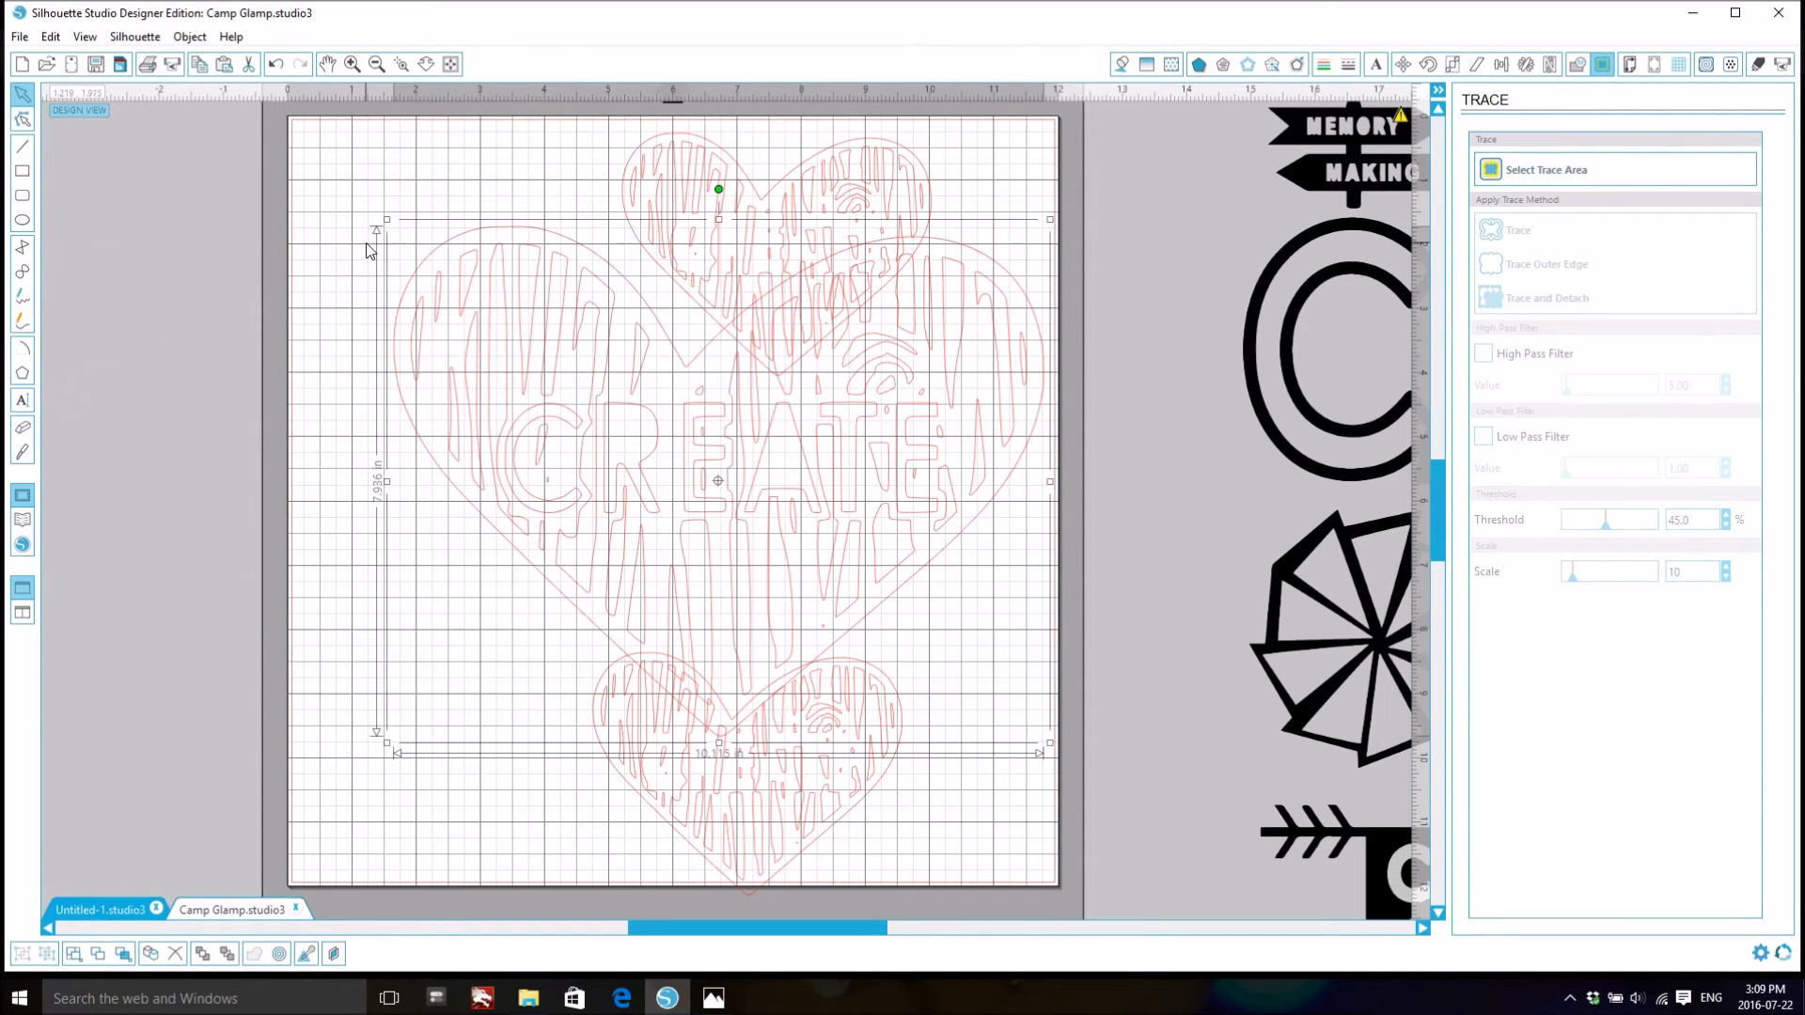
left_click_drag(385, 220, 581, 350)
left_click_drag(854, 544, 737, 475)
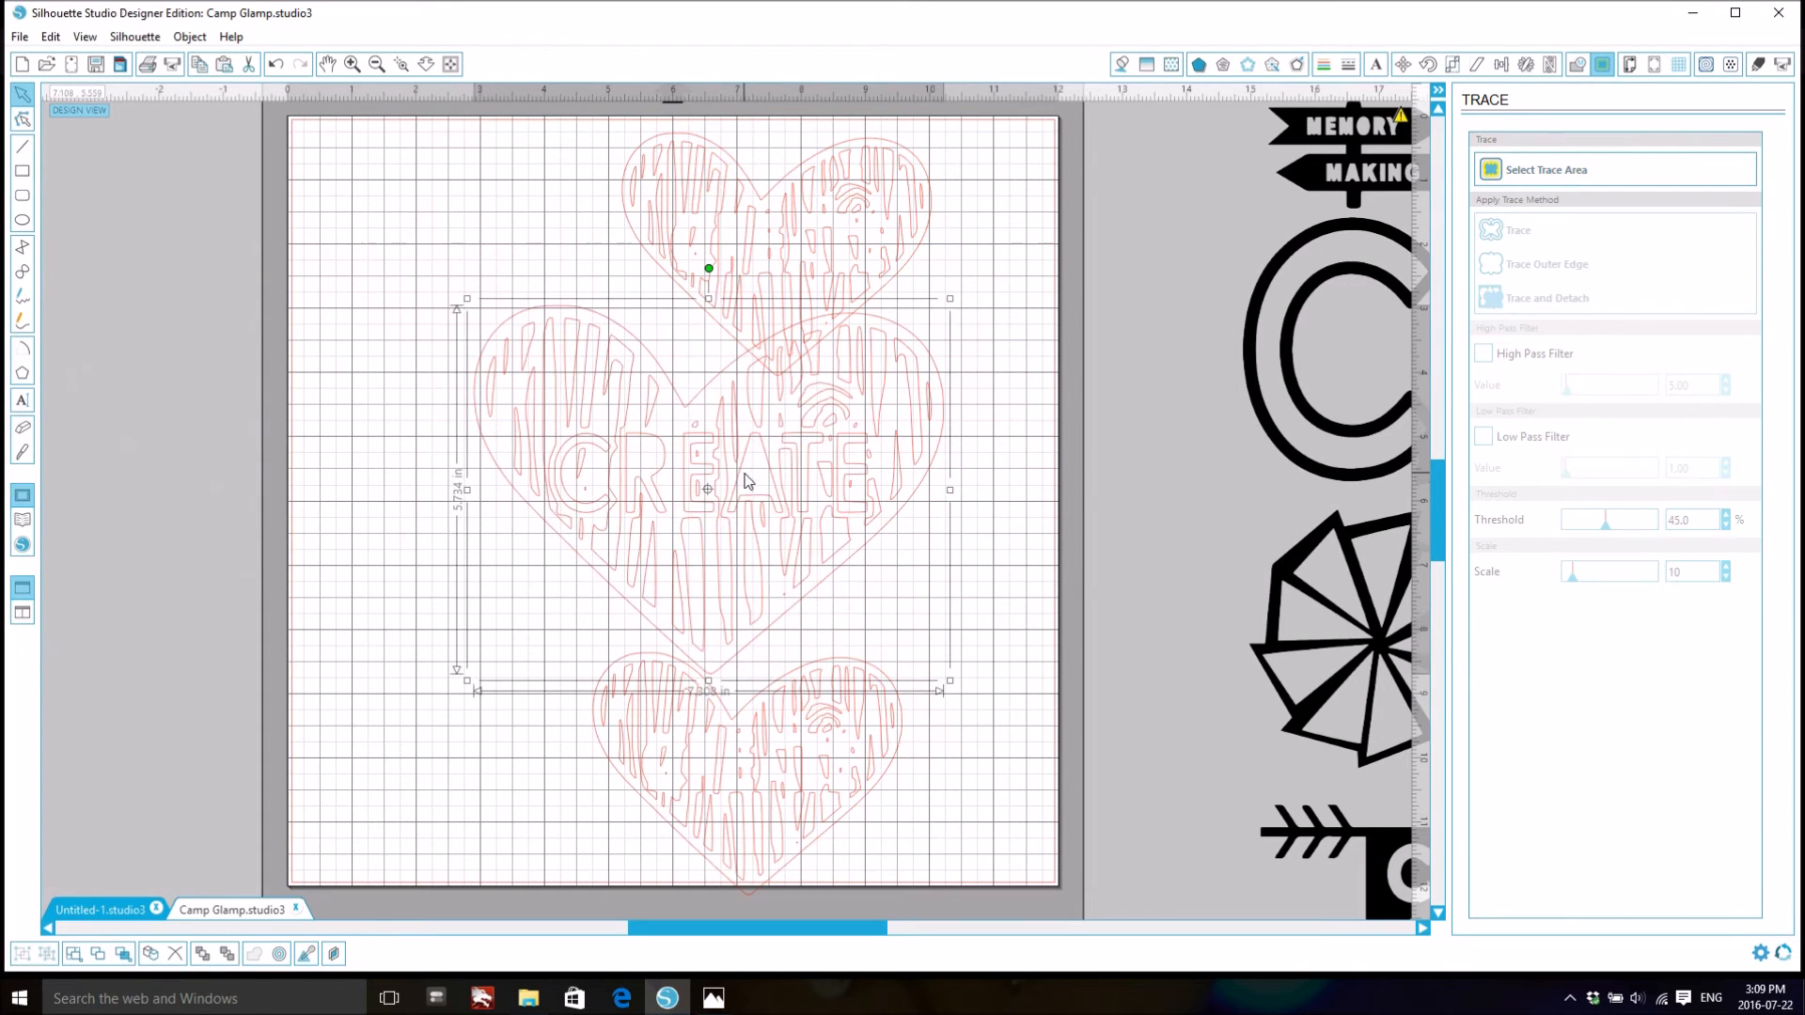
double_click(737, 475)
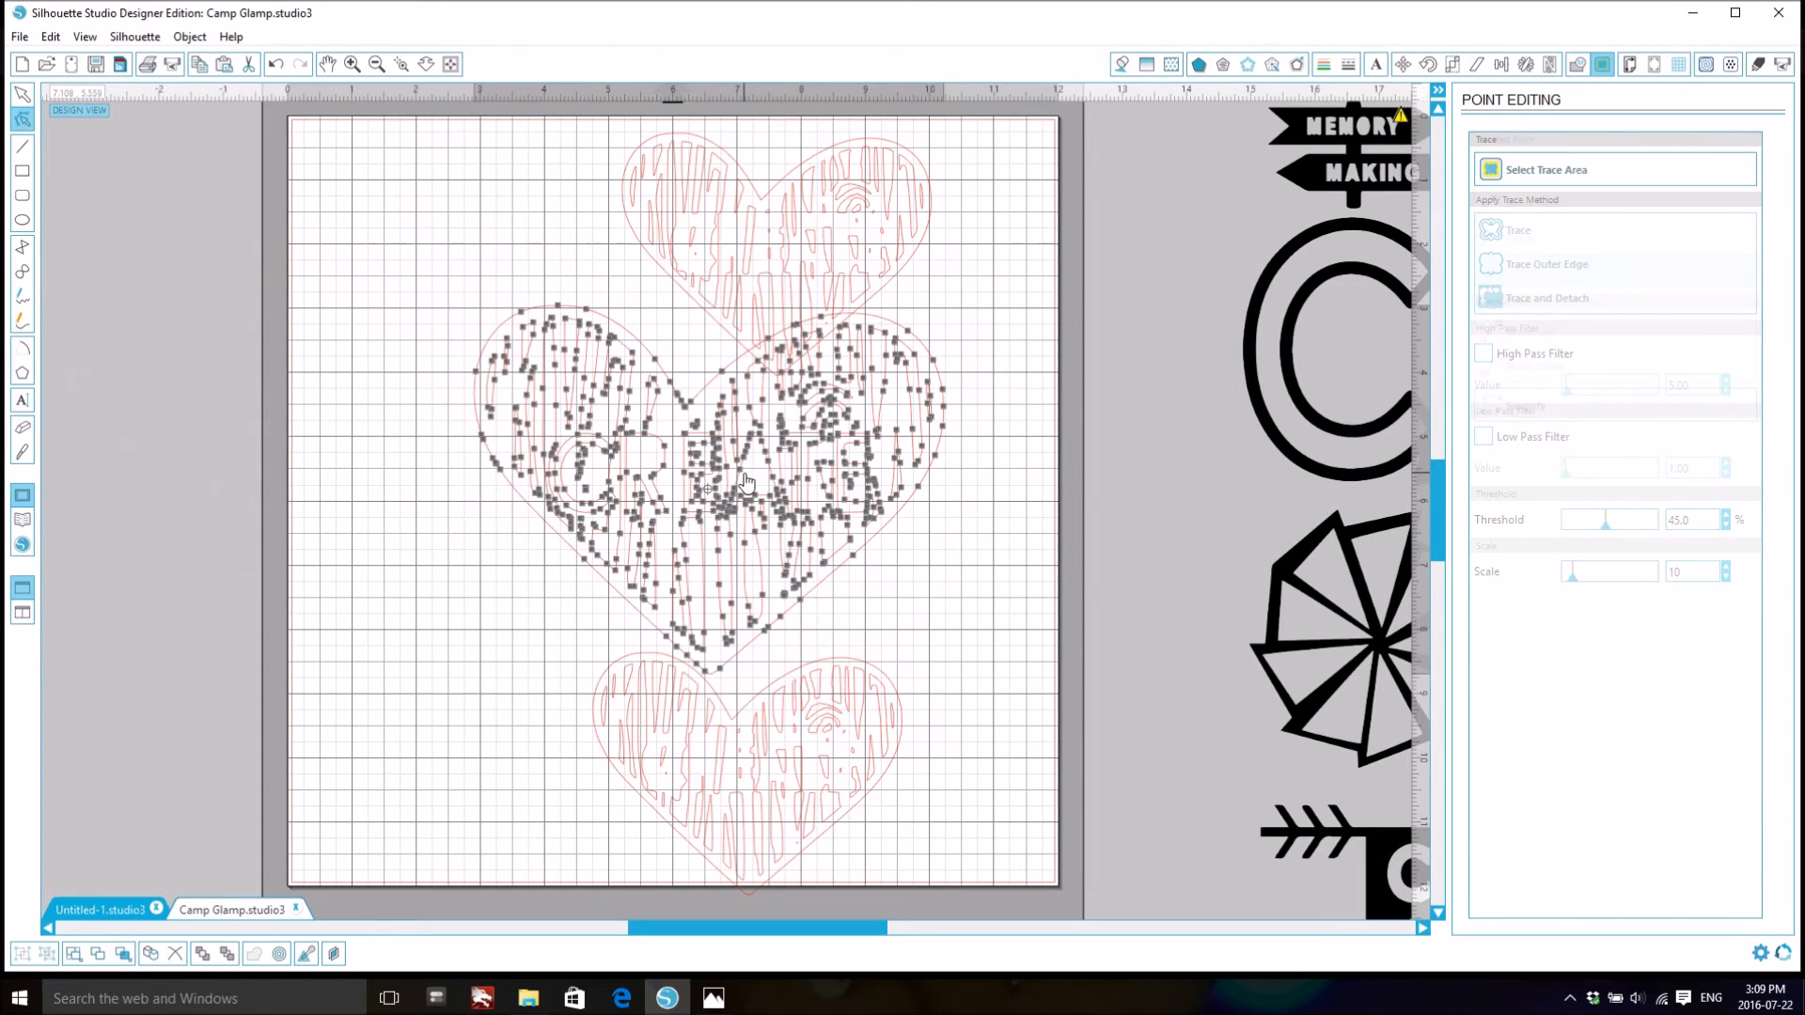
left_click(24, 95)
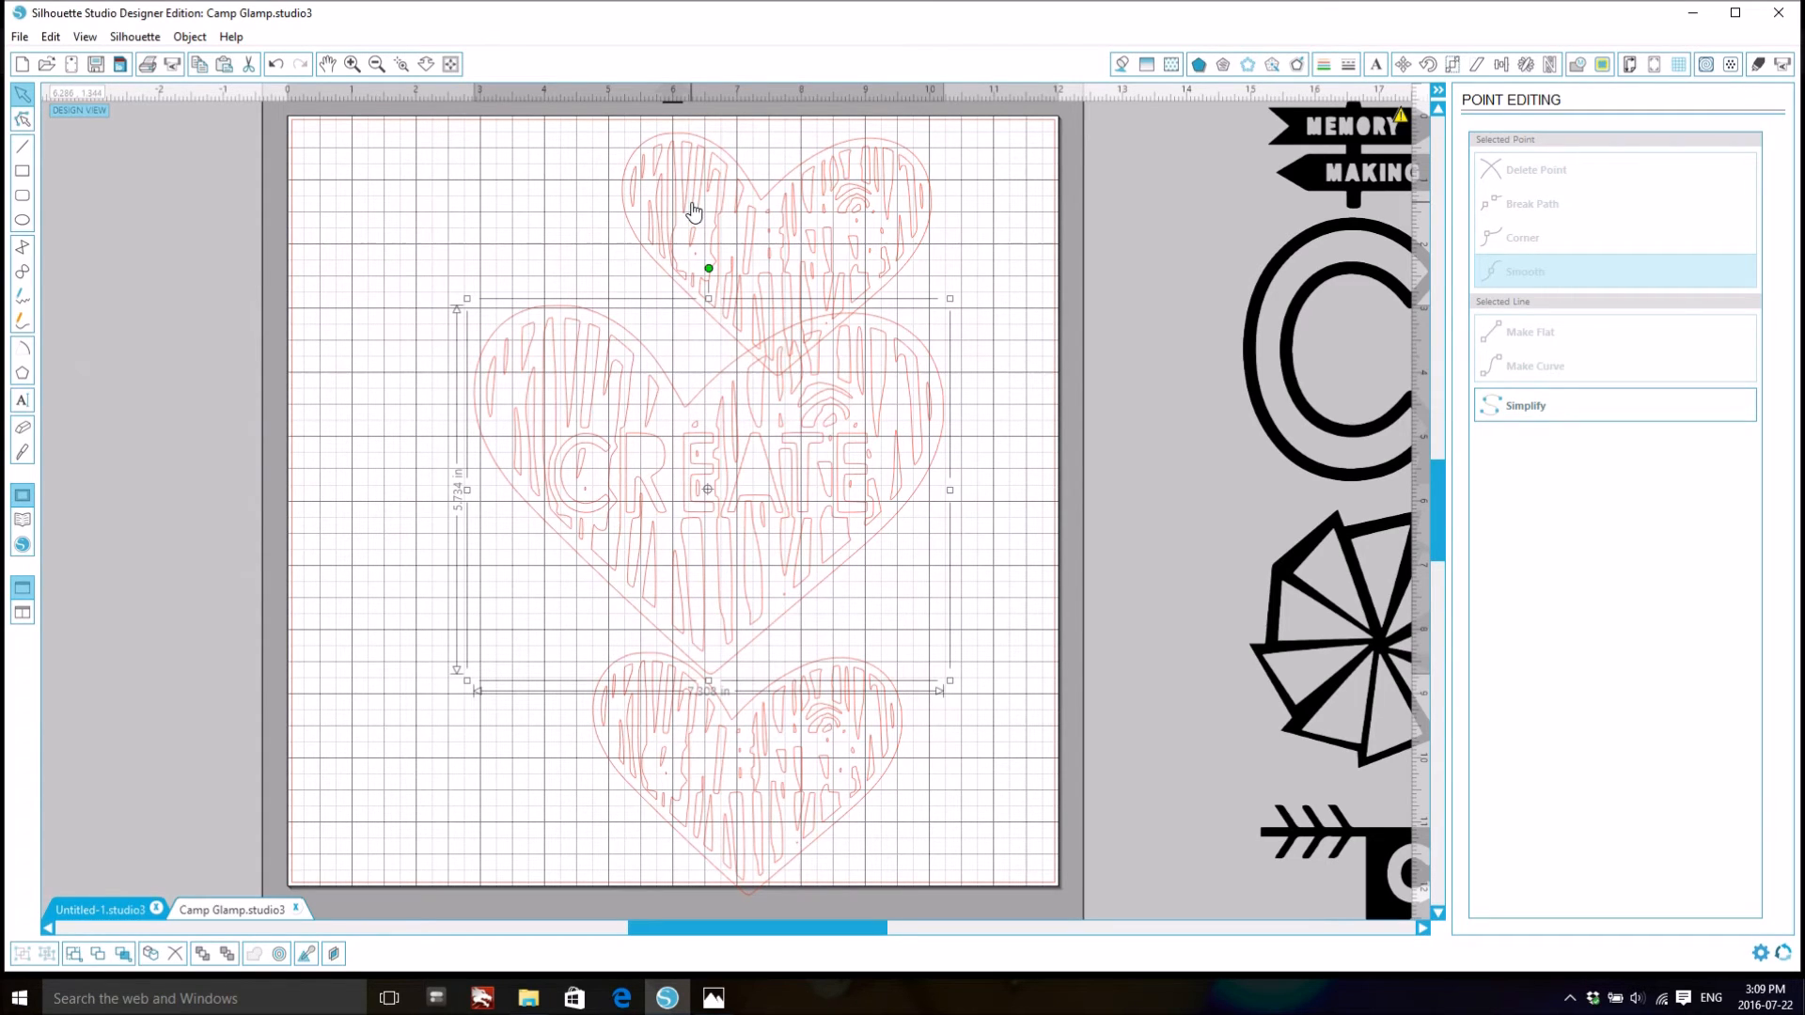
- Stagger the three hearts vertically, with the upper woodgrain heart toward the page's right side and the lower one further left
mouse_move(774, 252)
left_mouse_down()
mouse_move(790, 254)
mouse_move(765, 231)
left_mouse_up()
left_click_drag(726, 613, 810, 624)
left_click(657, 725)
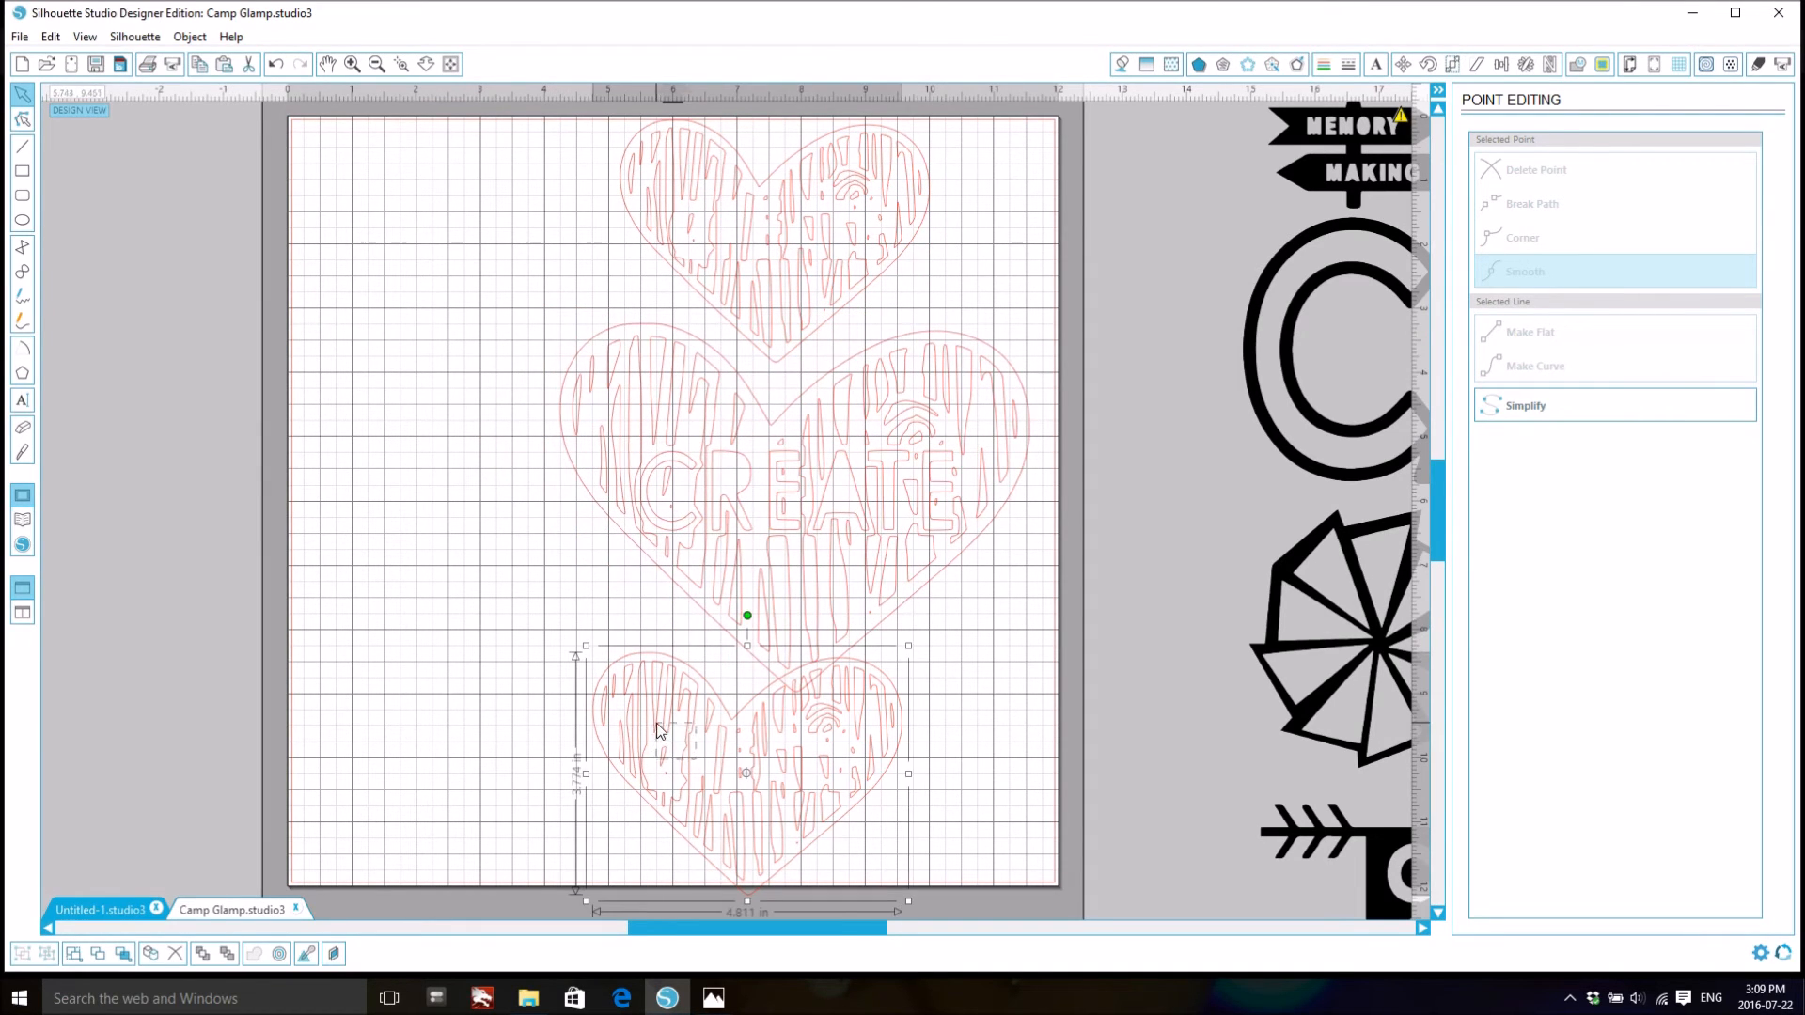
left_click_drag(660, 742, 553, 698)
left_click_drag(787, 295, 894, 342)
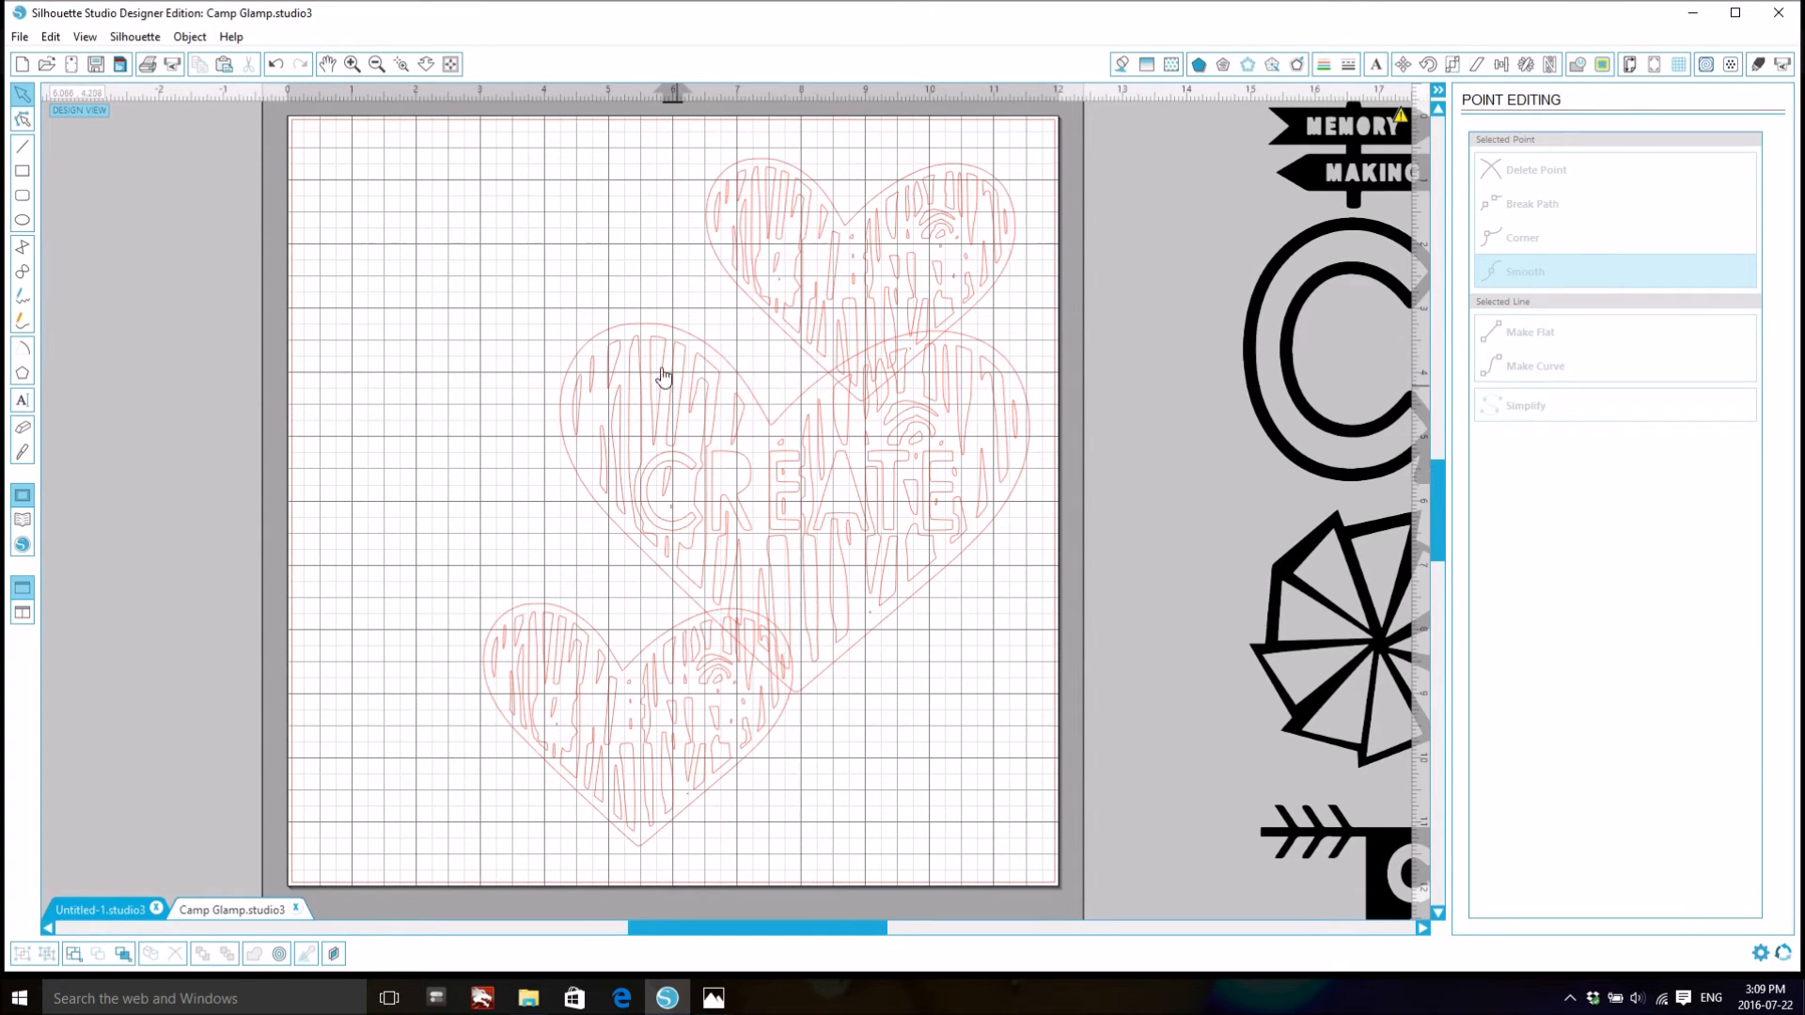
- Scale the CREATE heart down to about 6.16 in wide and shift it up and left between the woodgrain hearts
left_click(629, 348)
left_click_drag(551, 315, 625, 372)
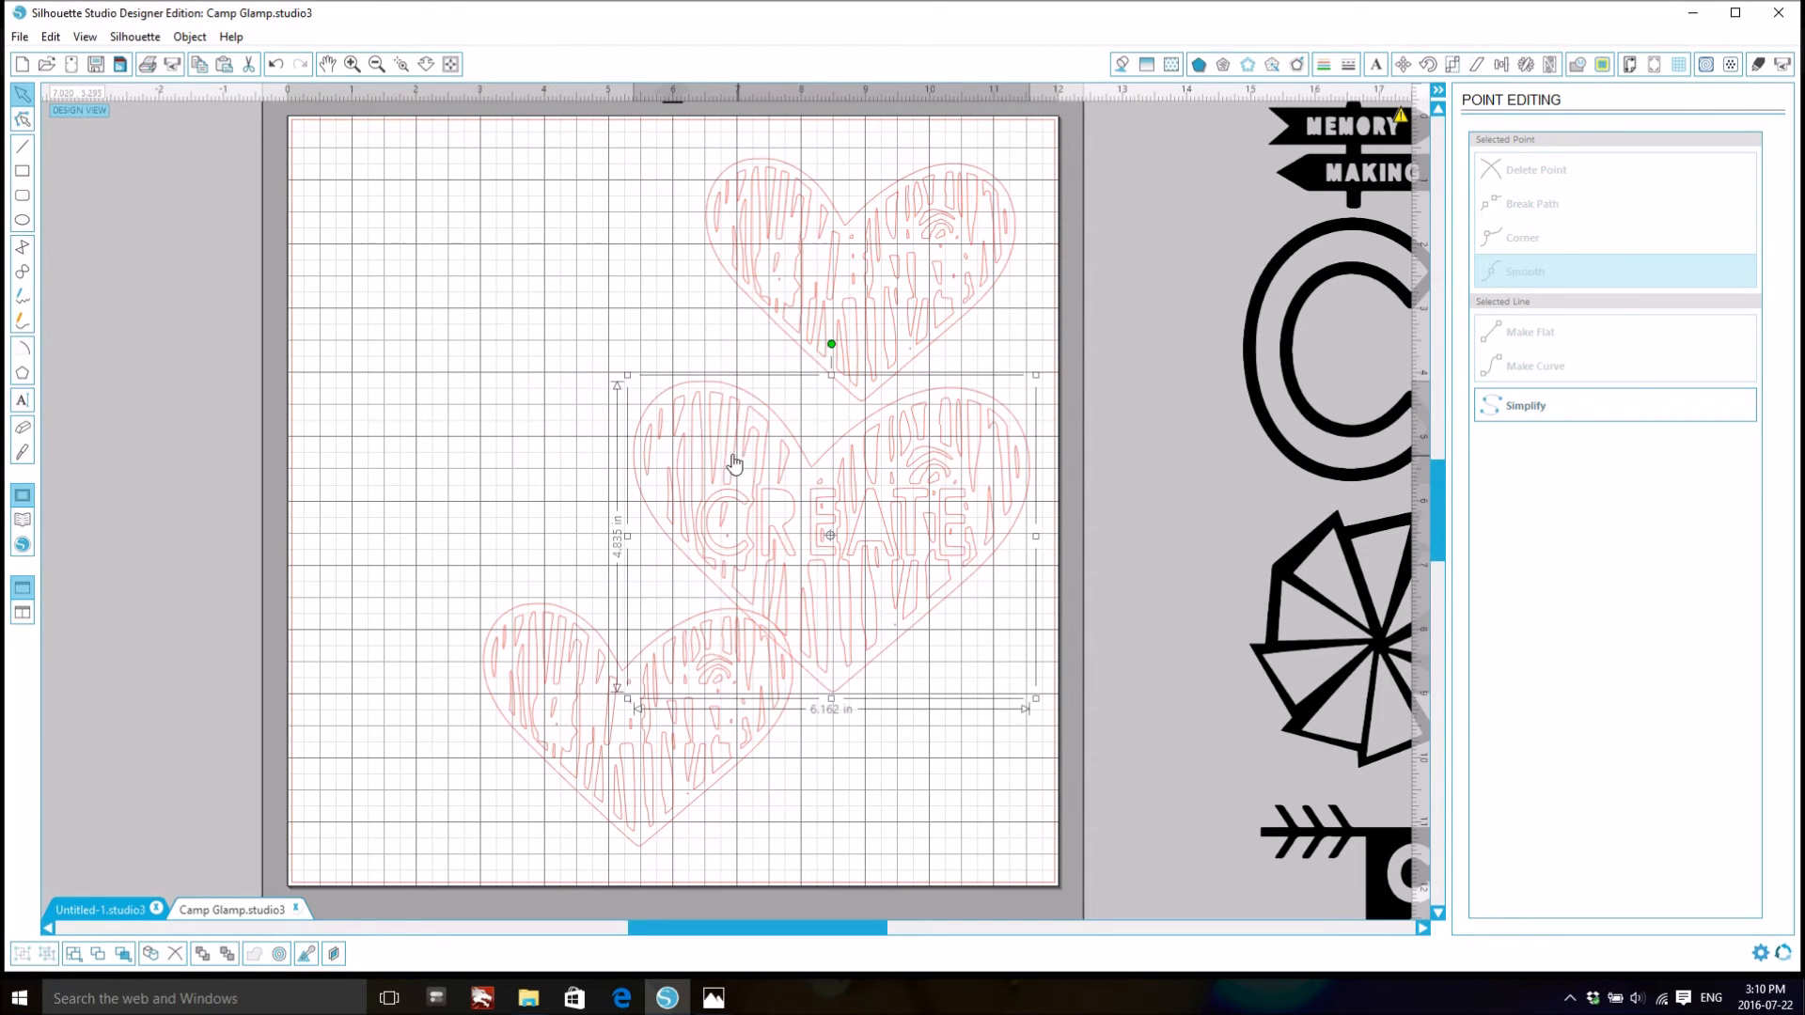
left_click_drag(734, 463, 694, 415)
- Nudge the upper woodgrain heart slightly up and left, and move the lower one rightward beneath the CREATE heart's tip
left_click_drag(734, 647, 777, 649)
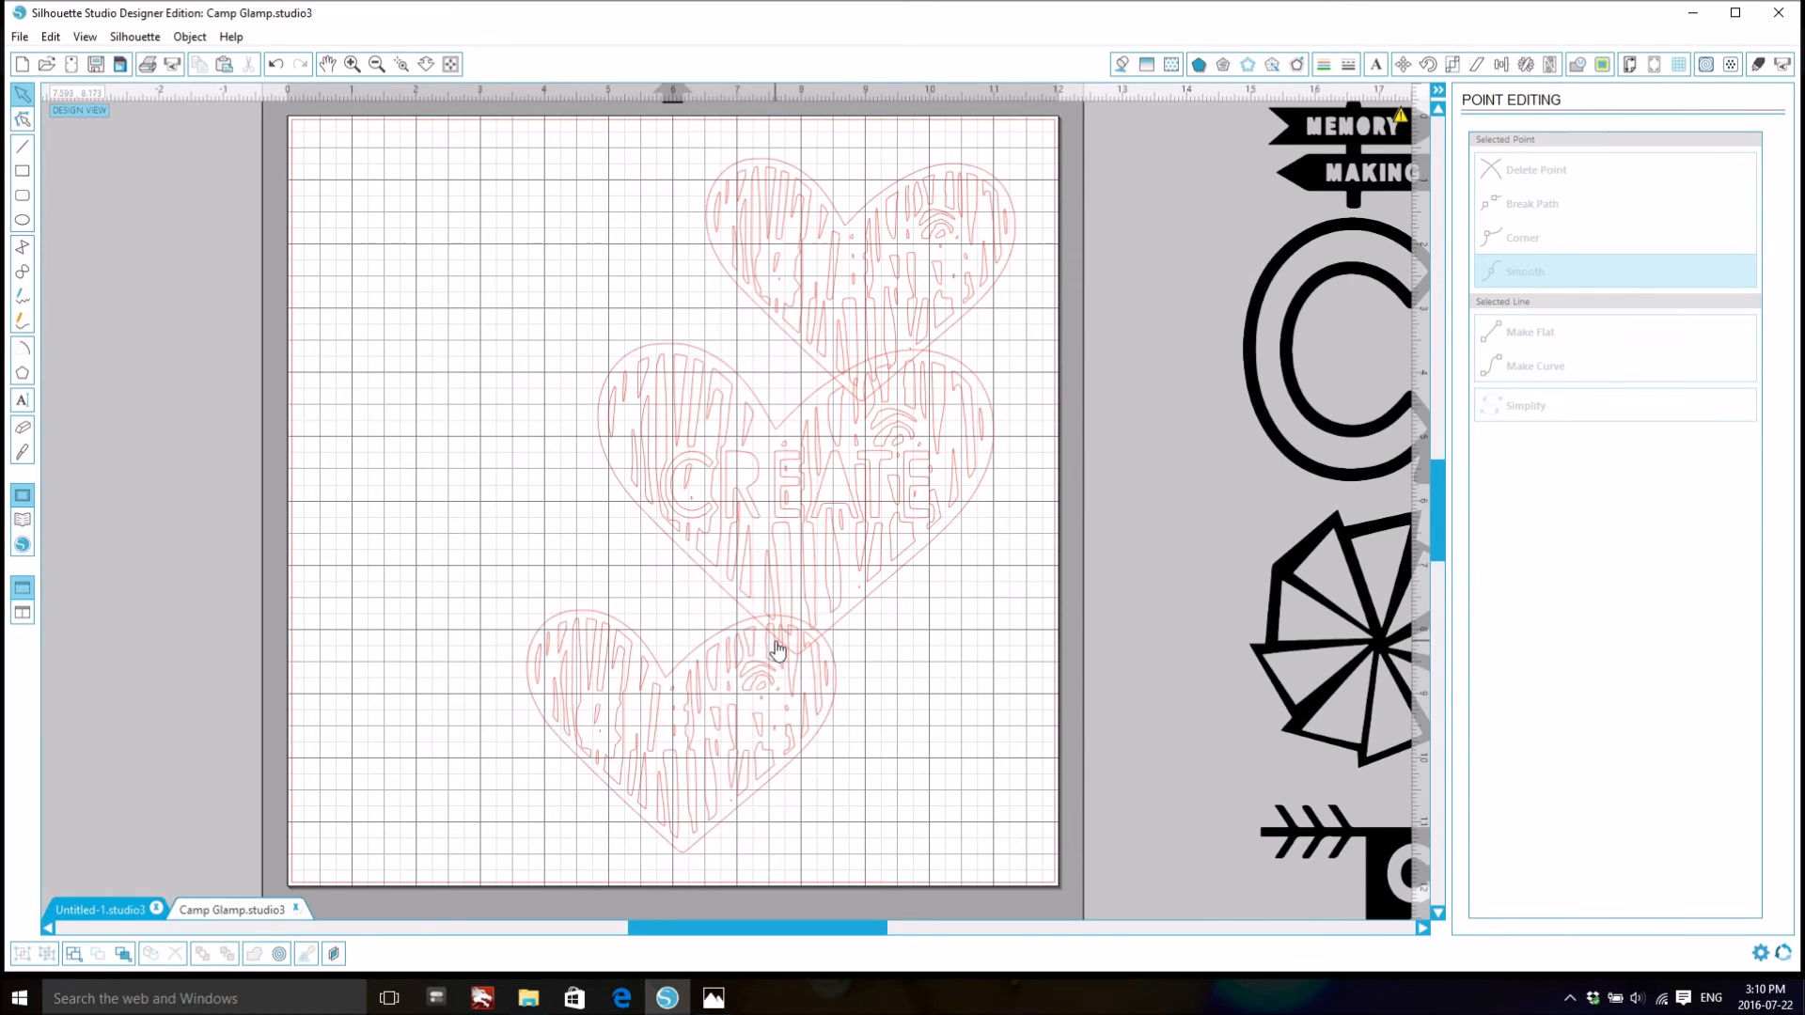
left_click(839, 272)
left_click_drag(846, 277, 834, 273)
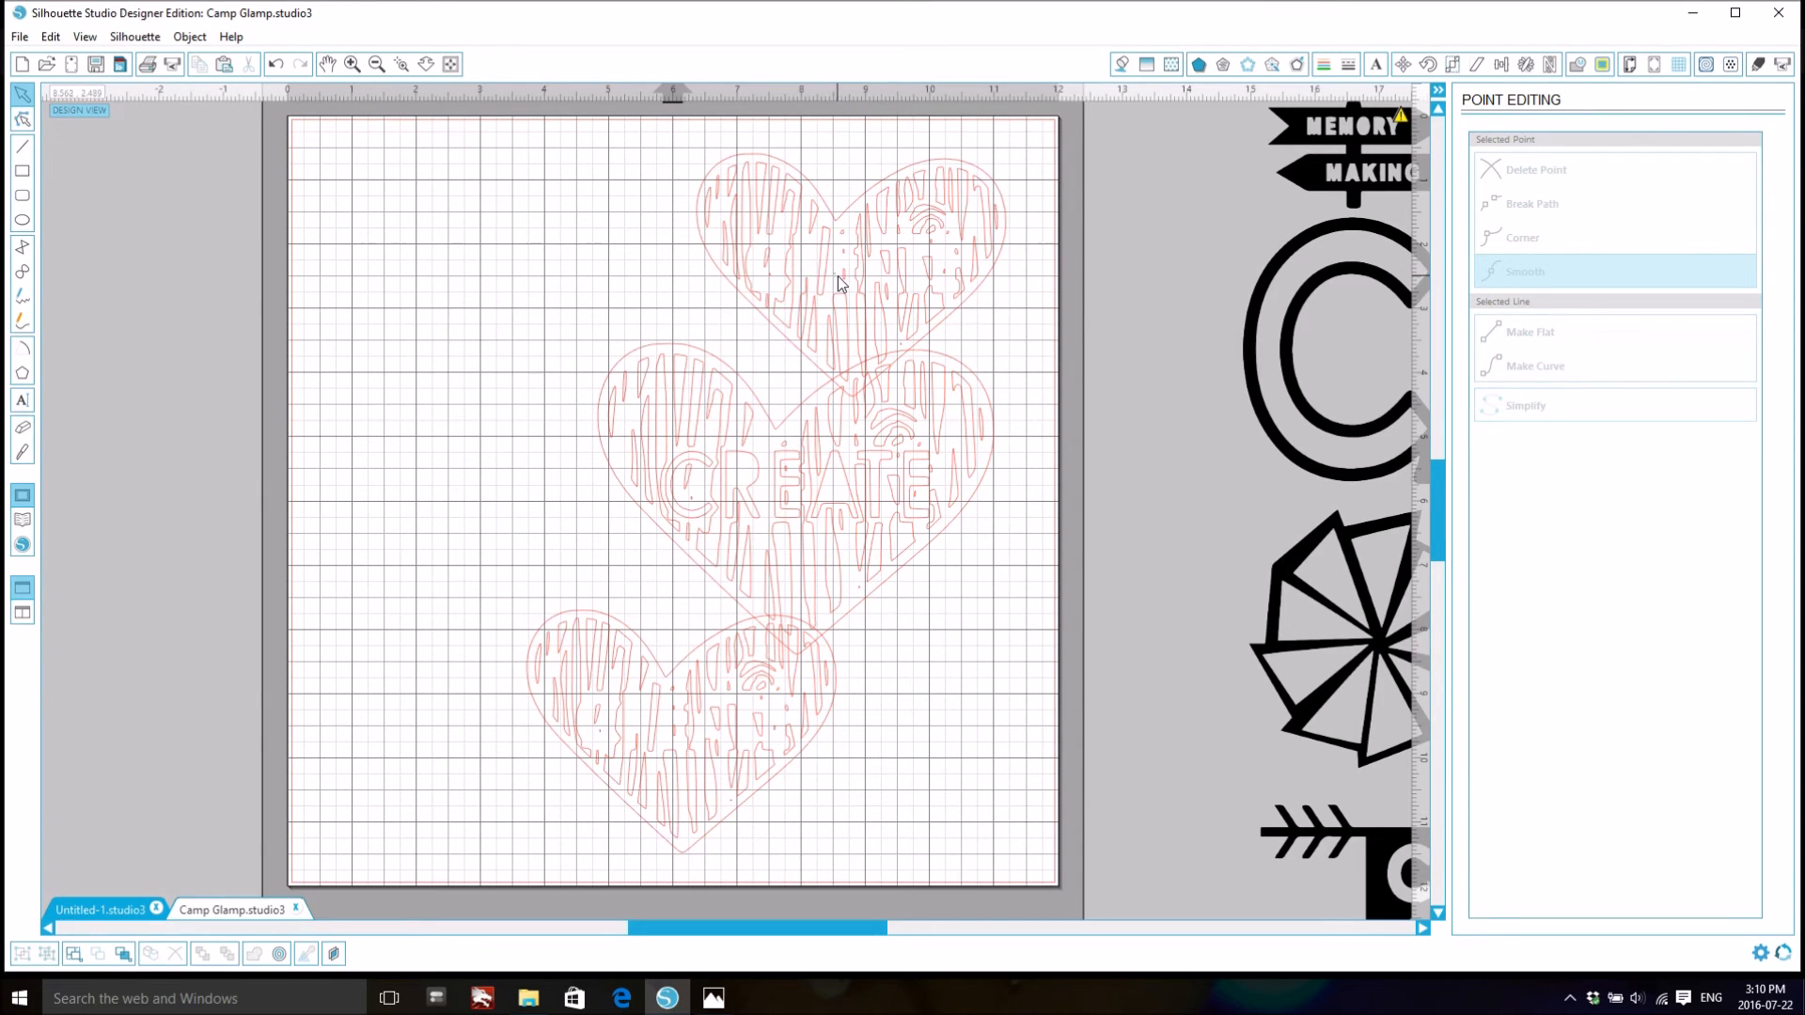
left_click_drag(794, 745, 1066, 743)
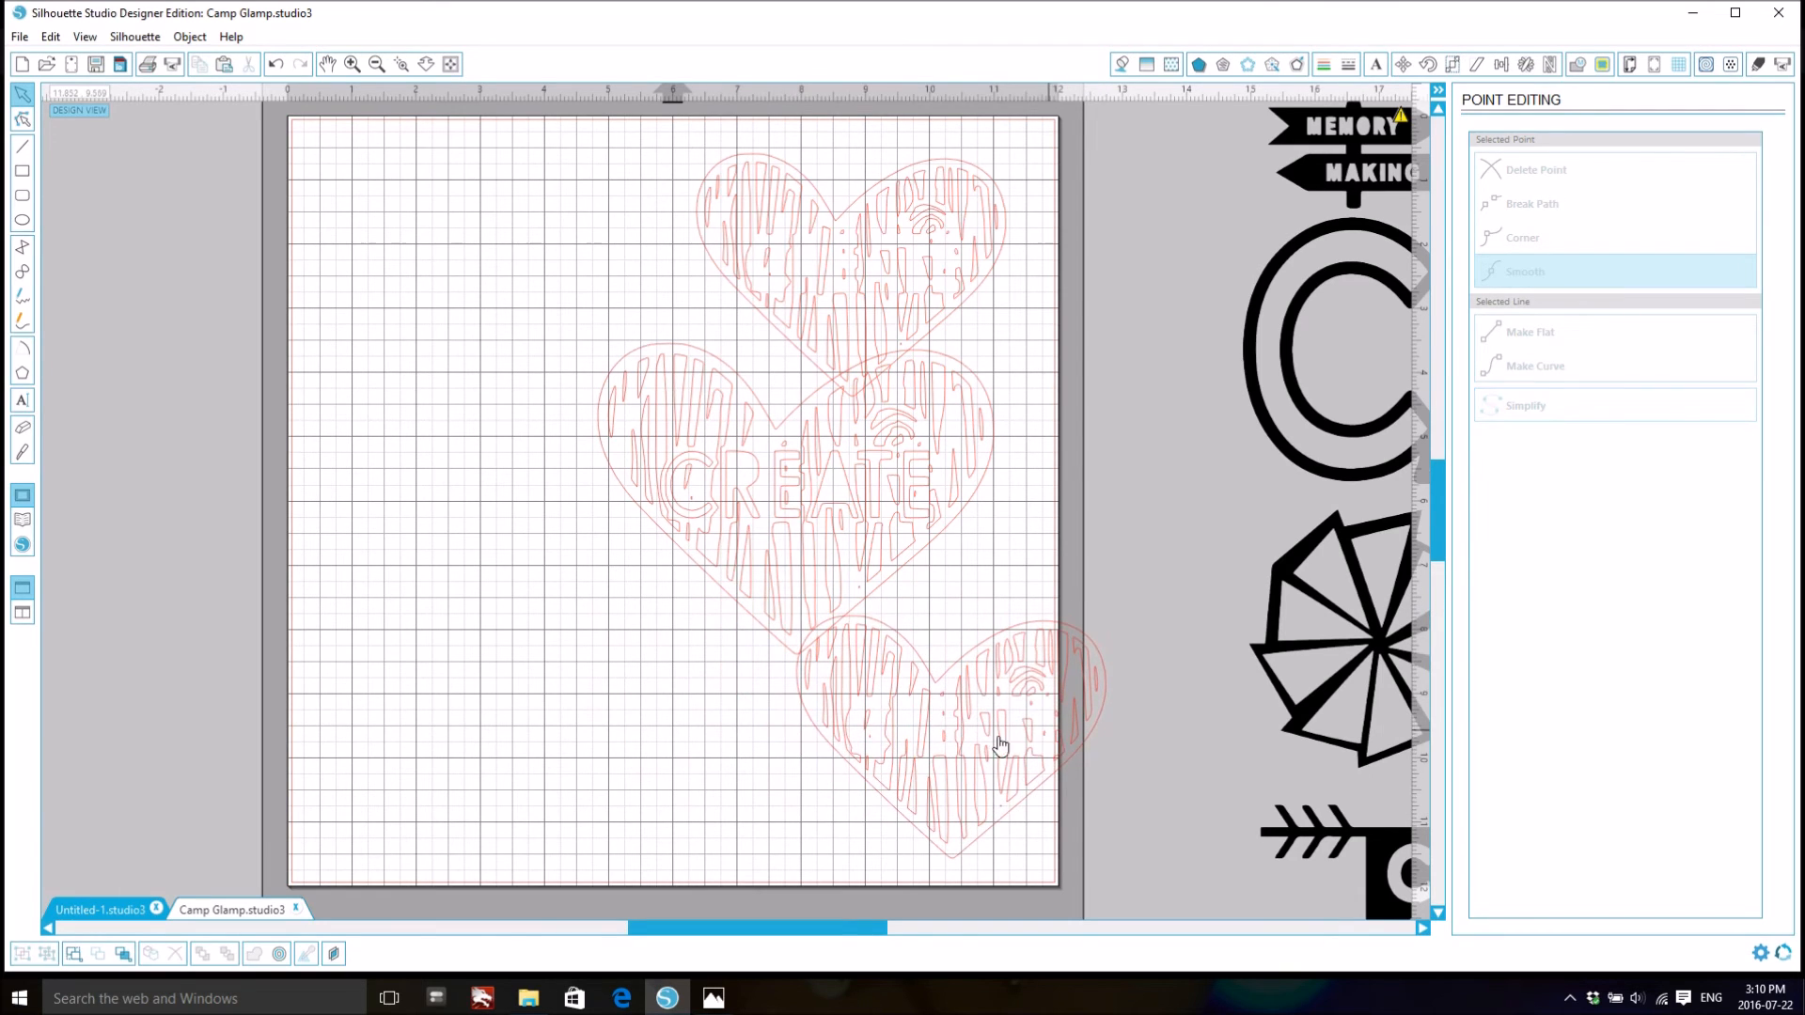
- Move the lower woodgrain heart left beneath the CREATE heart and shift the upper one left above its left lobe
left_click_drag(937, 711, 664, 710)
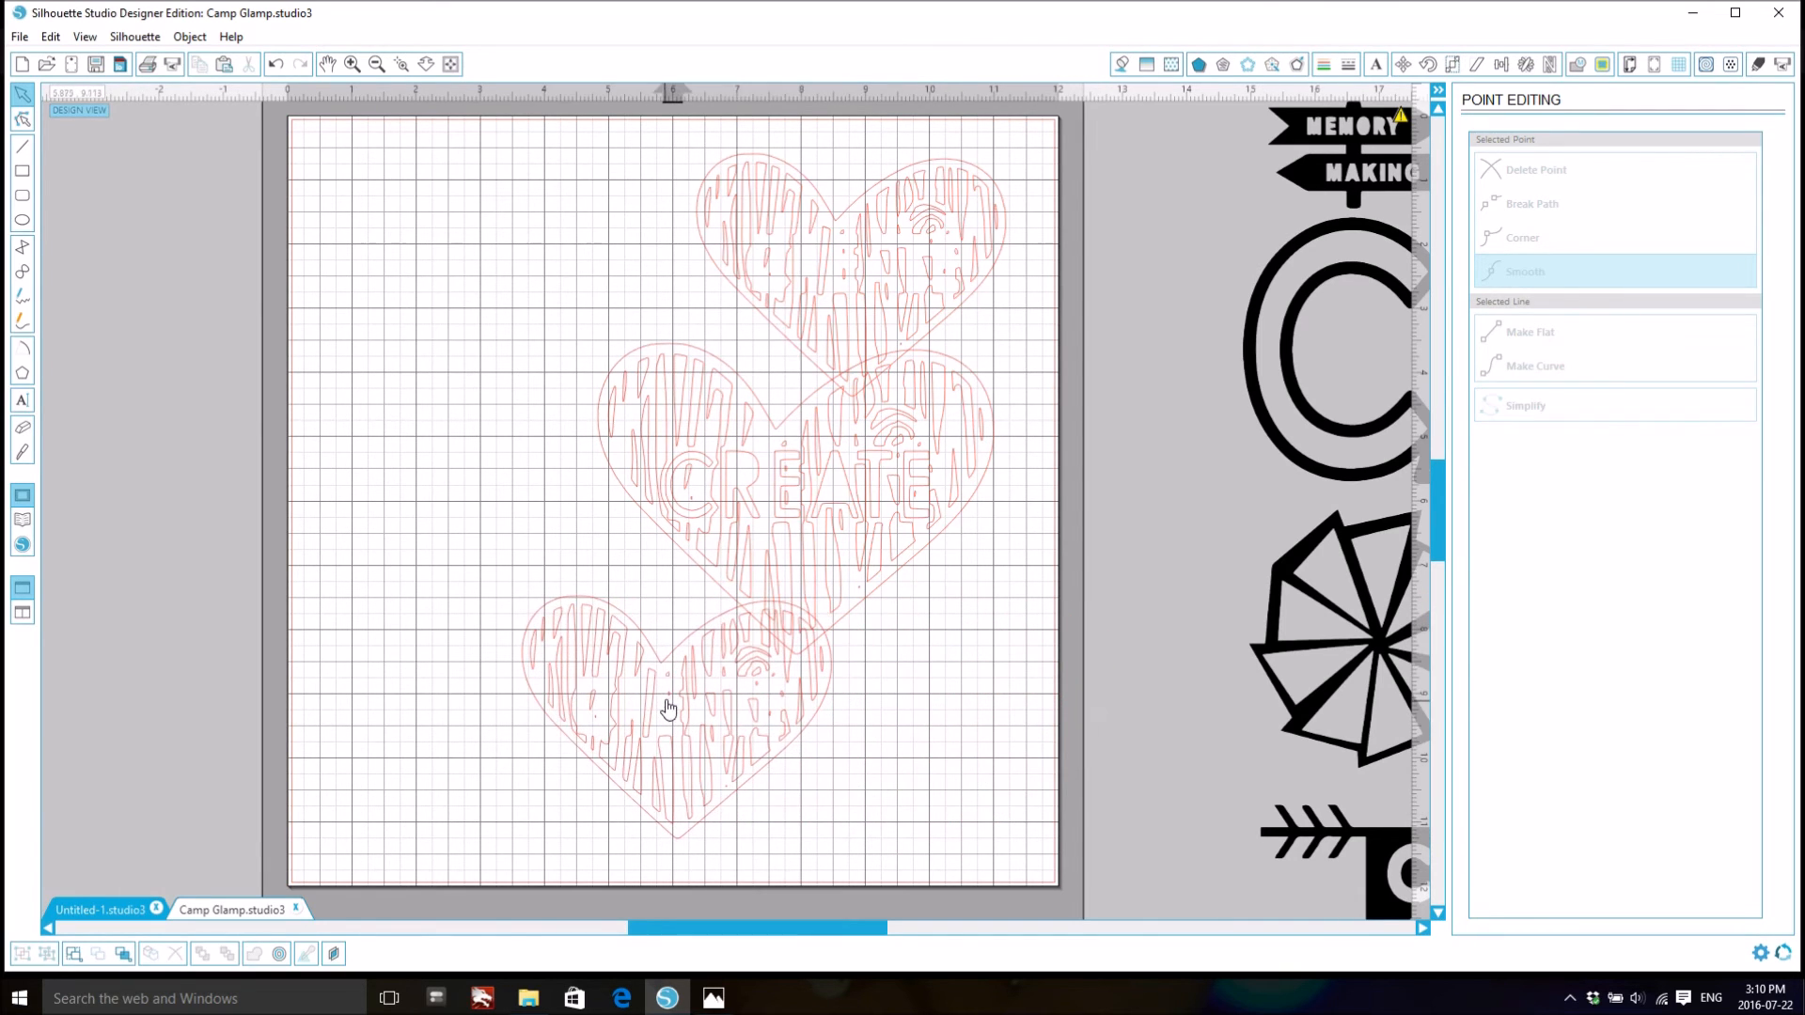
left_click_drag(816, 292, 660, 274)
left_click(843, 743)
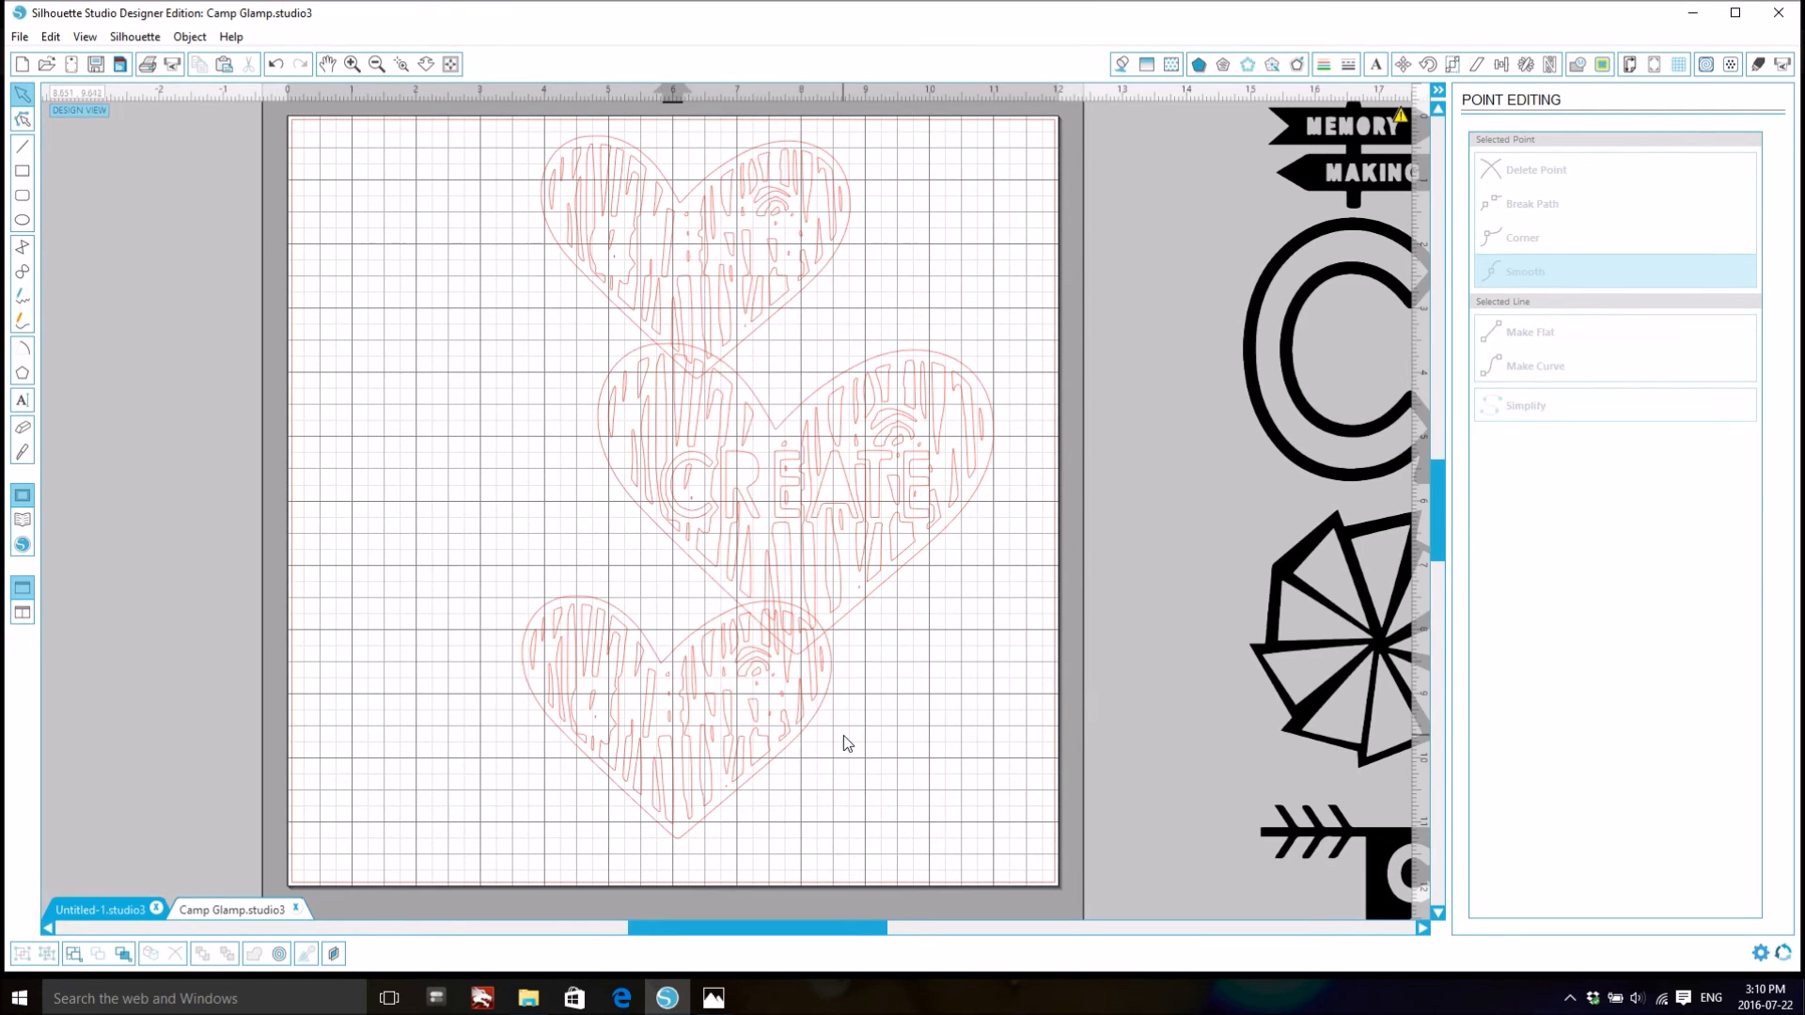
- Nudge the lower woodgrain heart slightly left and up so it overlaps the CREATE heart's tip
left_click_drag(804, 729, 909, 732)
left_click(851, 732)
left_click_drag(708, 689, 596, 658)
left_click(725, 403)
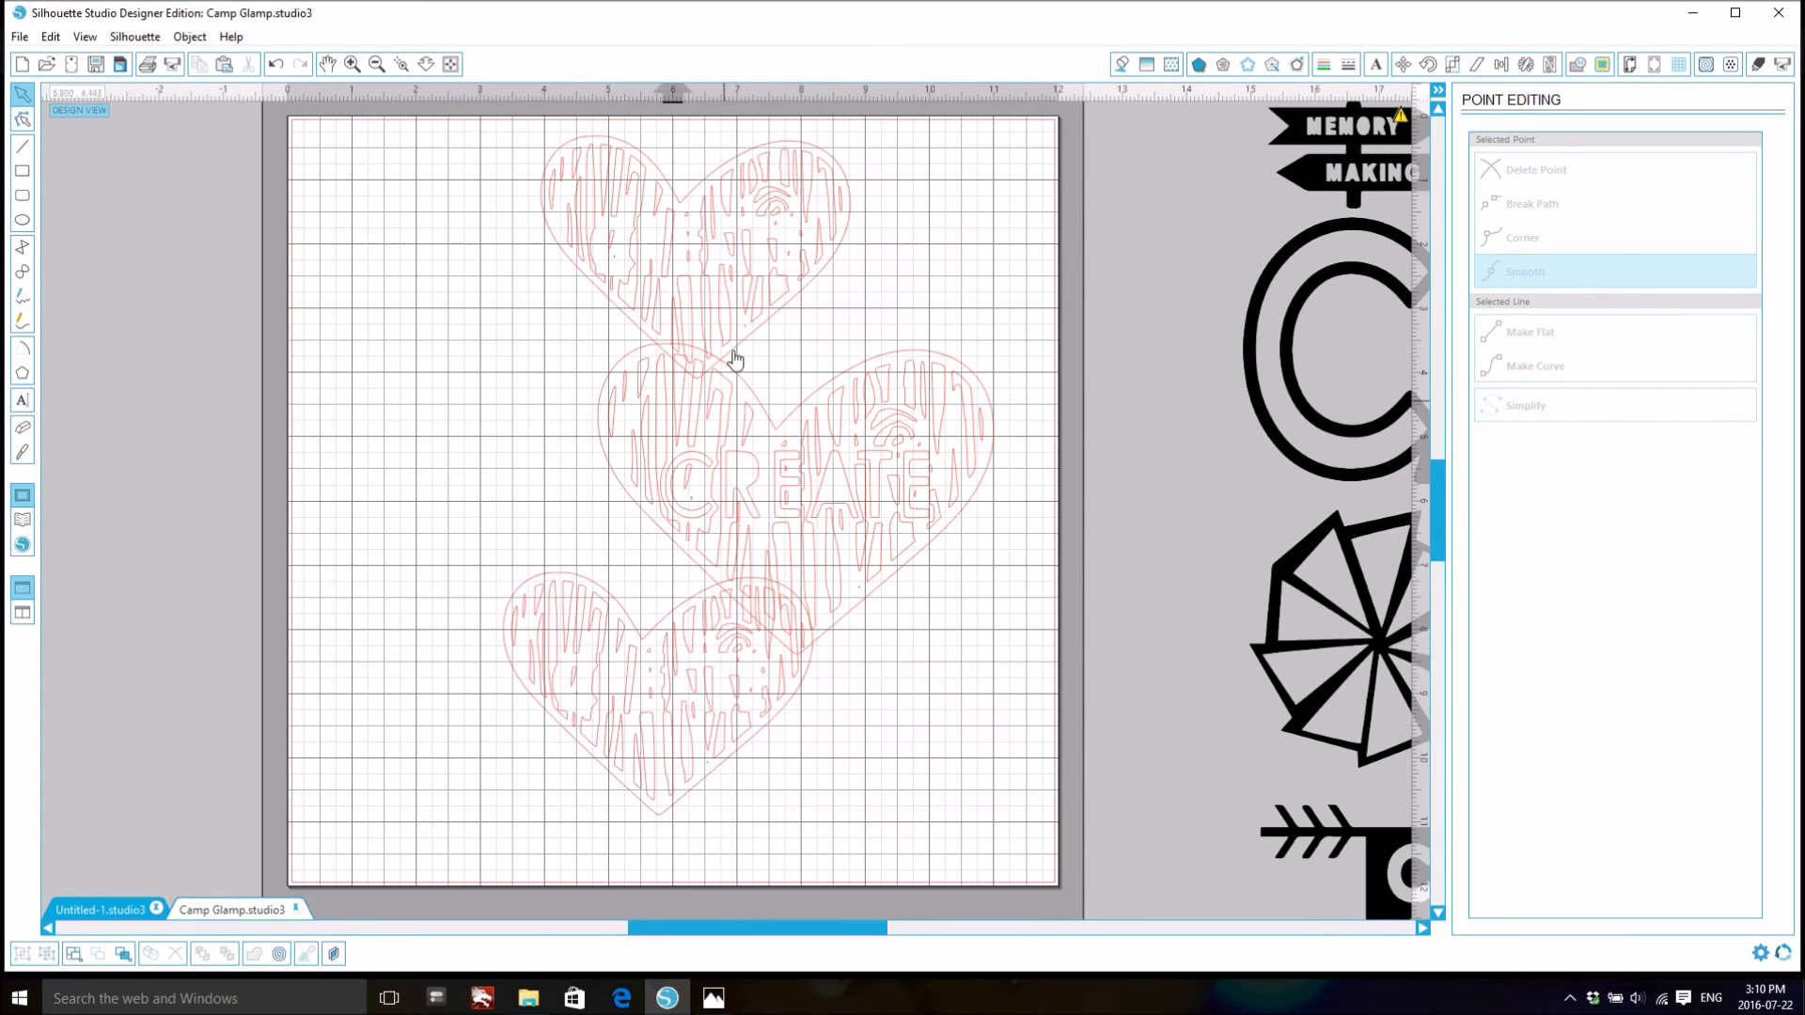
- Place the upper woodgrain heart's tip over the CREATE heart's right lobe and lower the bottom heart slightly, keeping it overlapping the CREATE heart
left_click_drag(738, 309, 894, 323)
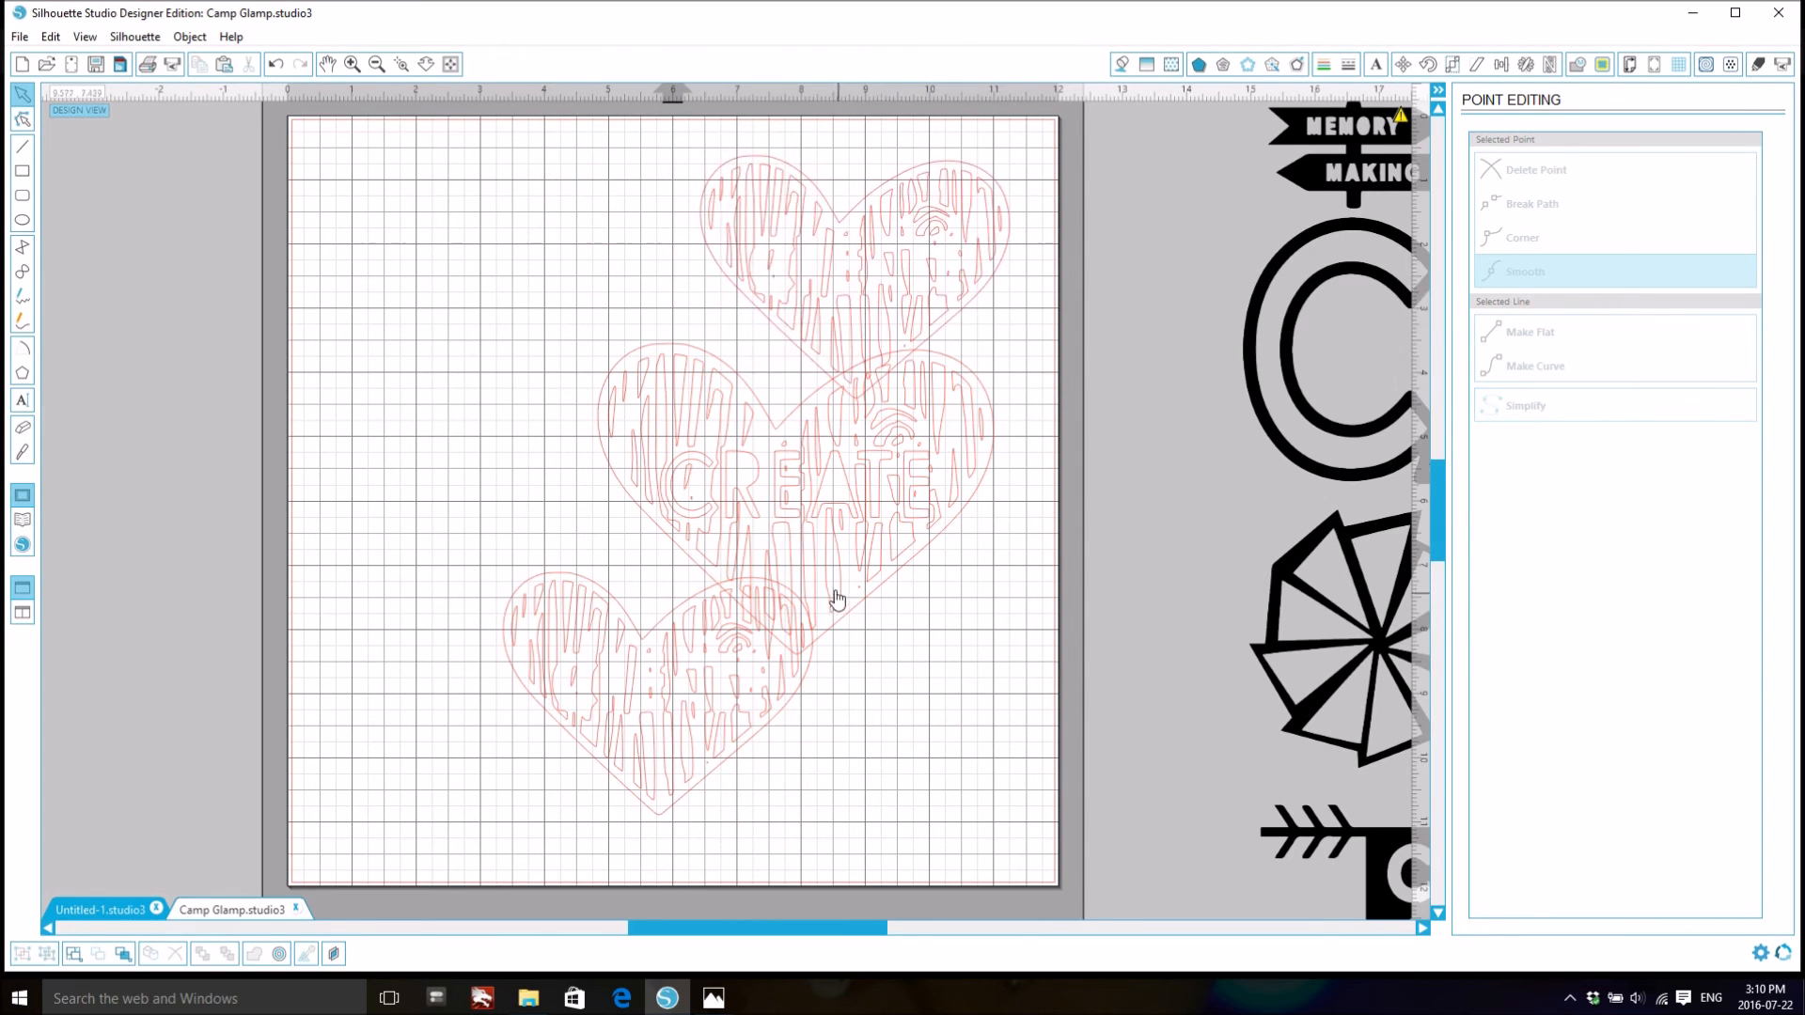
mouse_move(756, 677)
left_mouse_down()
mouse_move(764, 734)
mouse_move(773, 661)
left_mouse_up()
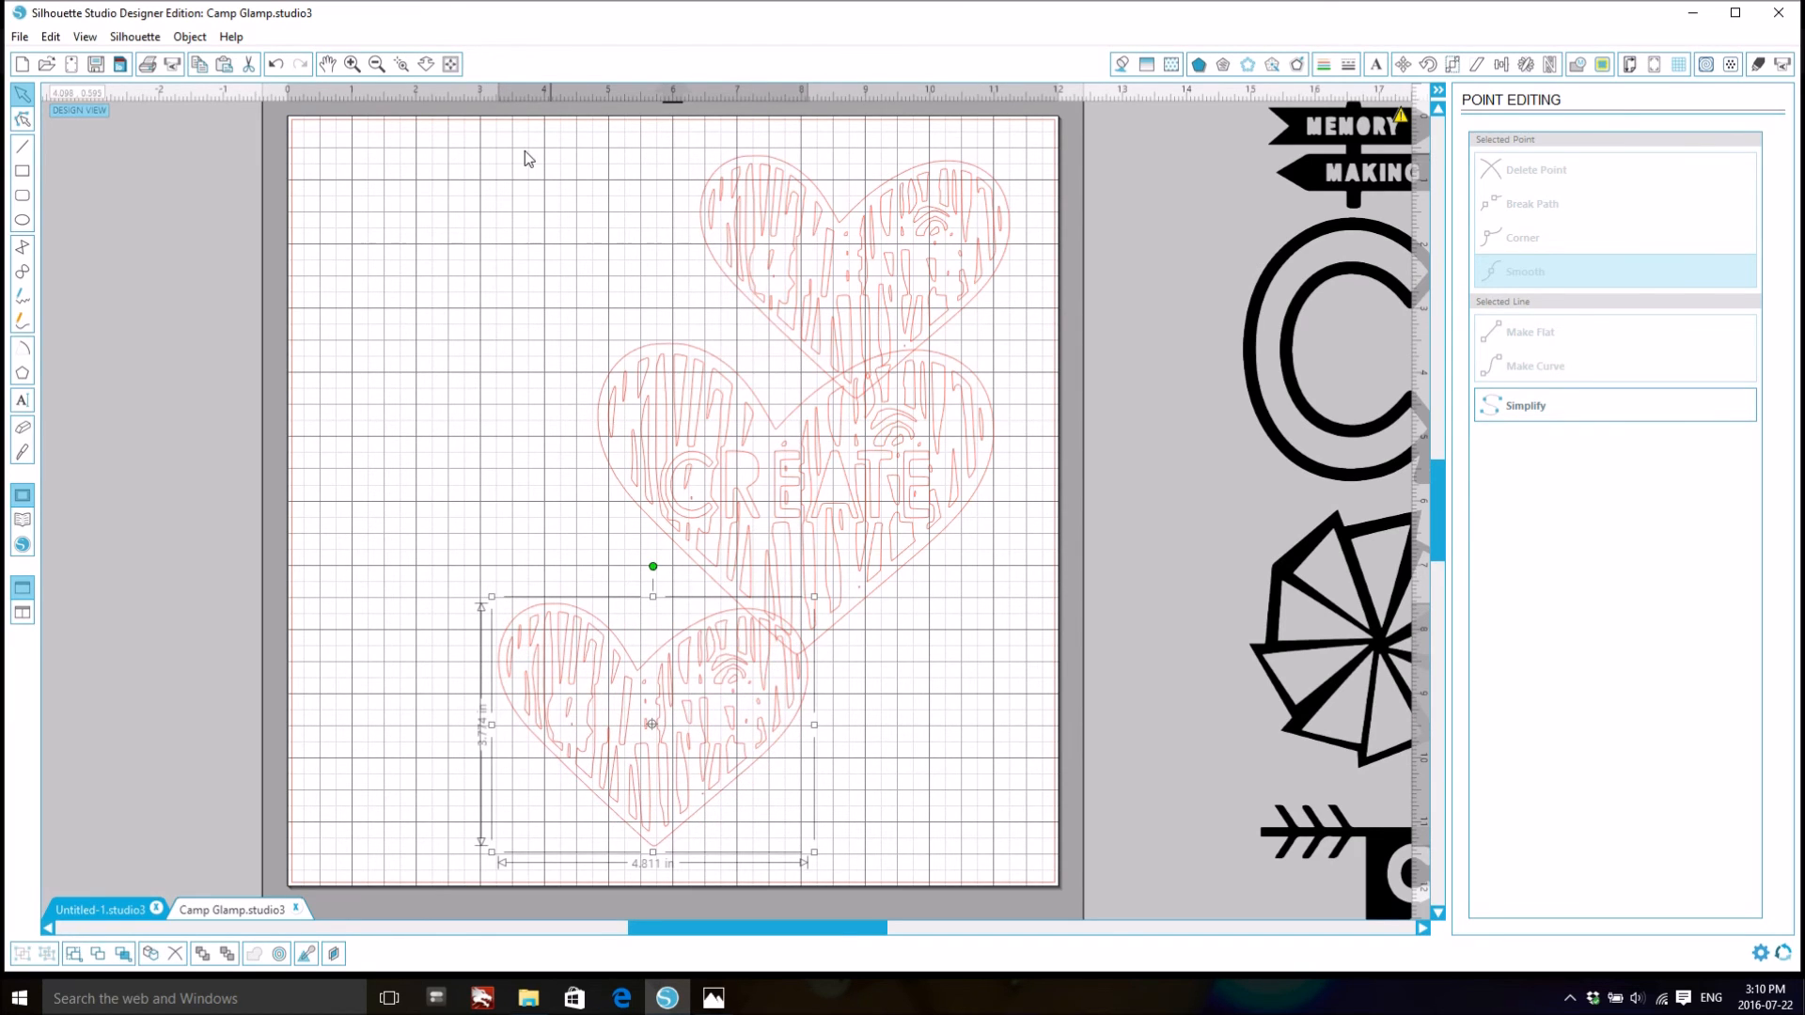
left_click(444, 138)
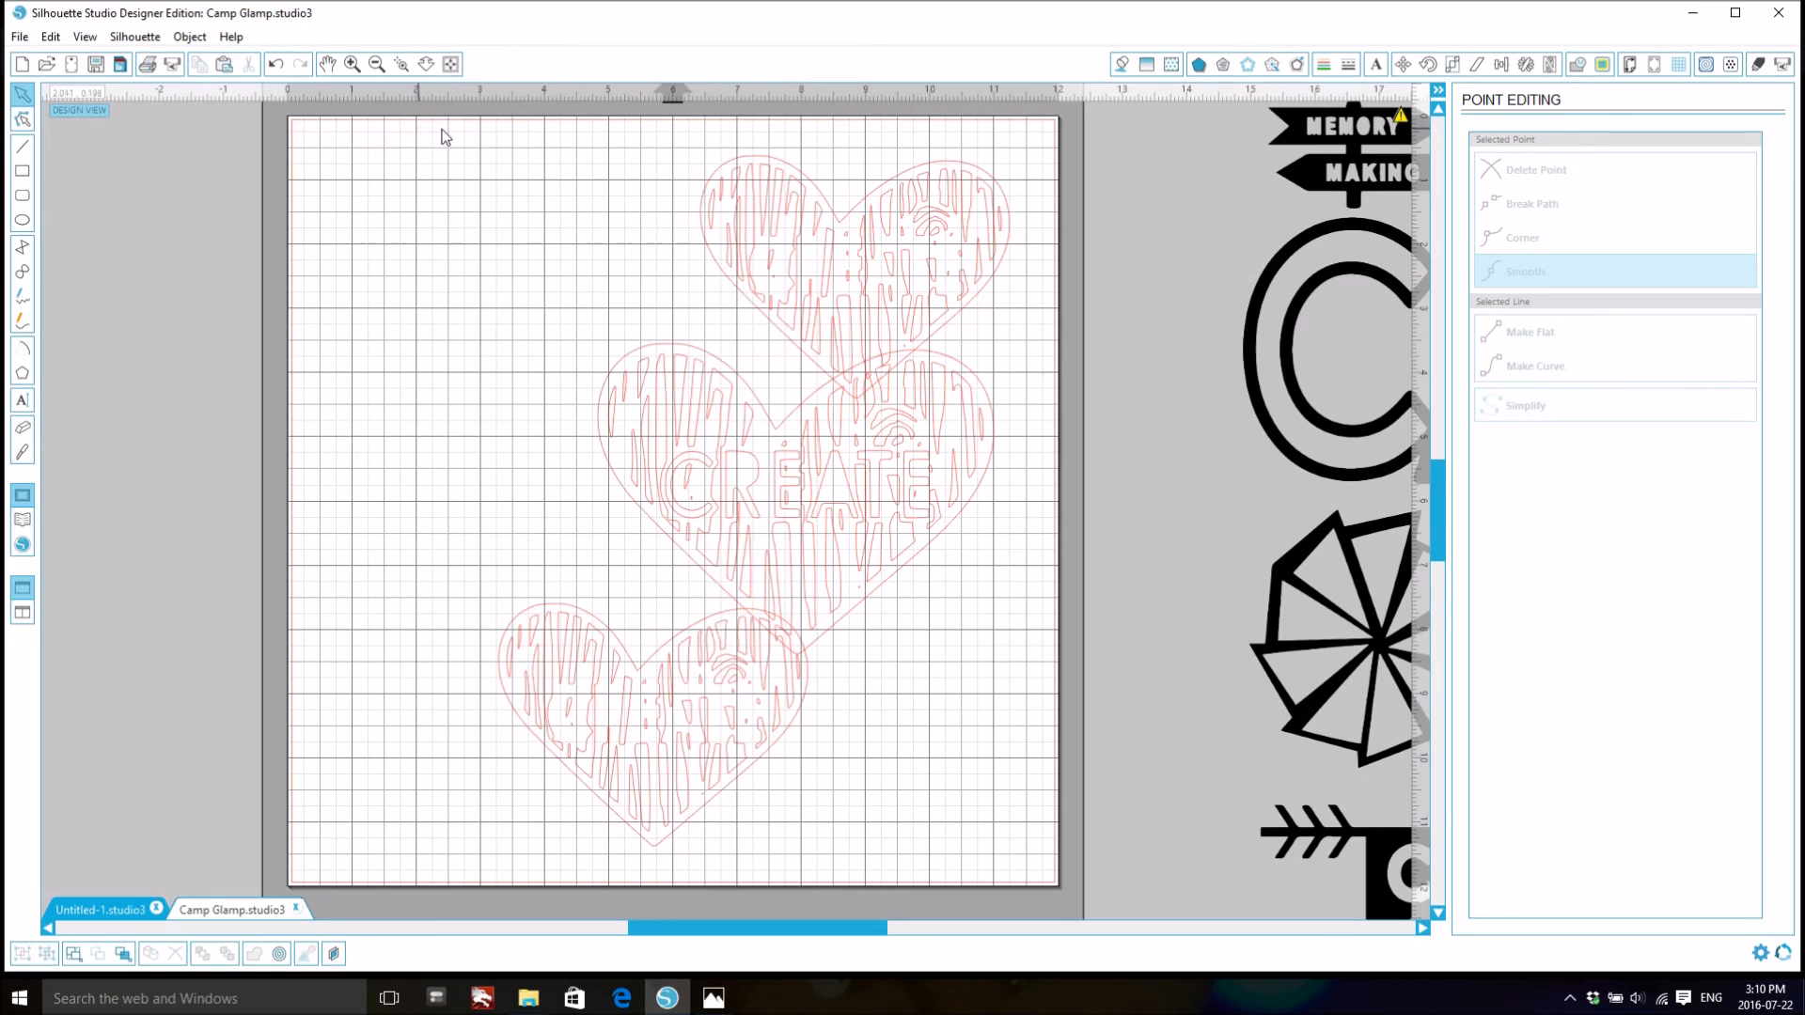
- Weld the three overlapping hearts together and undo the weld
left_click_drag(758, 126, 1026, 838)
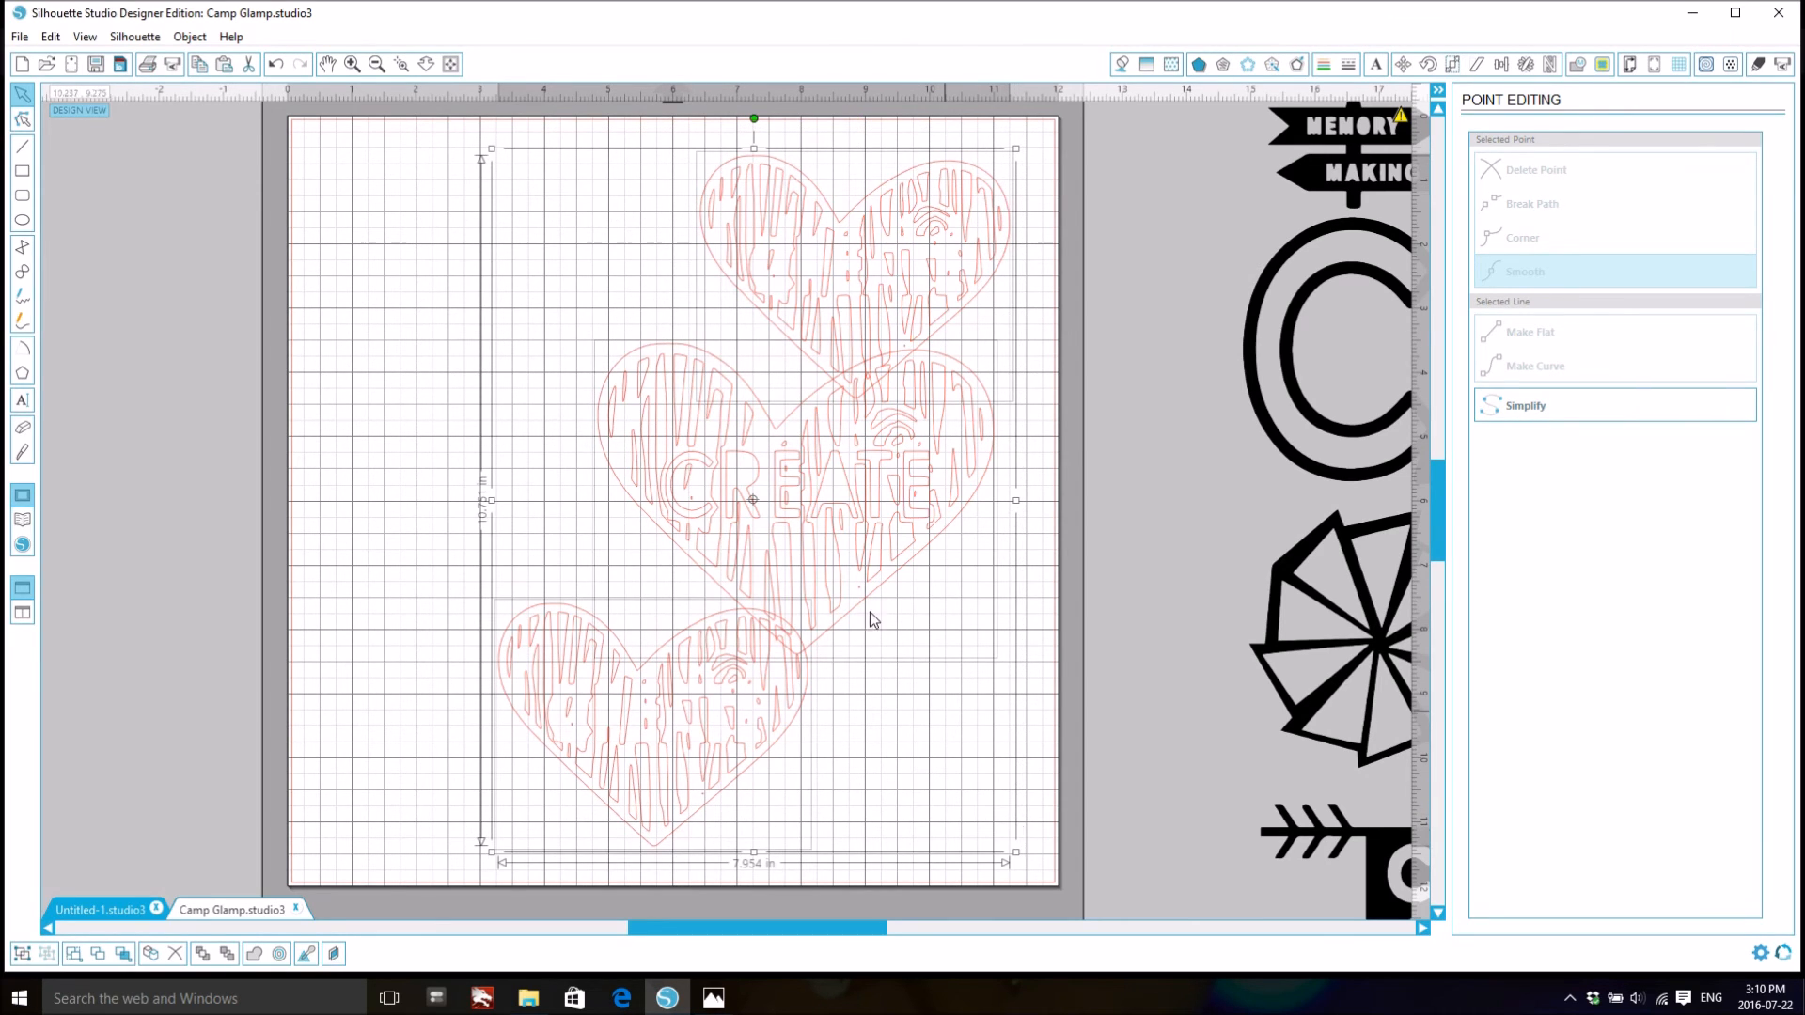
right_click(839, 556)
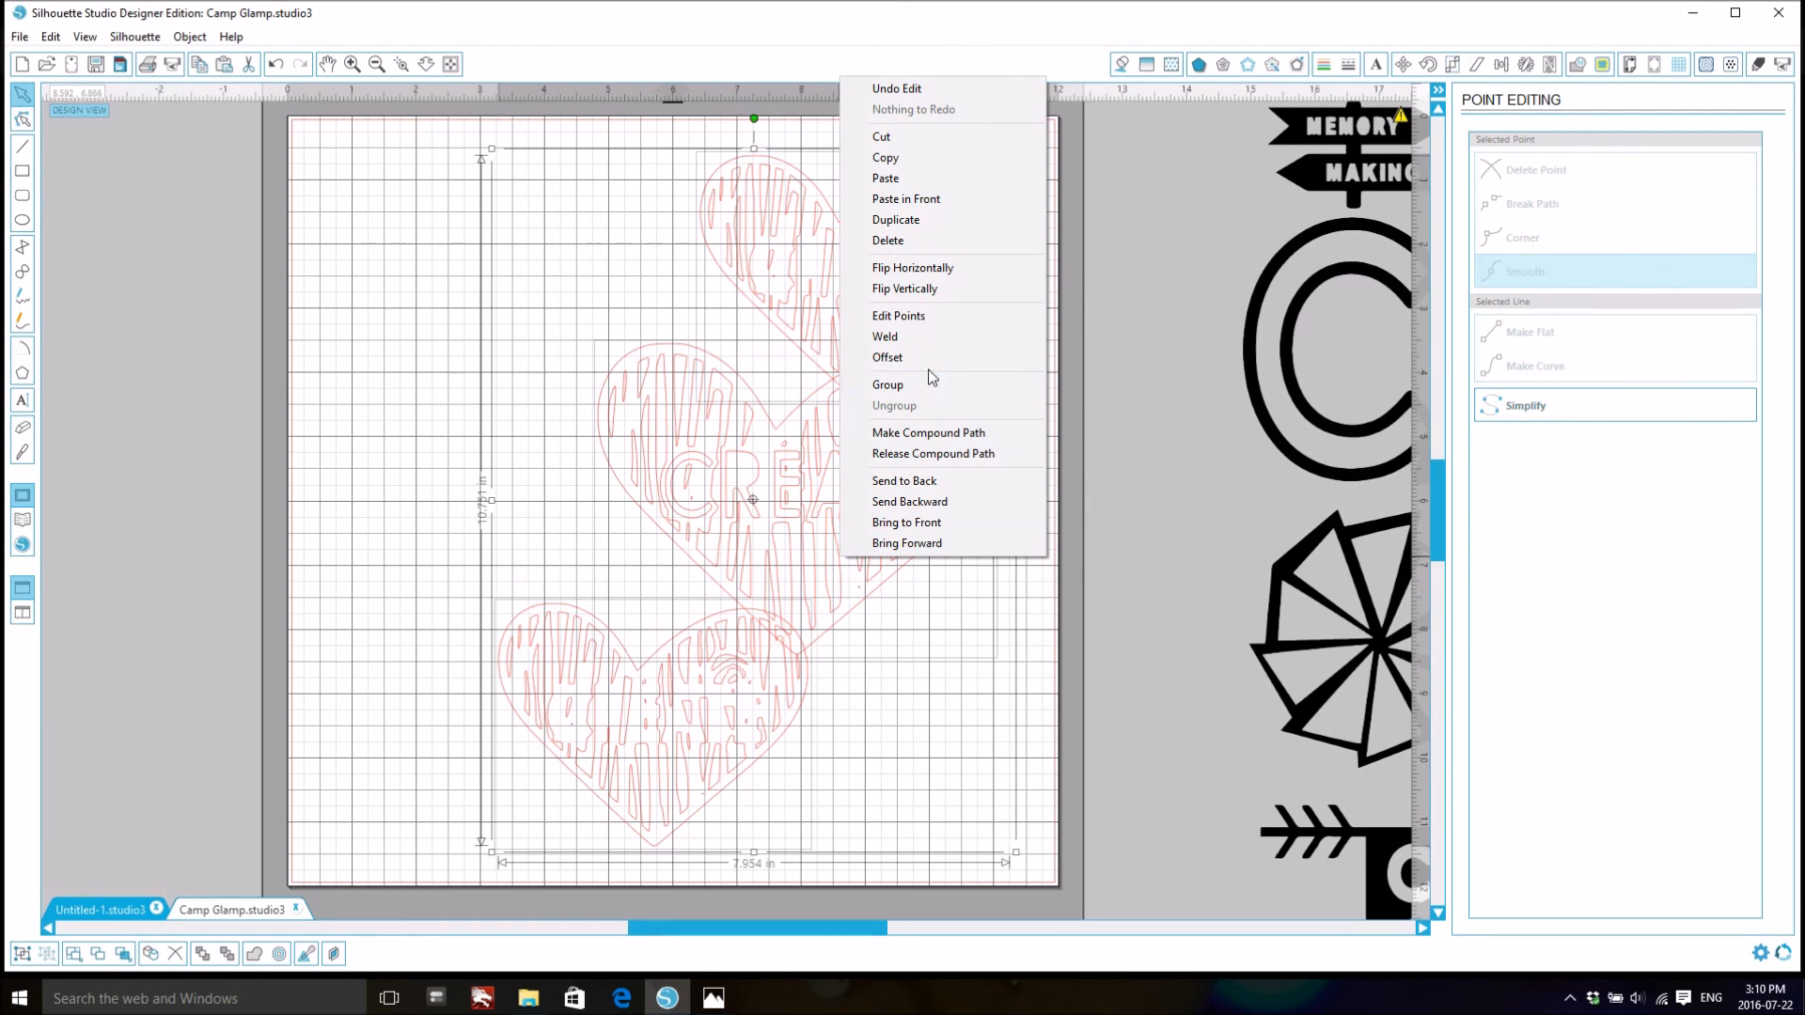
left_click(928, 340)
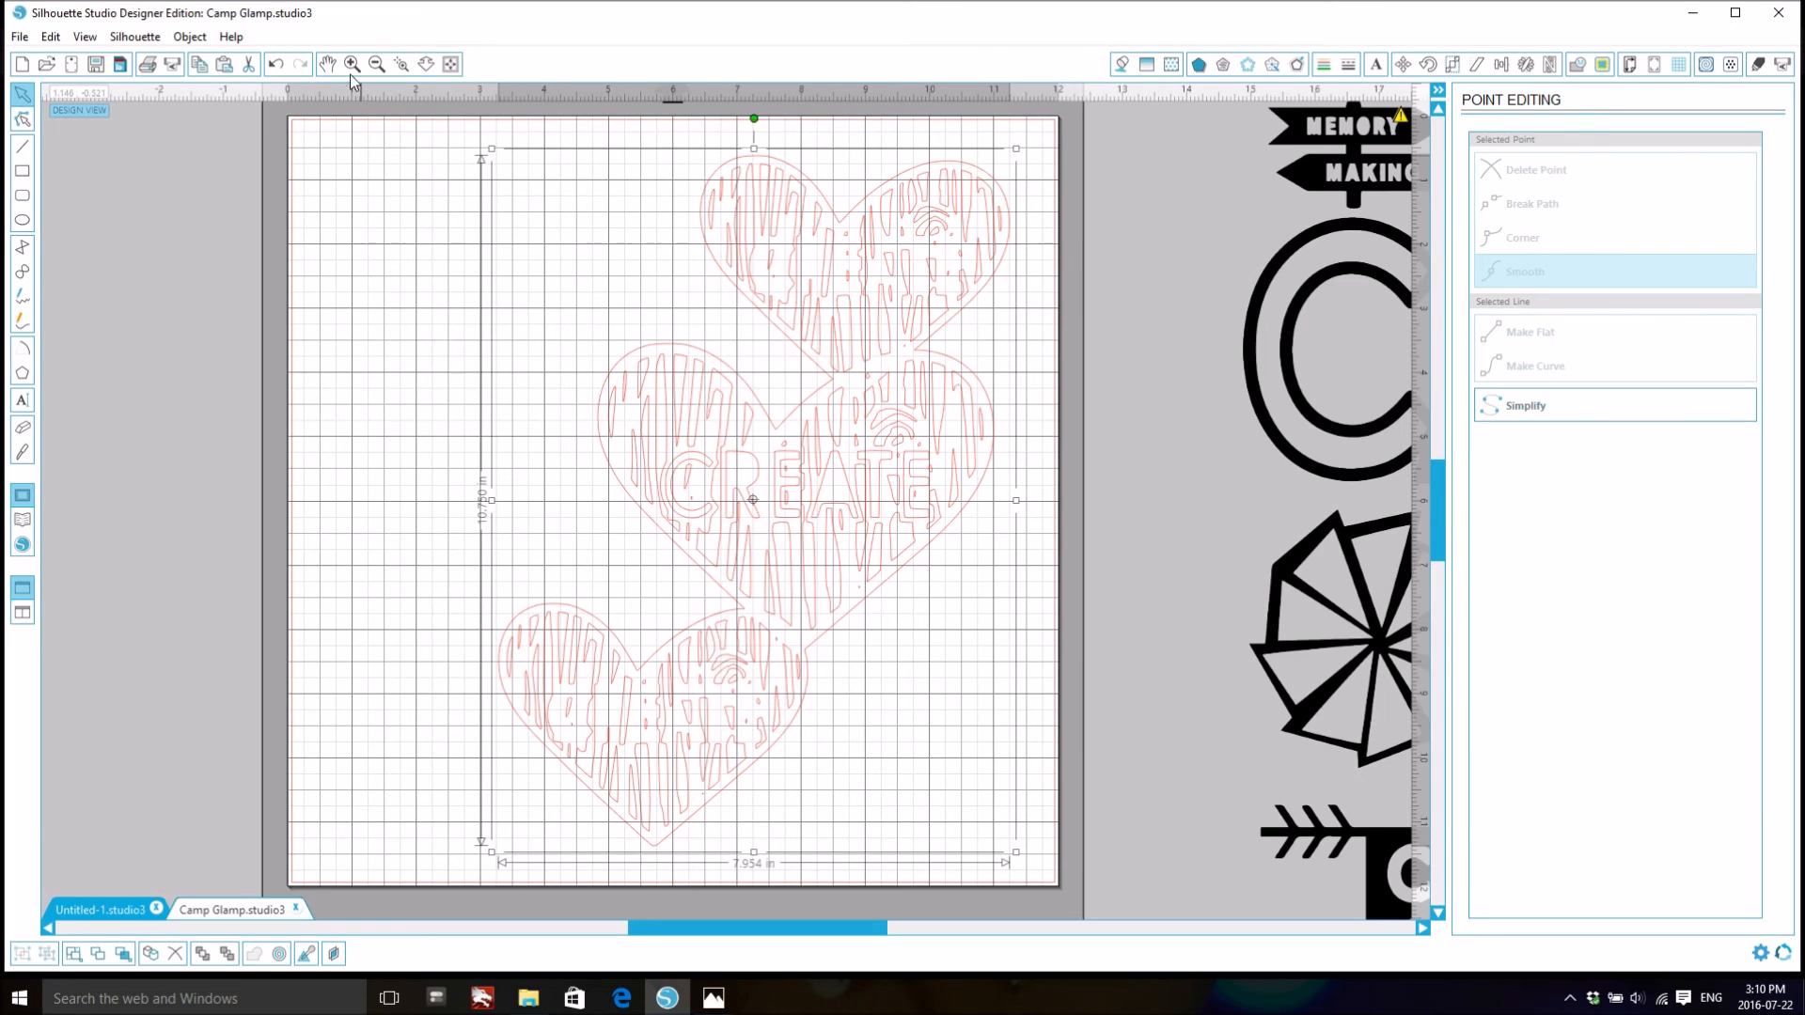
left_click(279, 62)
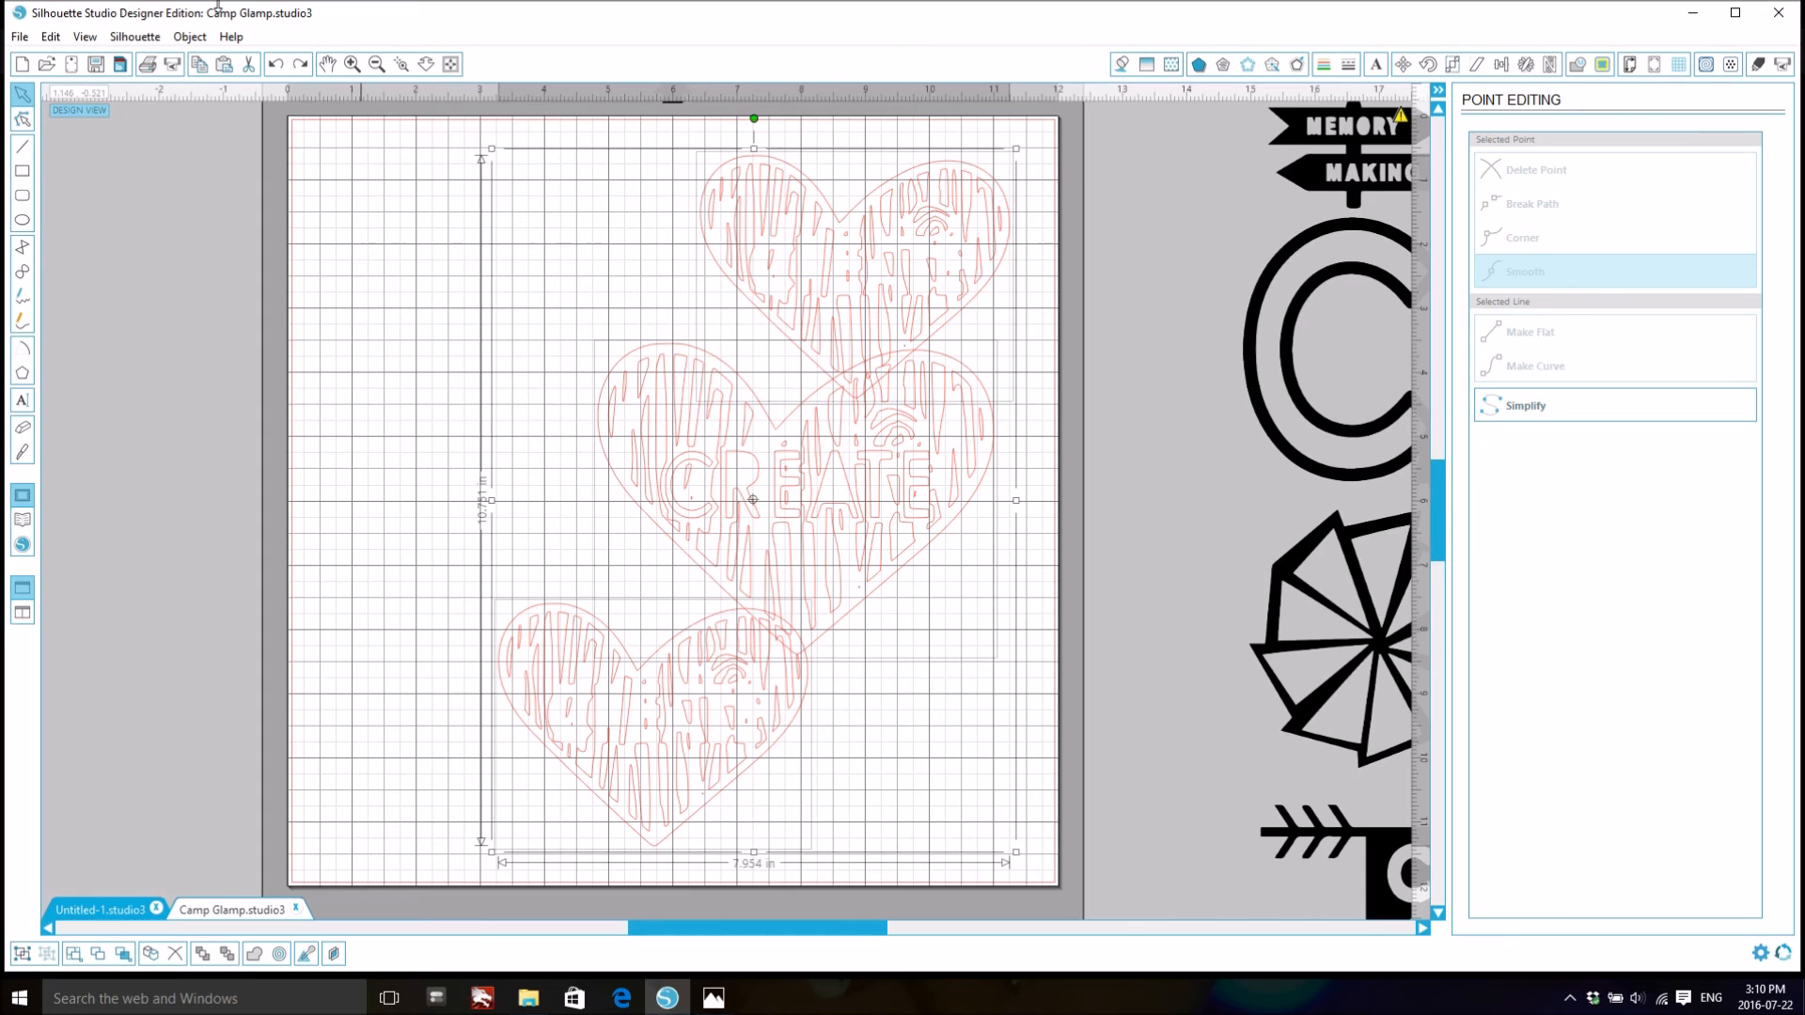
- Select all three overlapping hearts and weld them into a single shape
left_click(458, 166)
left_click_drag(462, 142, 1021, 851)
left_click(190, 37)
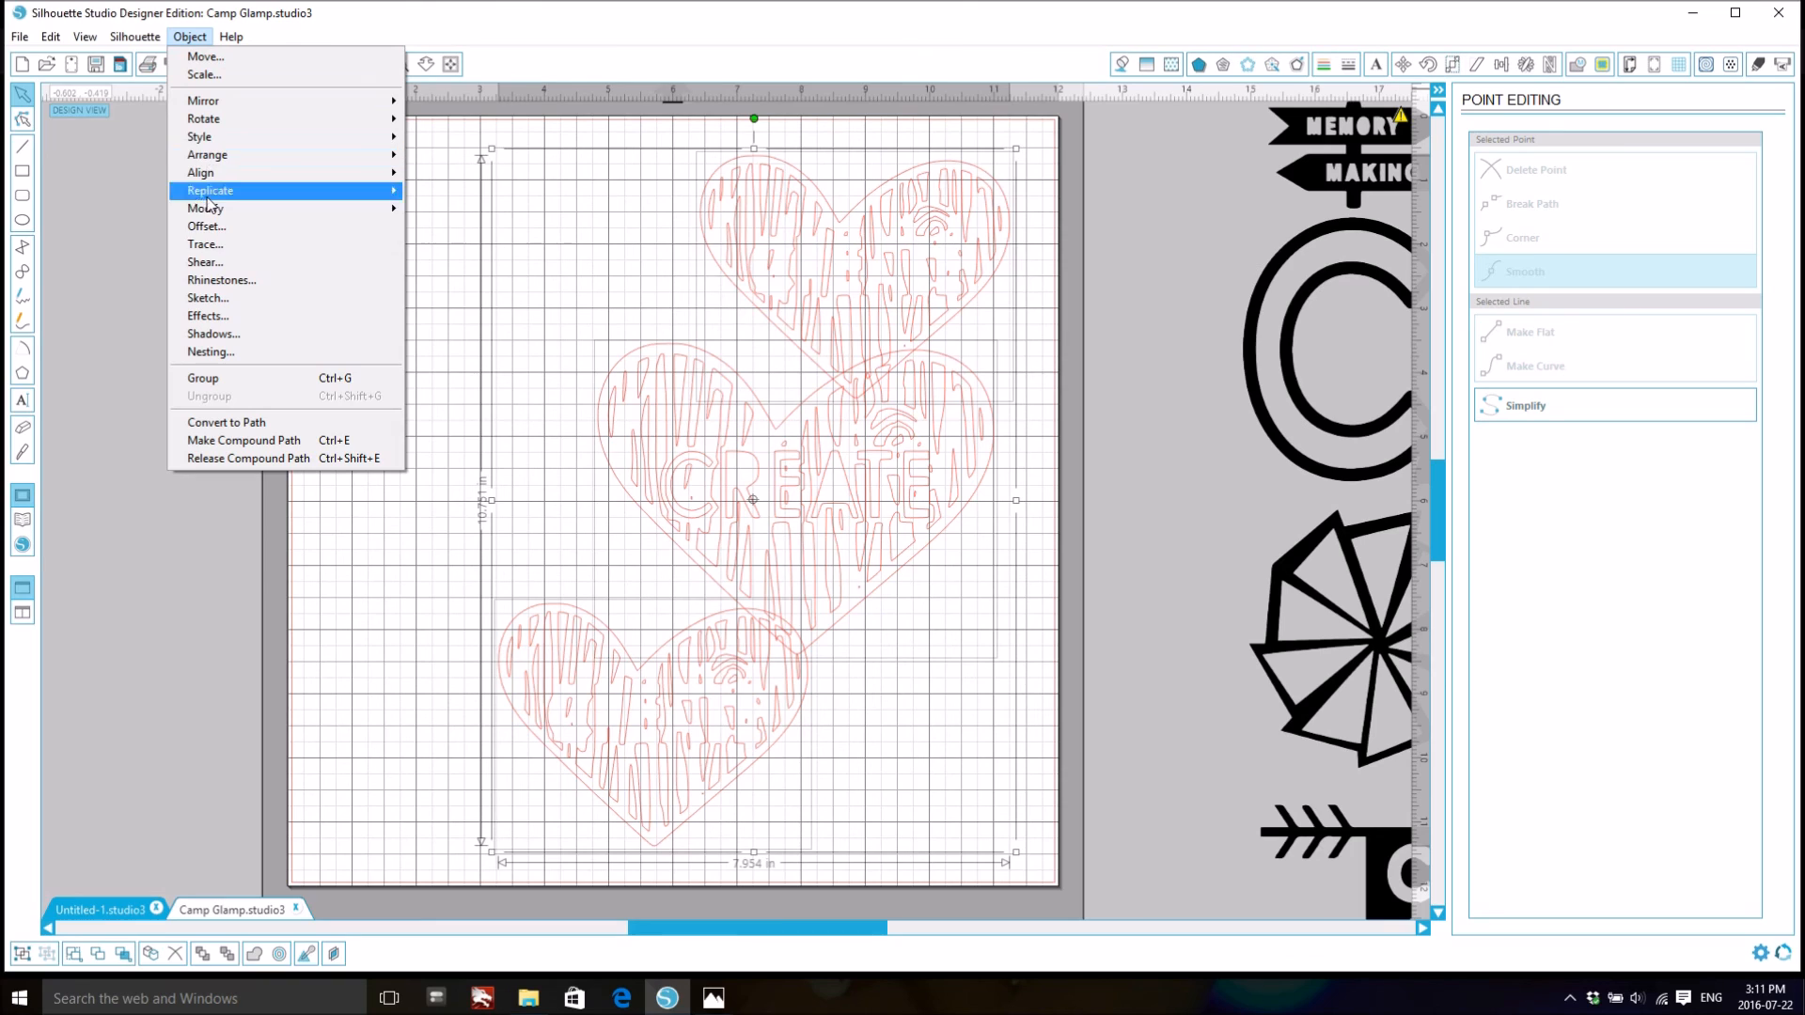
mouse_move(247, 218)
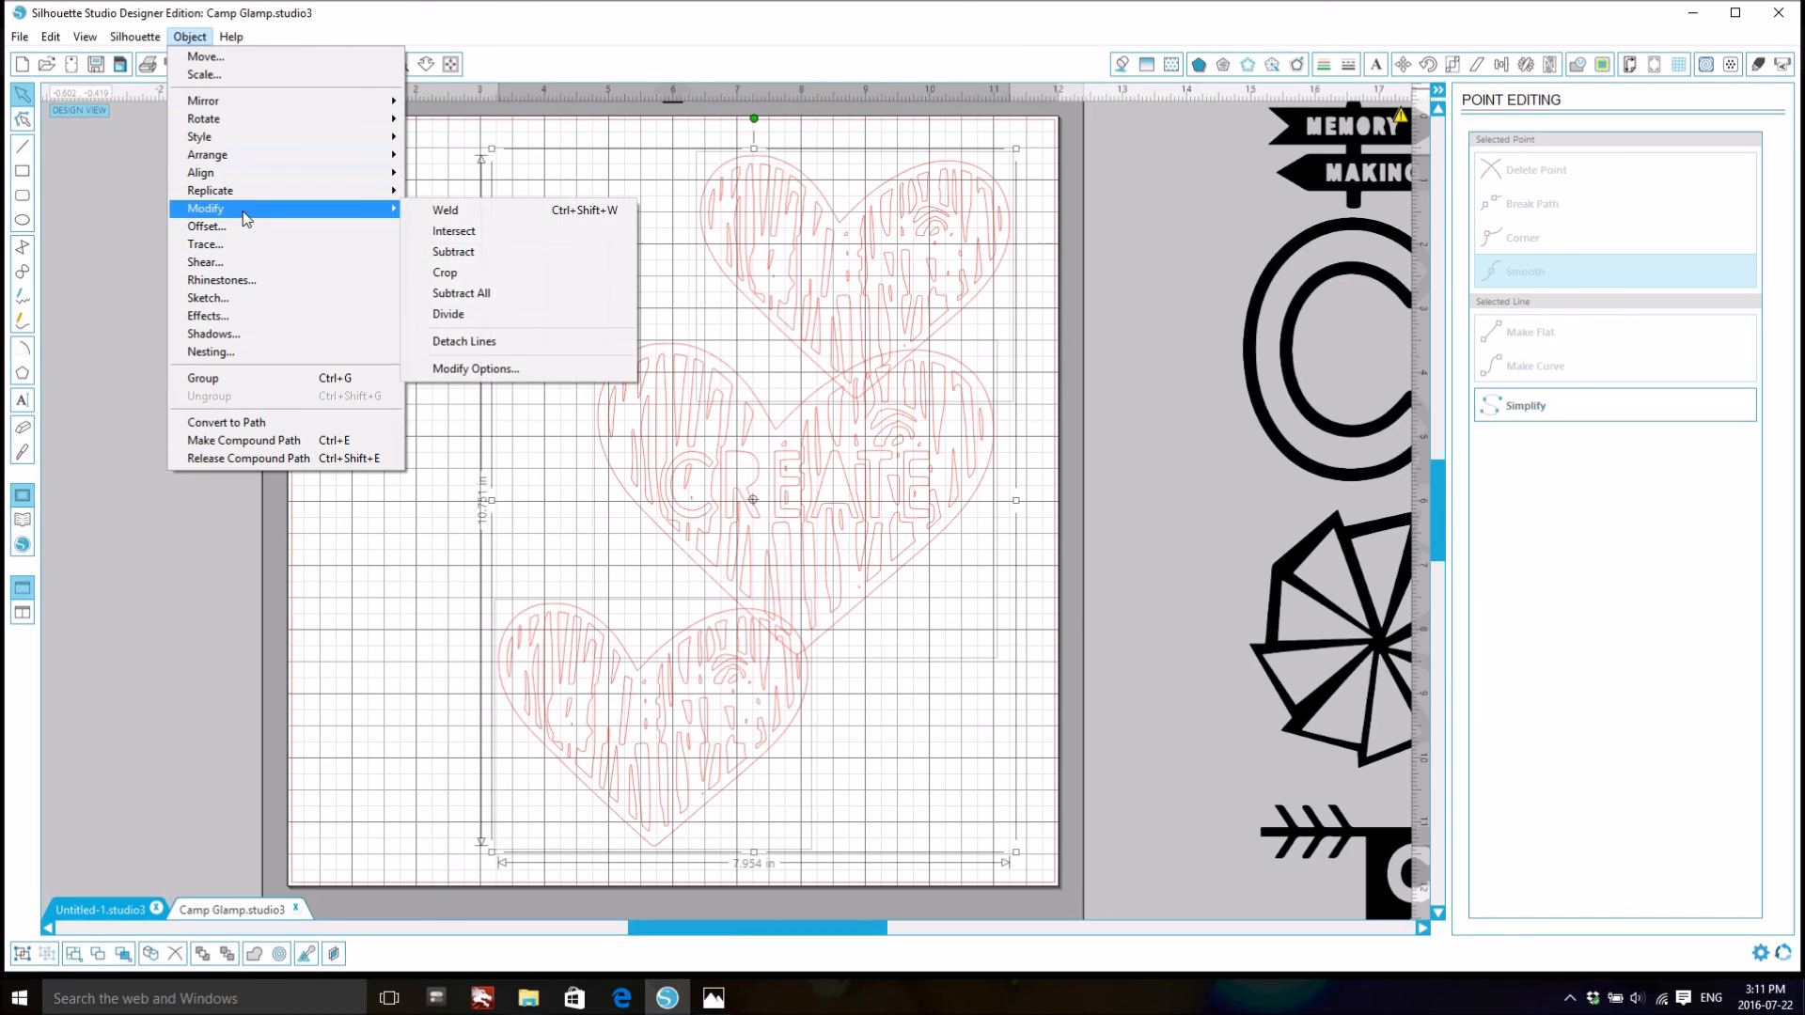
left_click(438, 215)
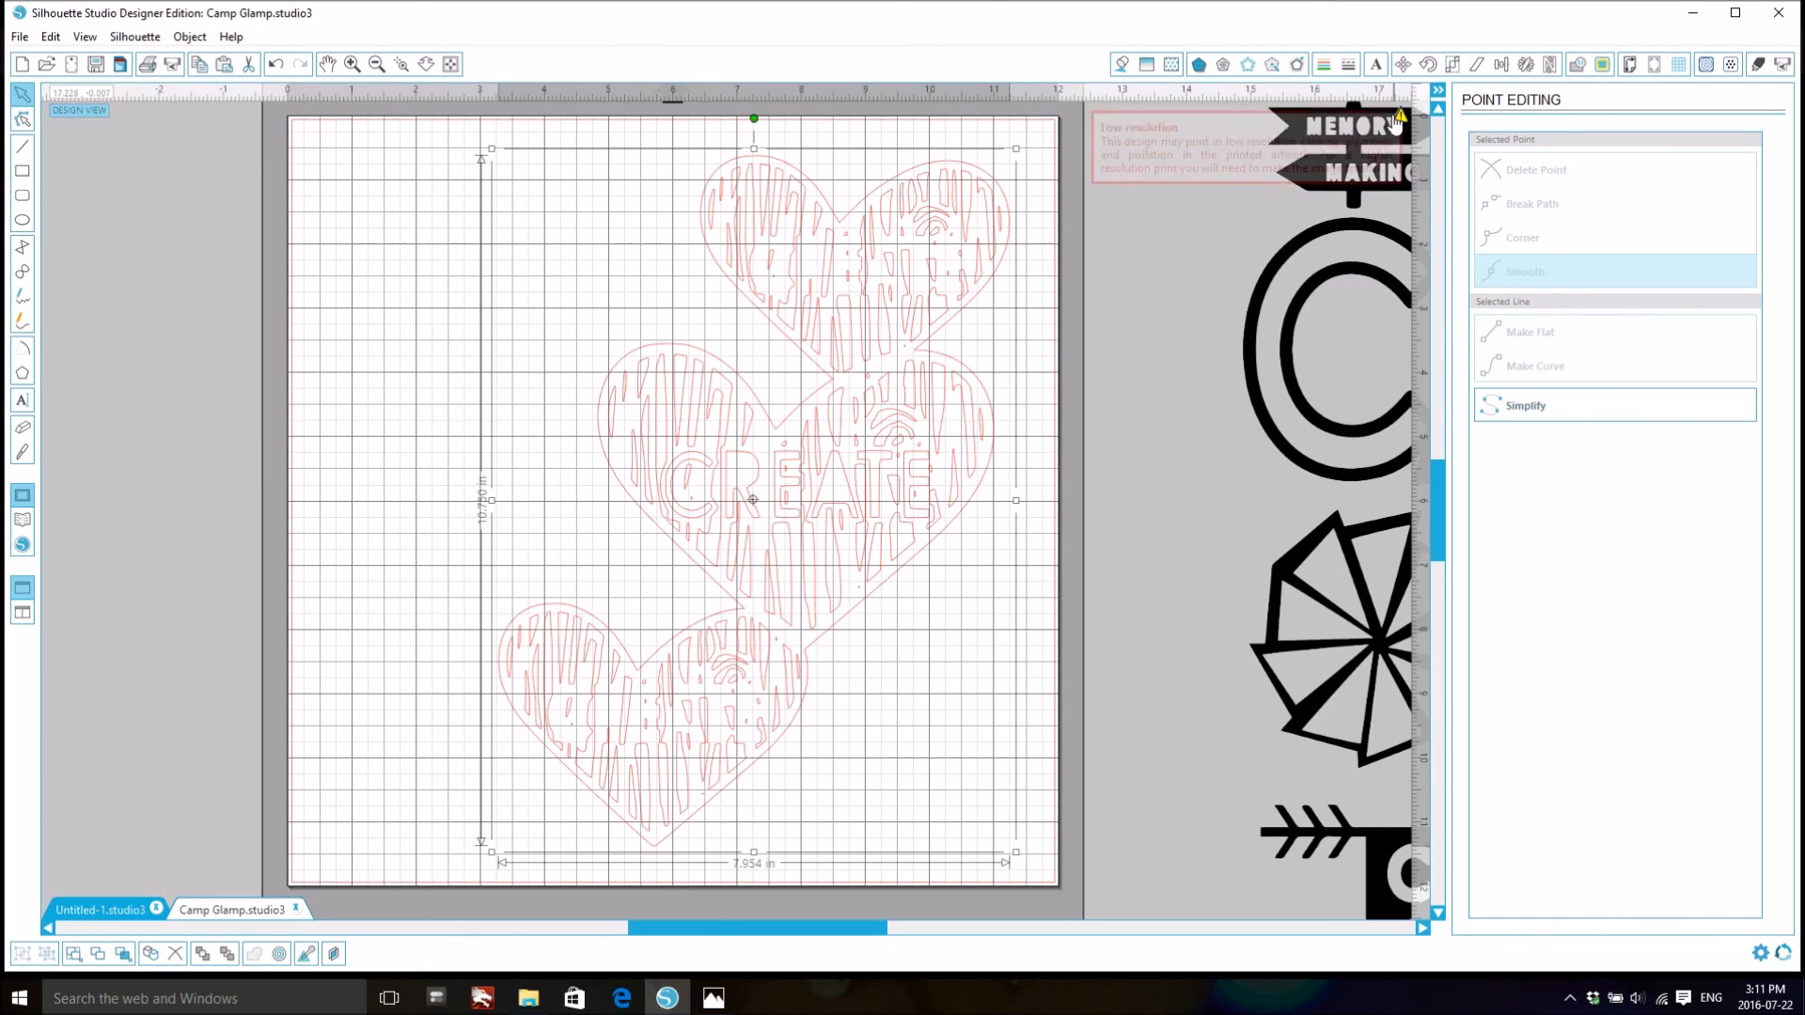
- Open the cut settings and set the welded hearts' cut style to Cut Edge
left_click(1758, 64)
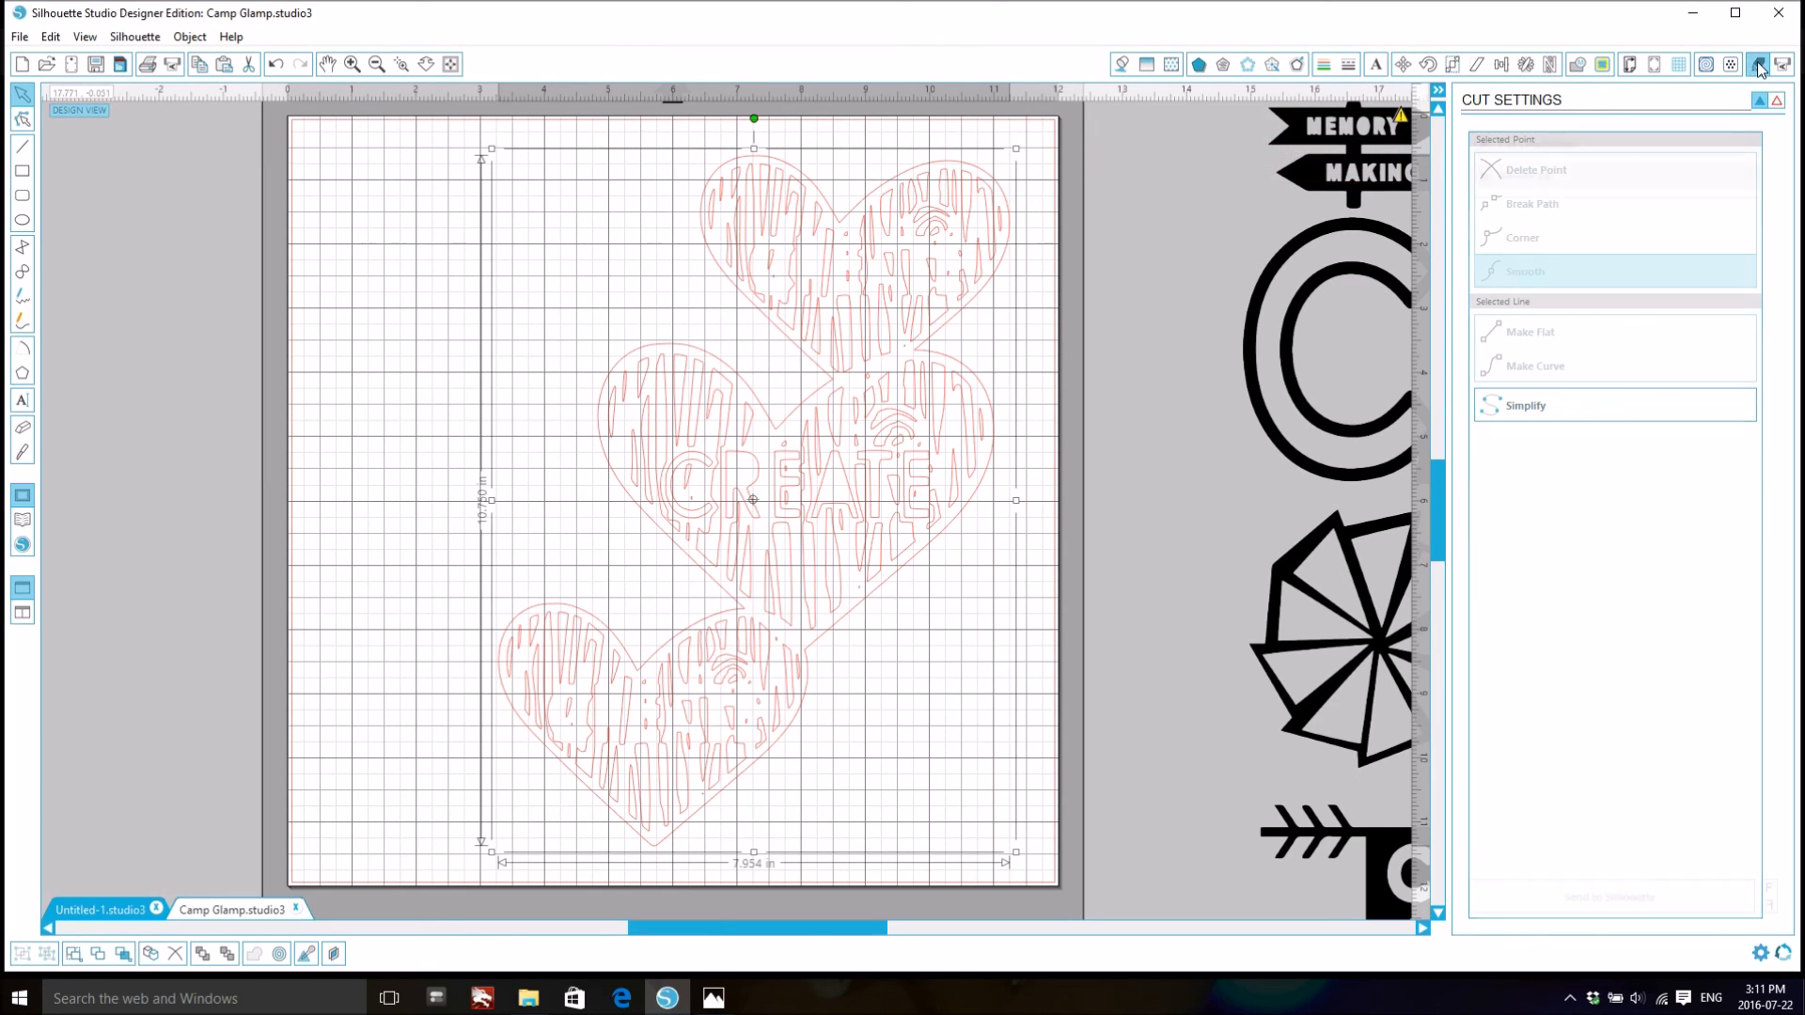
left_click(1534, 317)
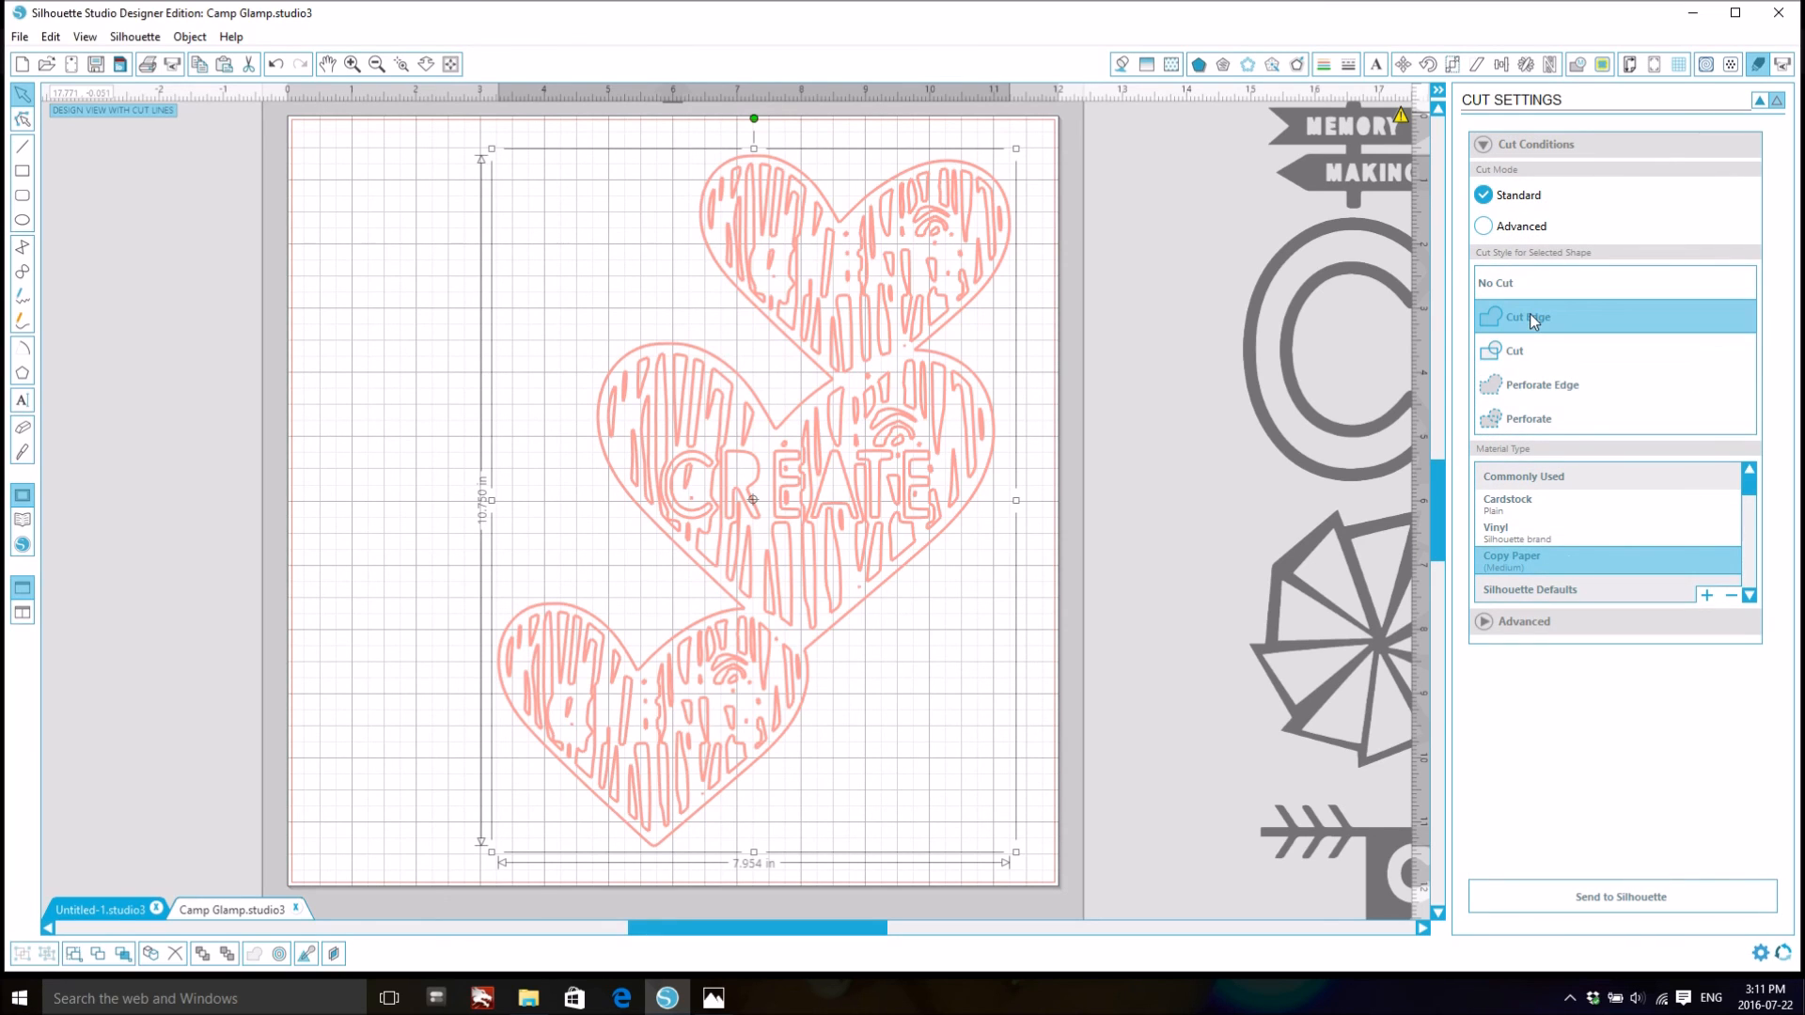